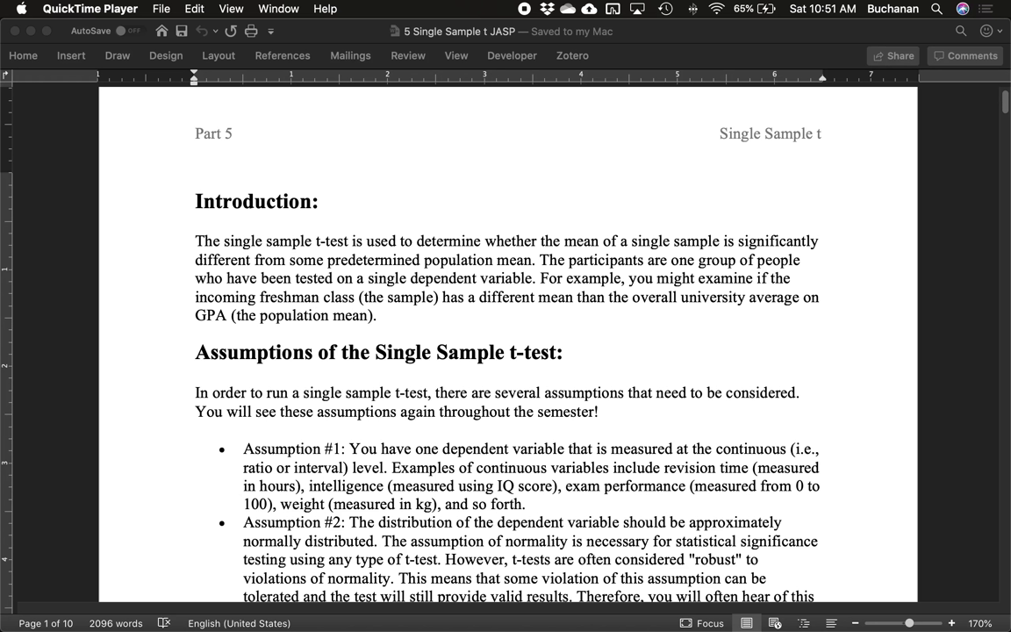
- Search Google in Firefox for 'distribution bunnies'
scroll(762, 232, down, 5)
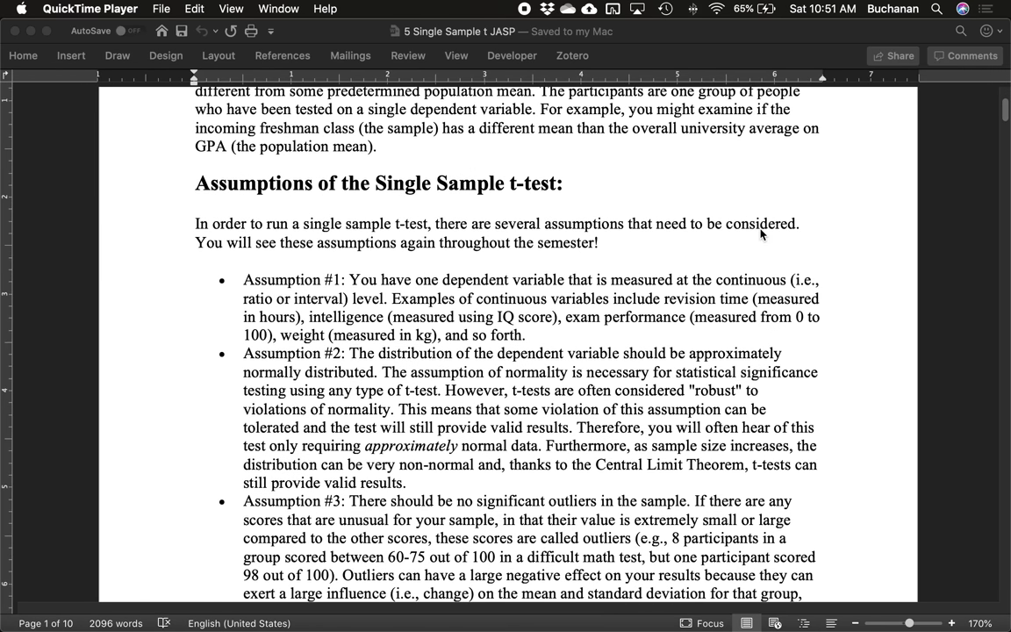
scroll(762, 233, down, 1)
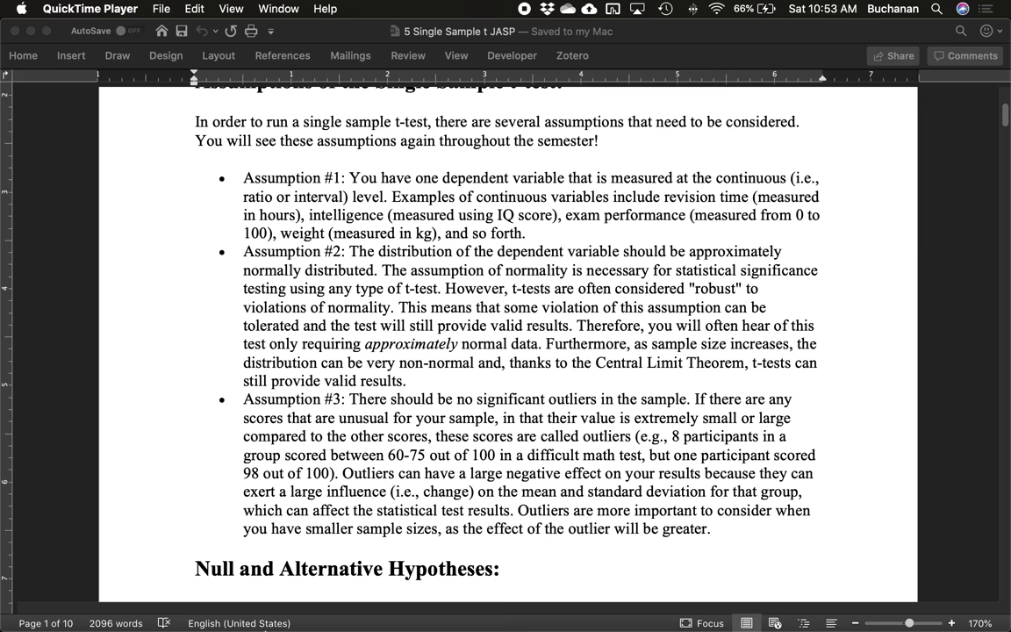
mouse_move(224, 624)
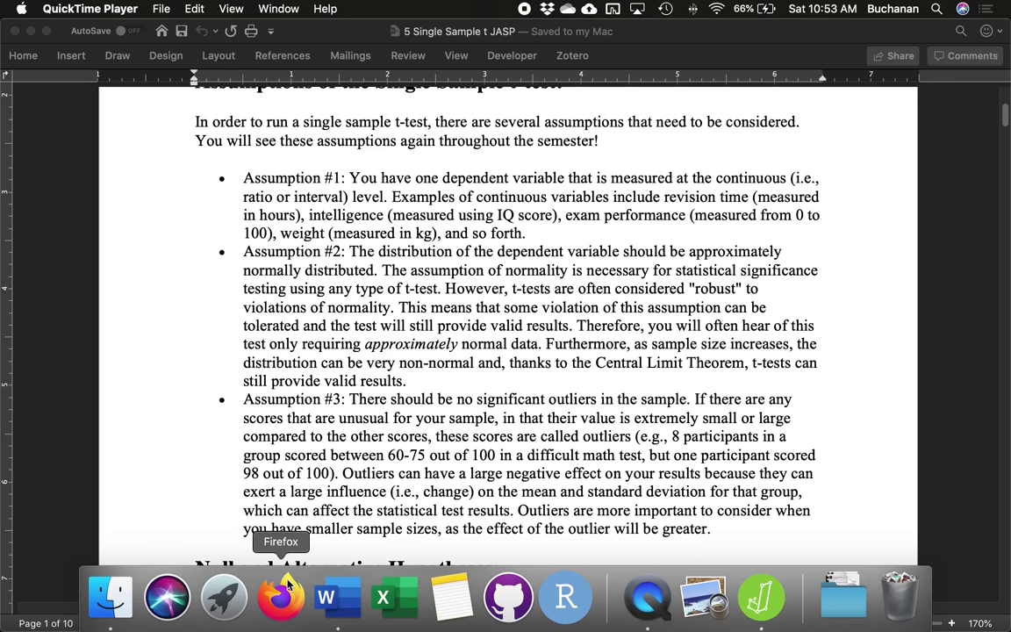
click(287, 581)
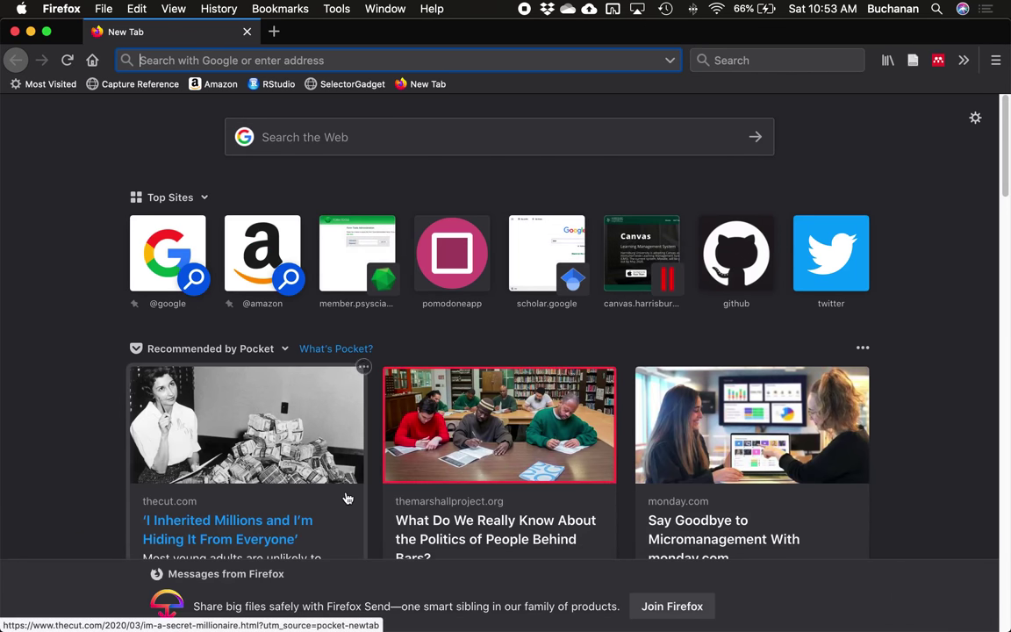
text(distr)
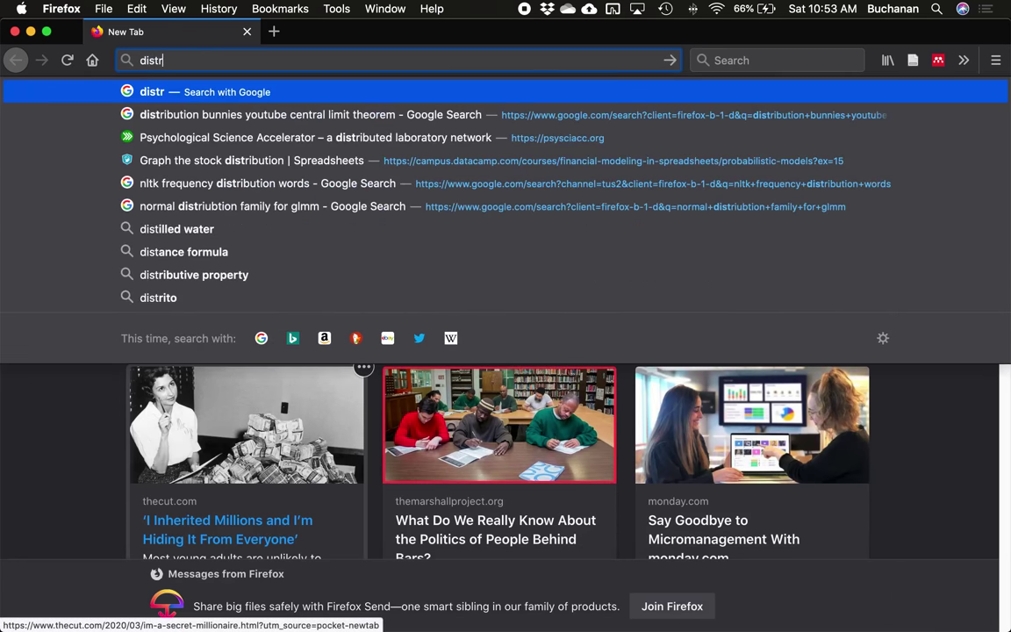
text(ibution bun)
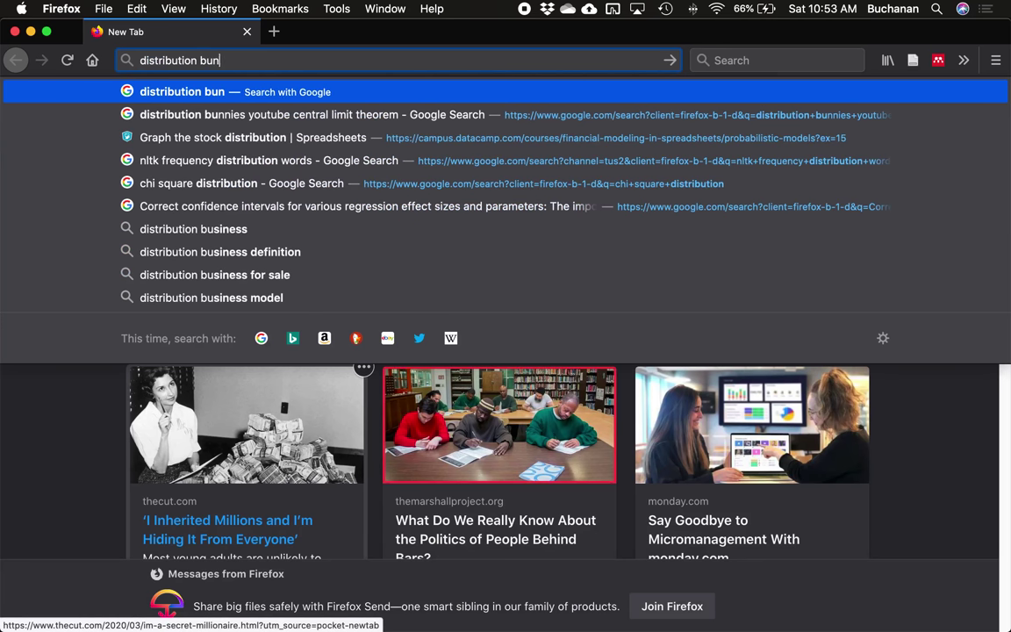
text(nies)
key(Return)
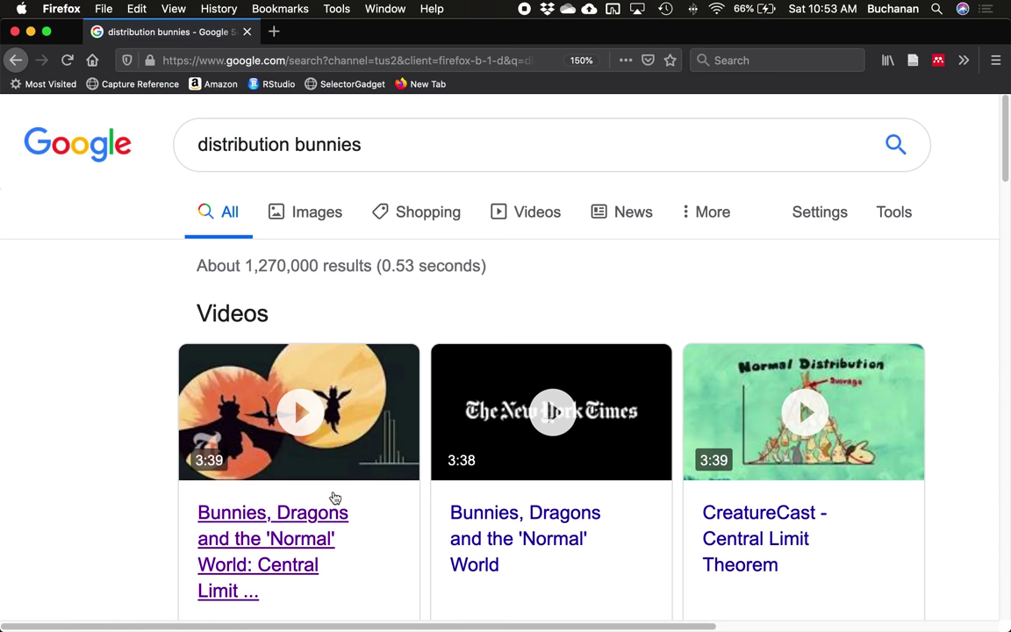
- Scroll the results to the Bunnies, Dragons and the 'Normal' World video, then return to Word
scroll(118, 490, down, 1)
mouse_move(265, 338)
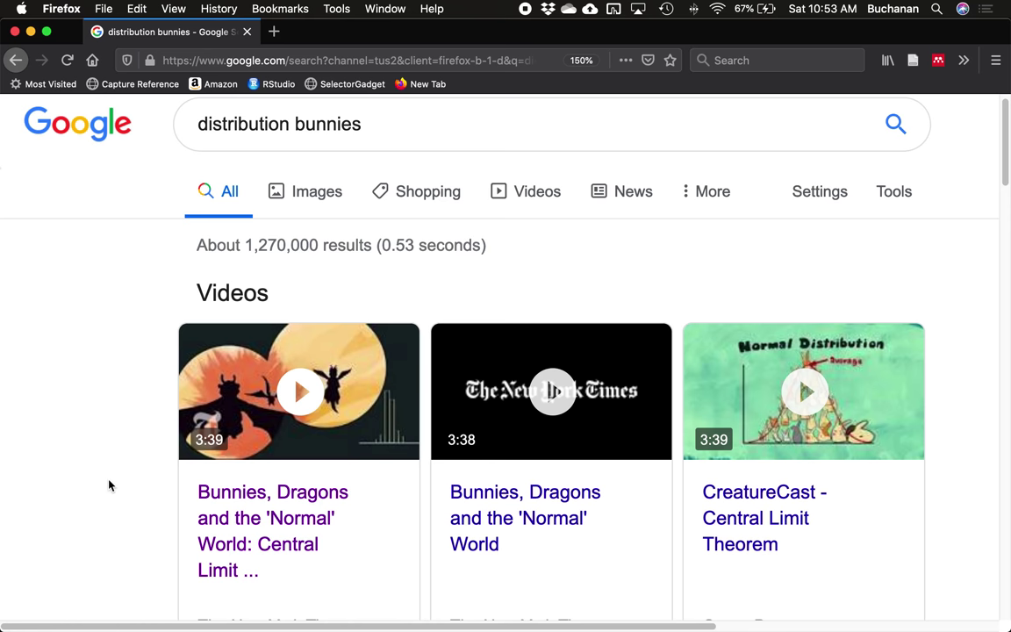
key(ctrl+Up)
click(345, 157)
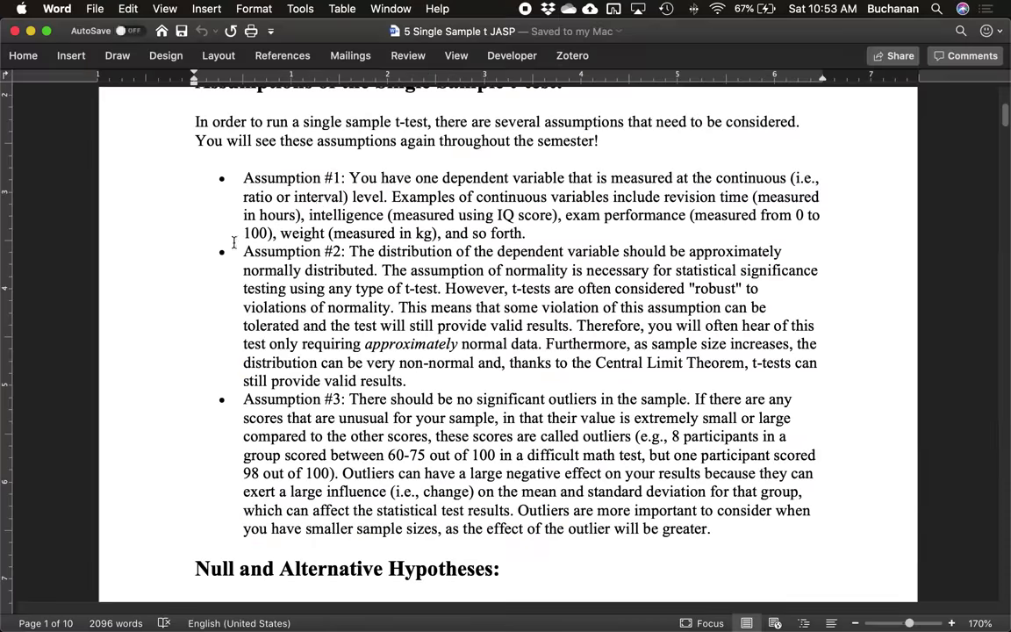
scroll(171, 334, down, 1)
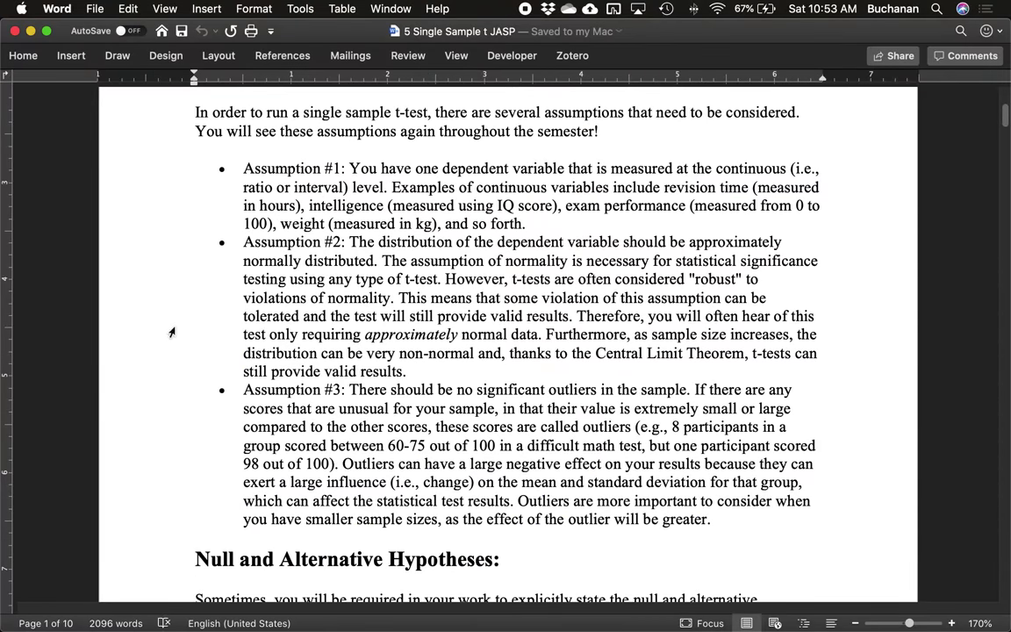
scroll(172, 332, down, 5)
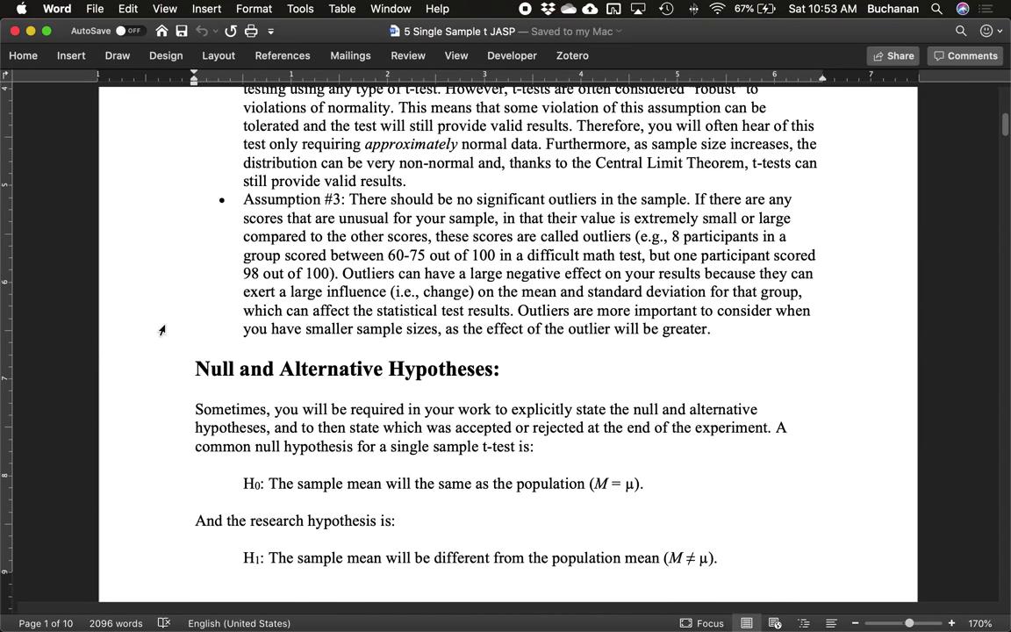
scroll(162, 330, down, 1)
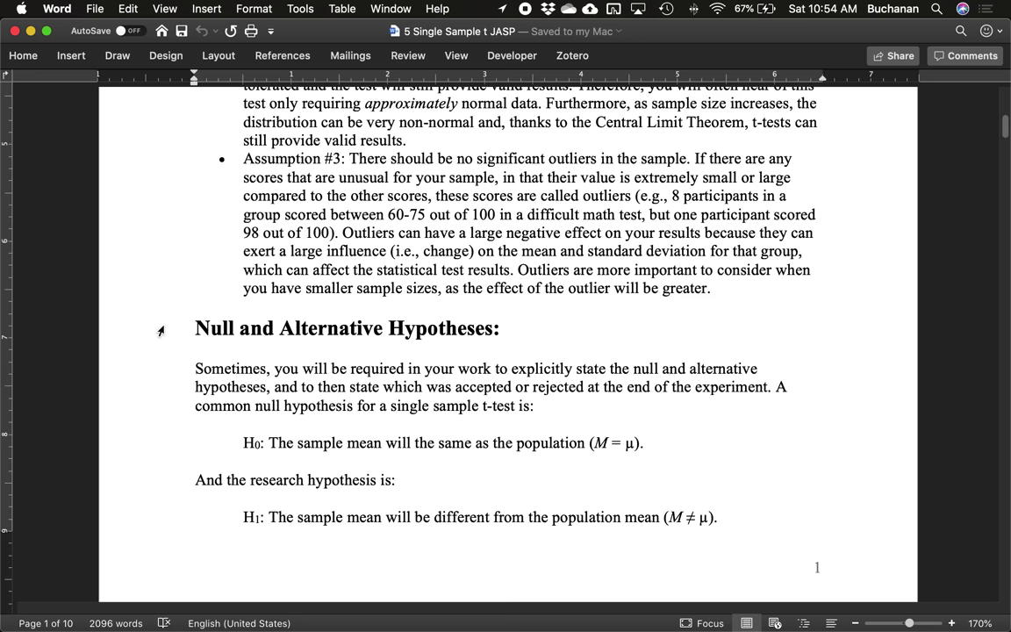
scroll(176, 307, down, 5)
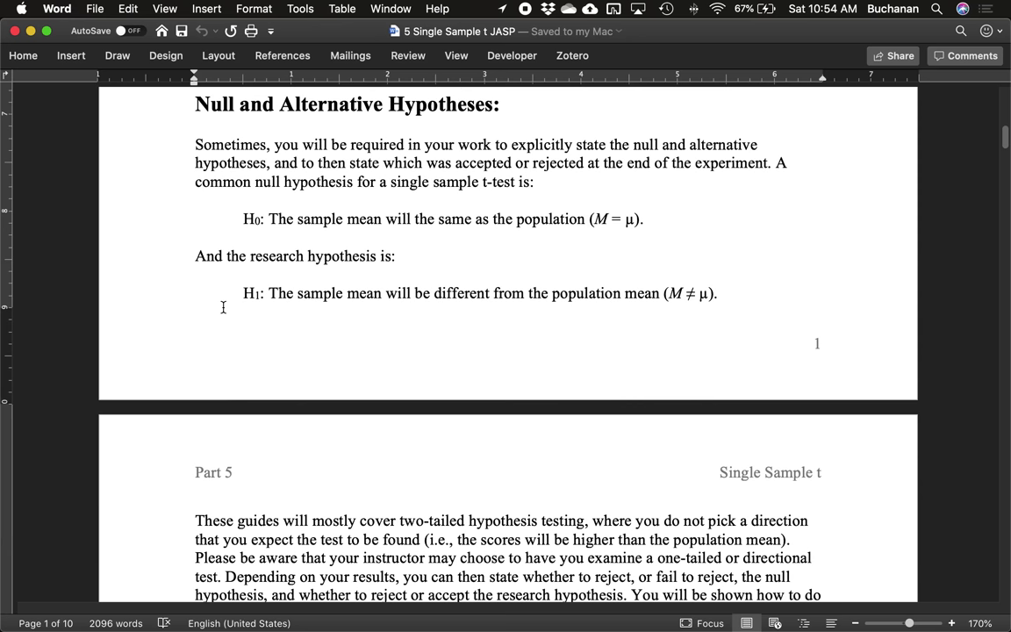
scroll(223, 307, up, 1)
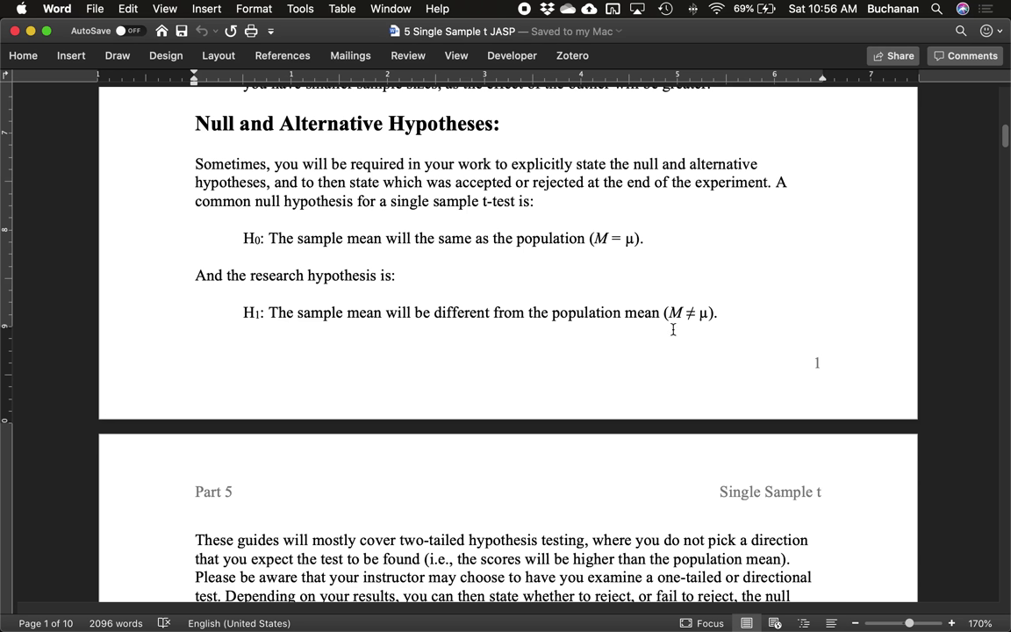
scroll(615, 345, down, 10)
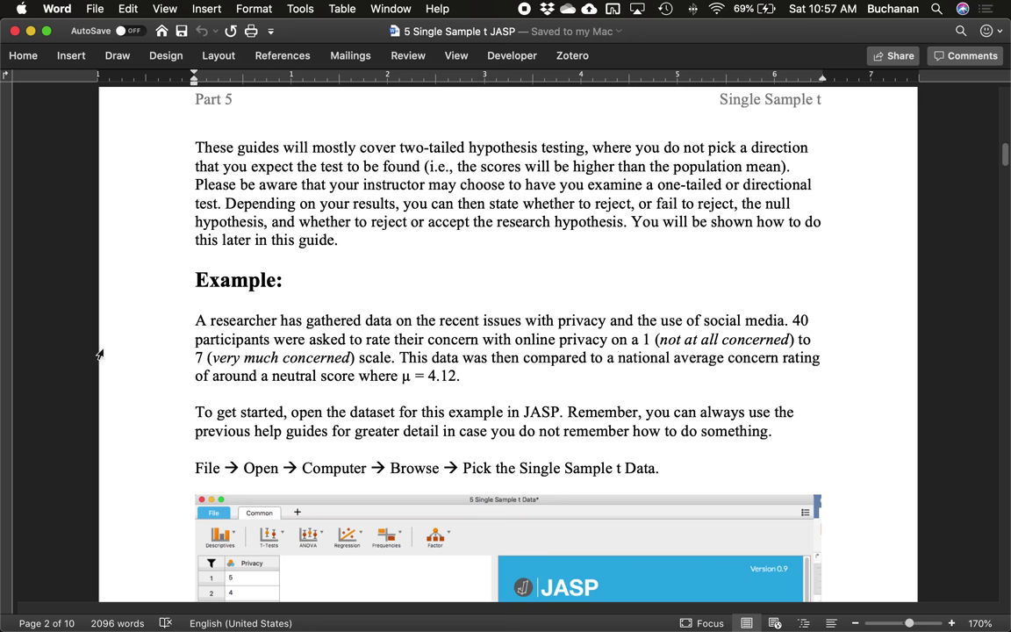
- Scroll through the privacy Example's setup instructions, then bring up all windows to reach JASP
scroll(367, 291, down, 2)
scroll(367, 291, down, 10)
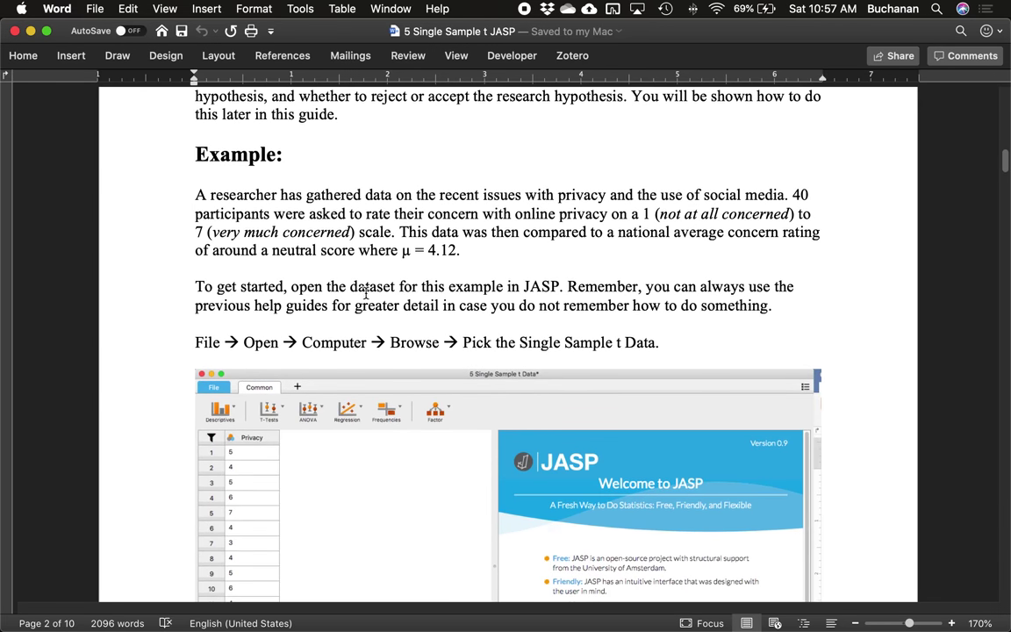
scroll(363, 295, down, 2)
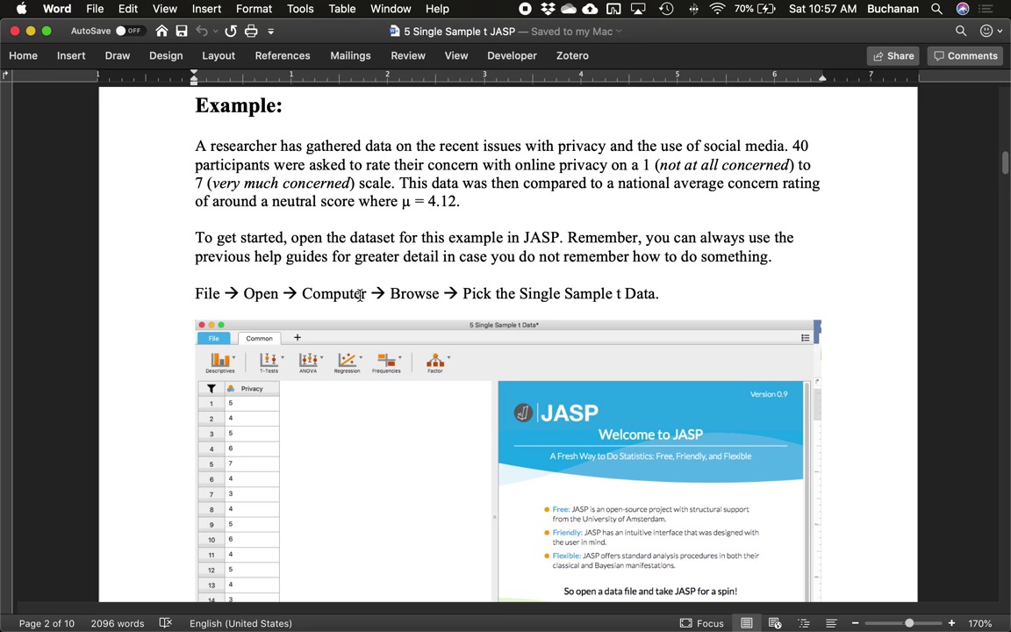
key(ctrl+Up)
- Open '5 Single Sample t Data' from the Updated Guides folder in JASP
click(694, 218)
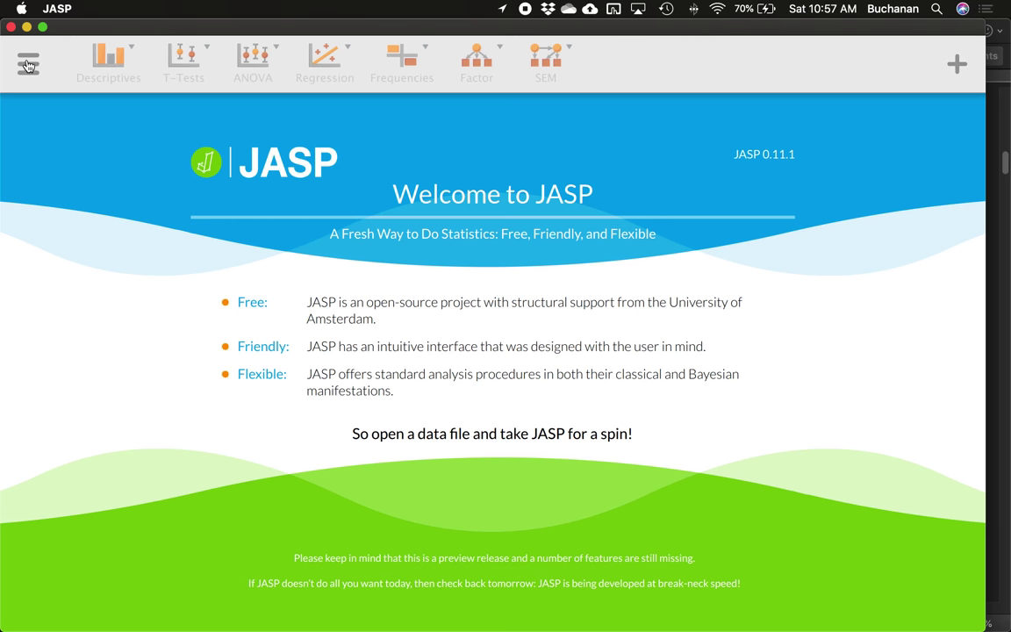
click(29, 65)
click(44, 117)
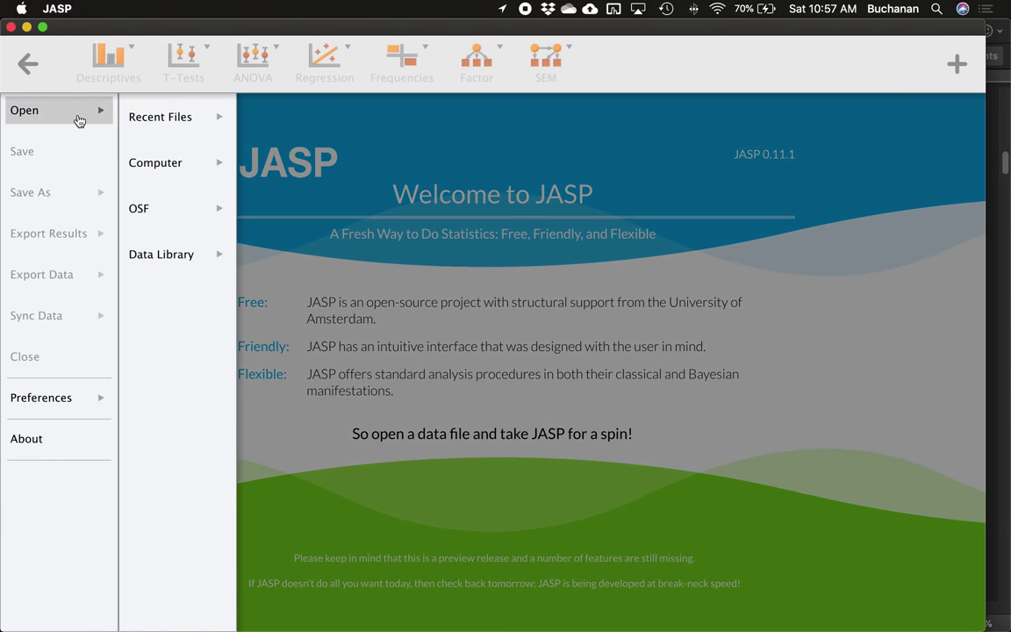
click(158, 166)
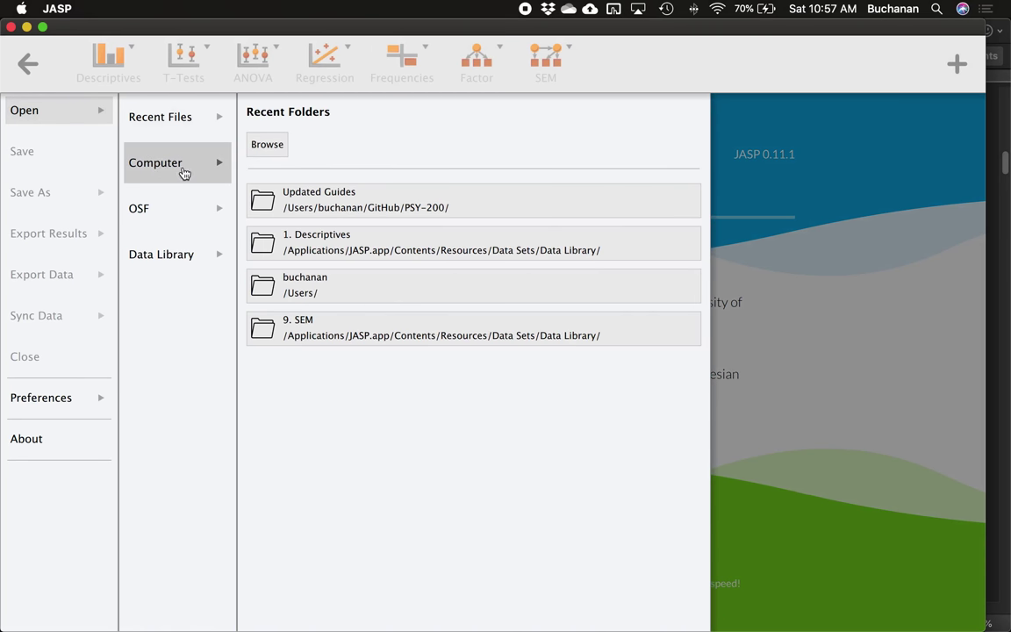
click(339, 205)
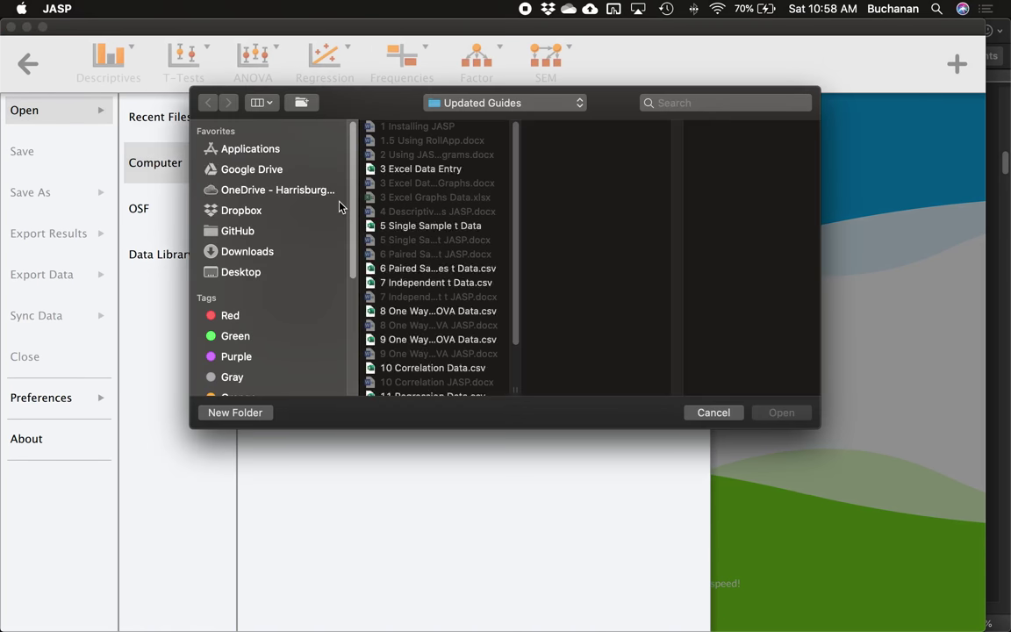
click(410, 229)
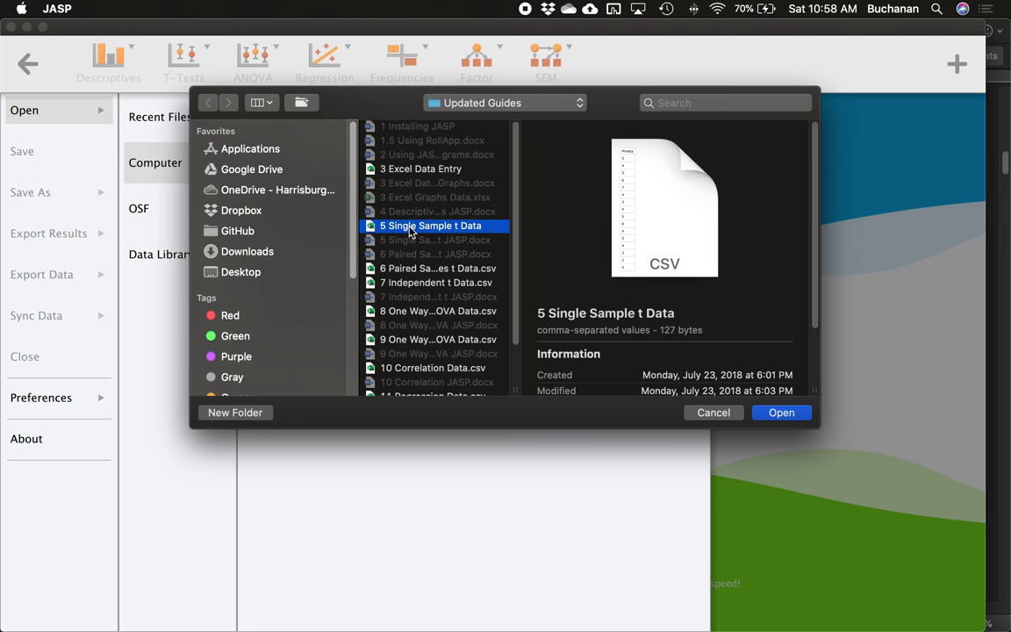
click(782, 412)
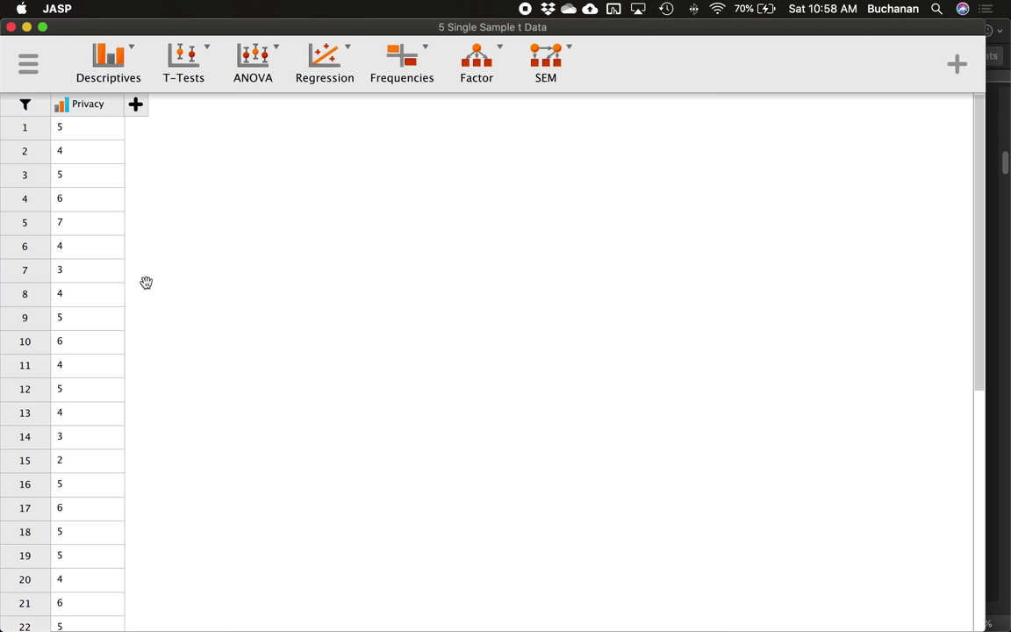
scroll(160, 302, down, 5)
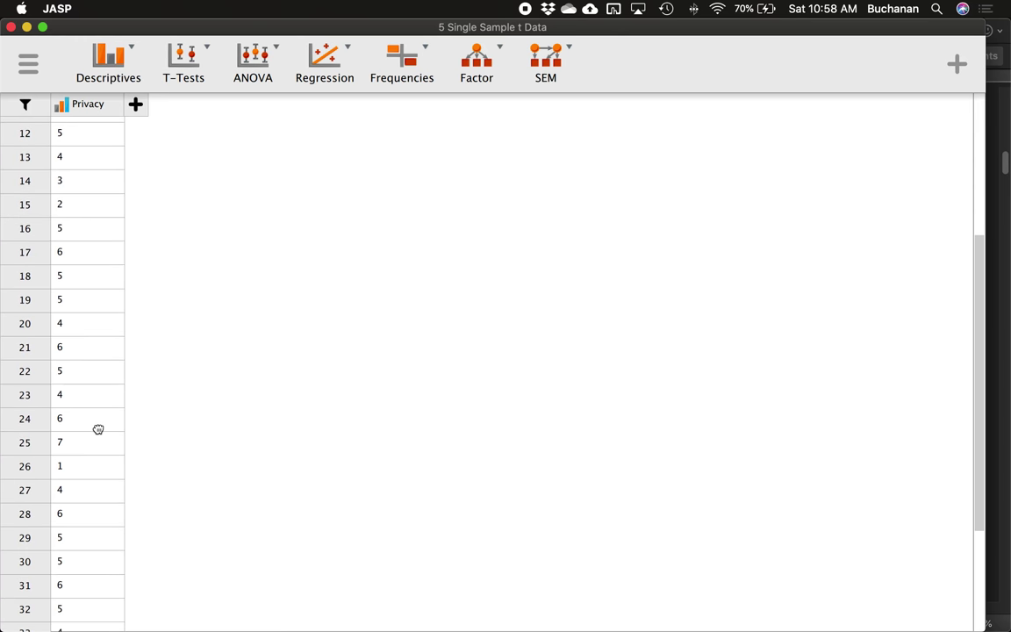
scroll(97, 429, up, 1)
scroll(97, 449, down, 3)
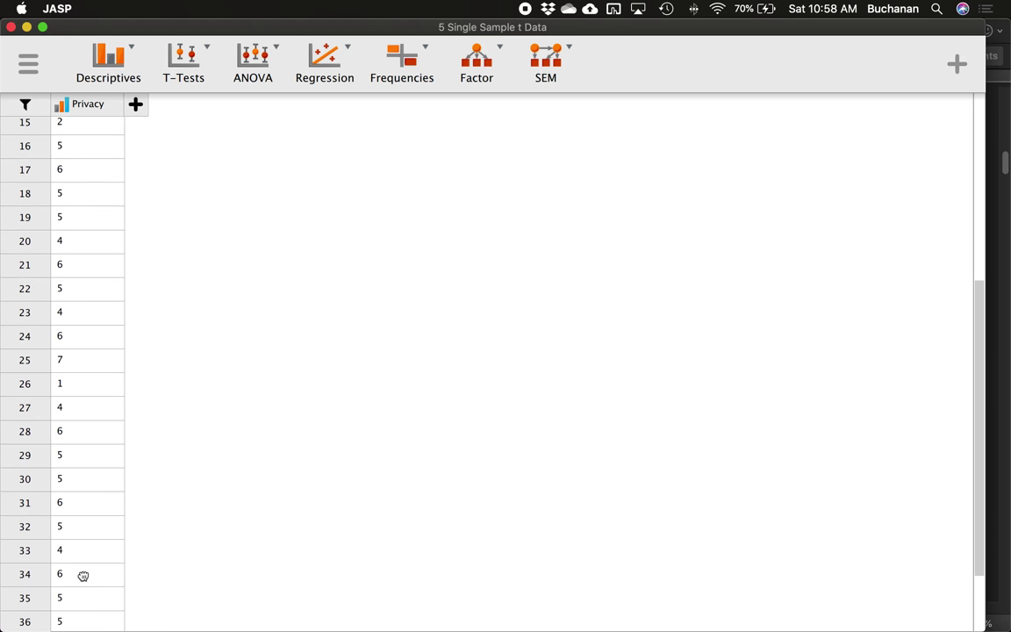
scroll(88, 579, up, 1)
scroll(90, 580, down, 2)
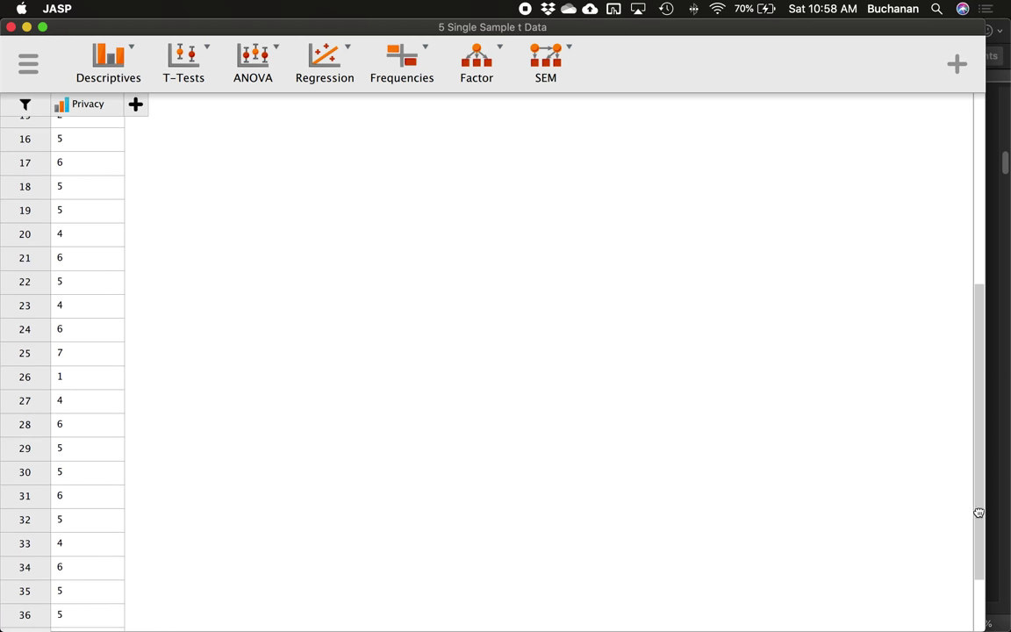
drag(979, 513, 977, 623)
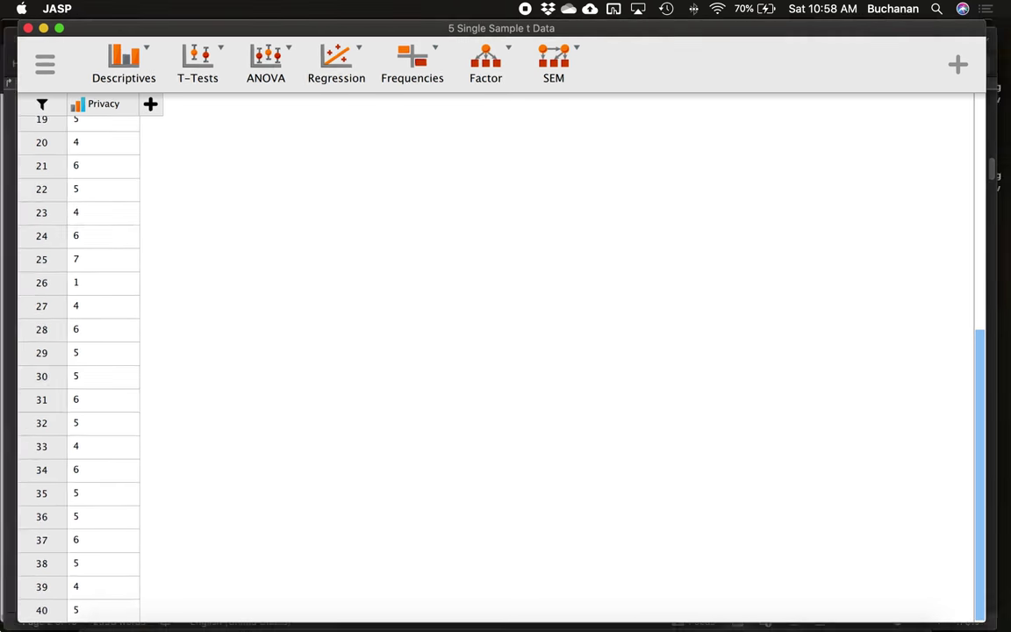
- Bring Word forward and scroll to the 'Are there any outliers' section on page 3
key(ctrl+Up)
click(209, 415)
scroll(456, 334, down, 5)
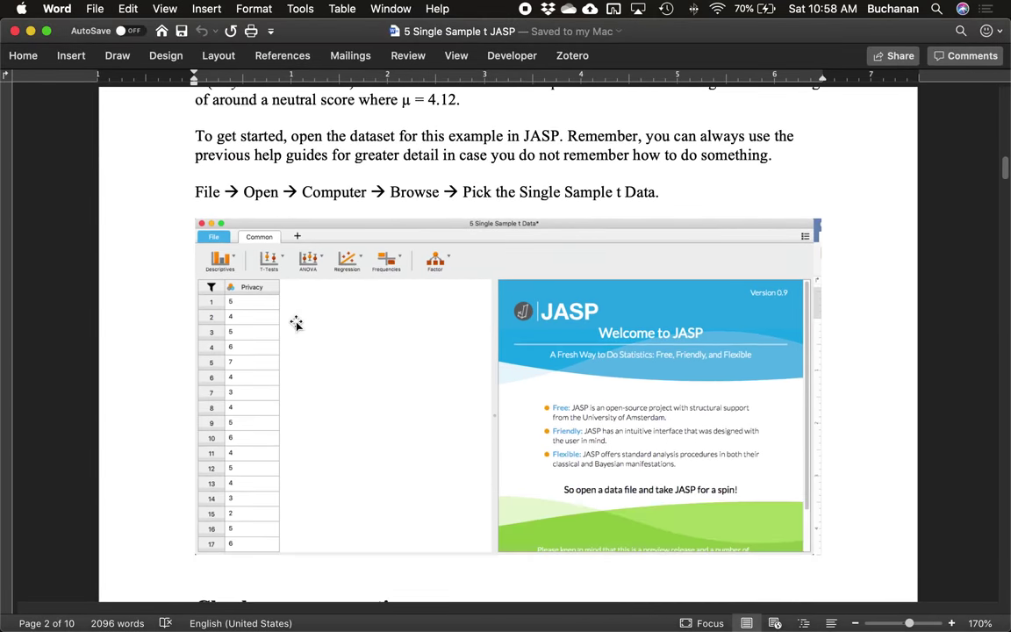
scroll(296, 324, down, 10)
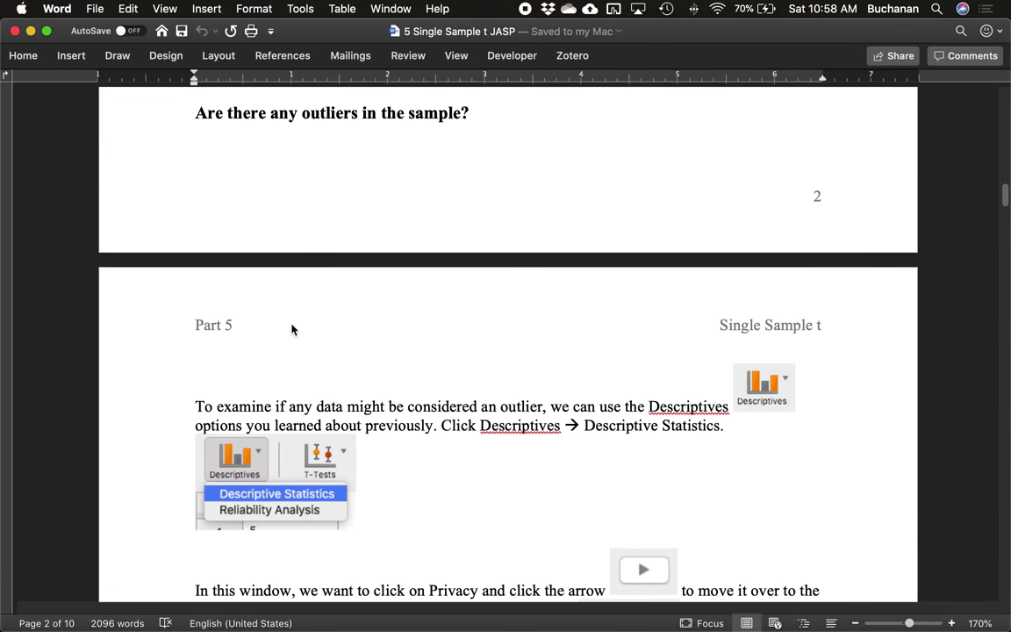
scroll(292, 329, up, 3)
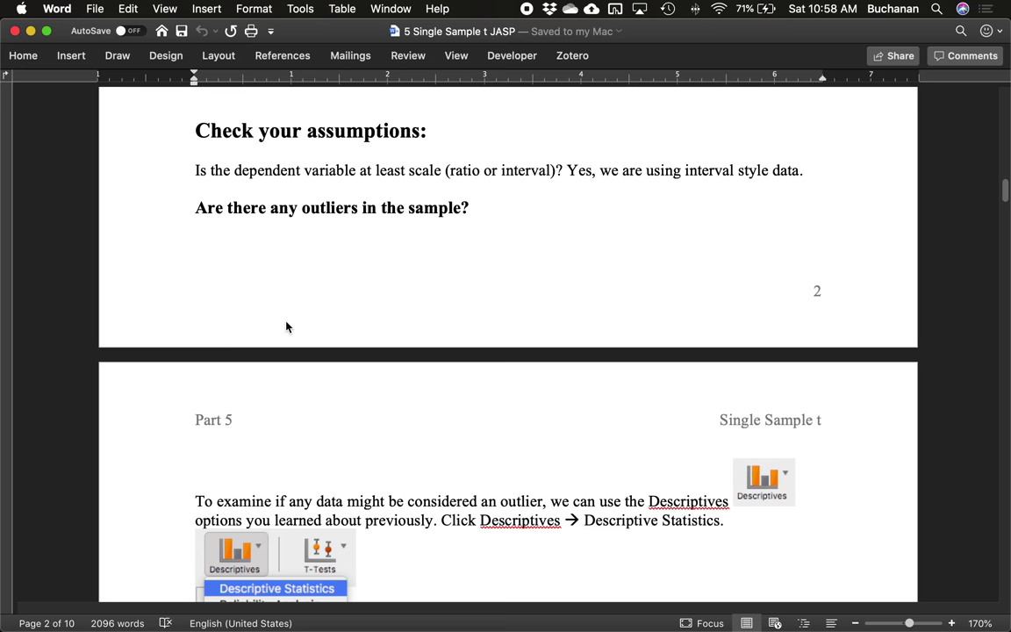
scroll(303, 317, down, 7)
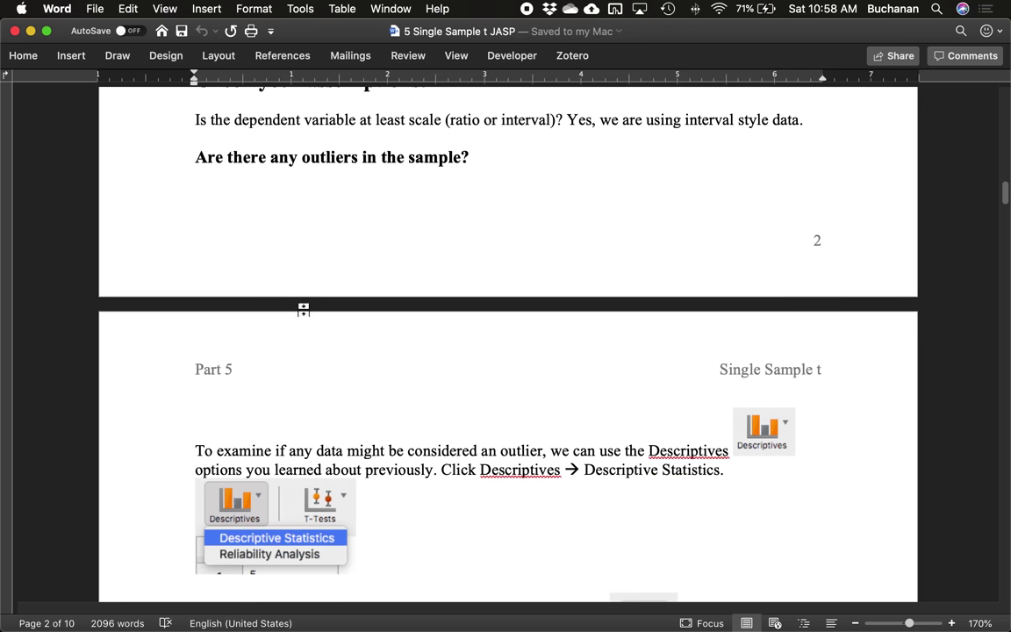
scroll(304, 311, down, 1)
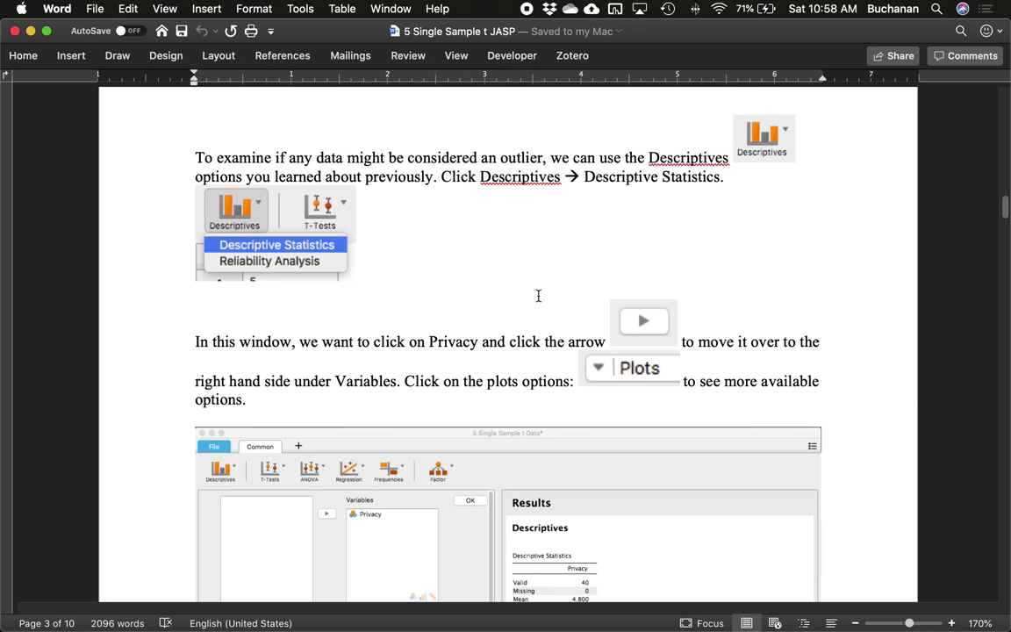
scroll(537, 296, down, 5)
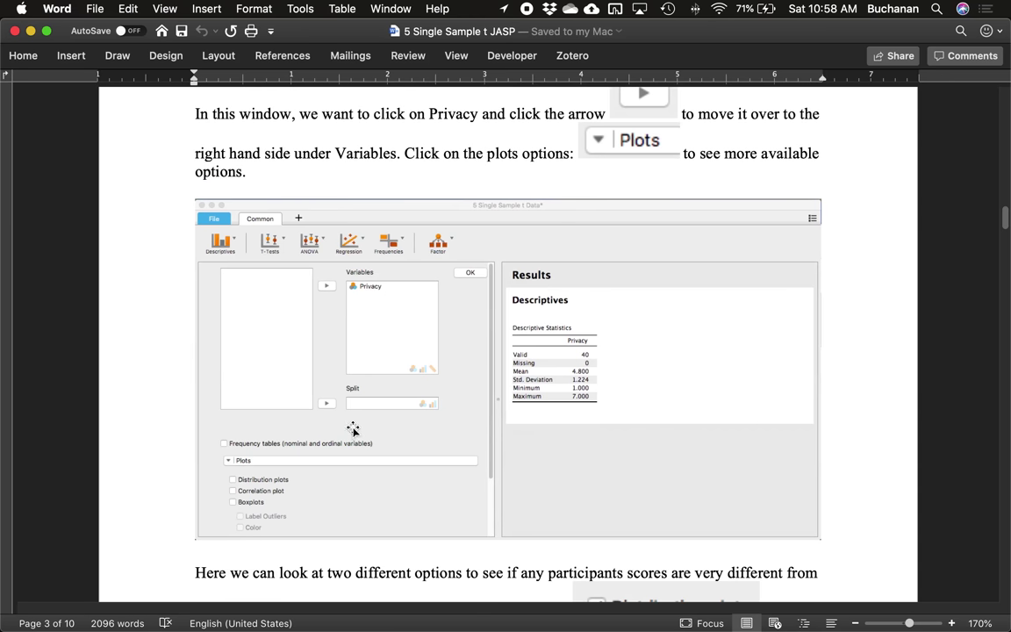
- Run Descriptive Statistics on Privacy with Distribution plots ticked under Plots
mouse_move(25, 610)
click(672, 207)
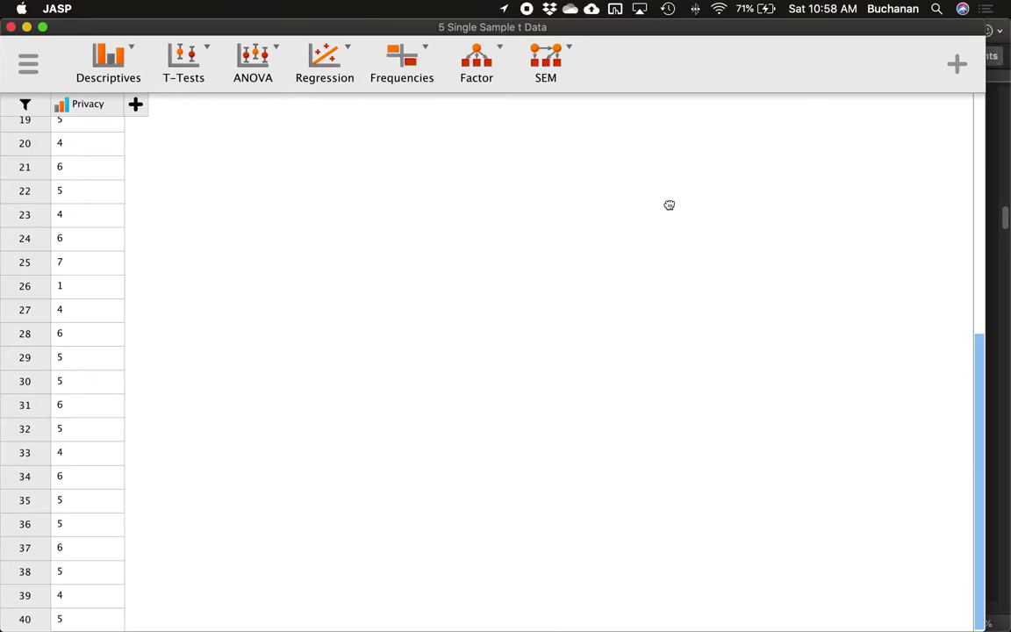
click(95, 65)
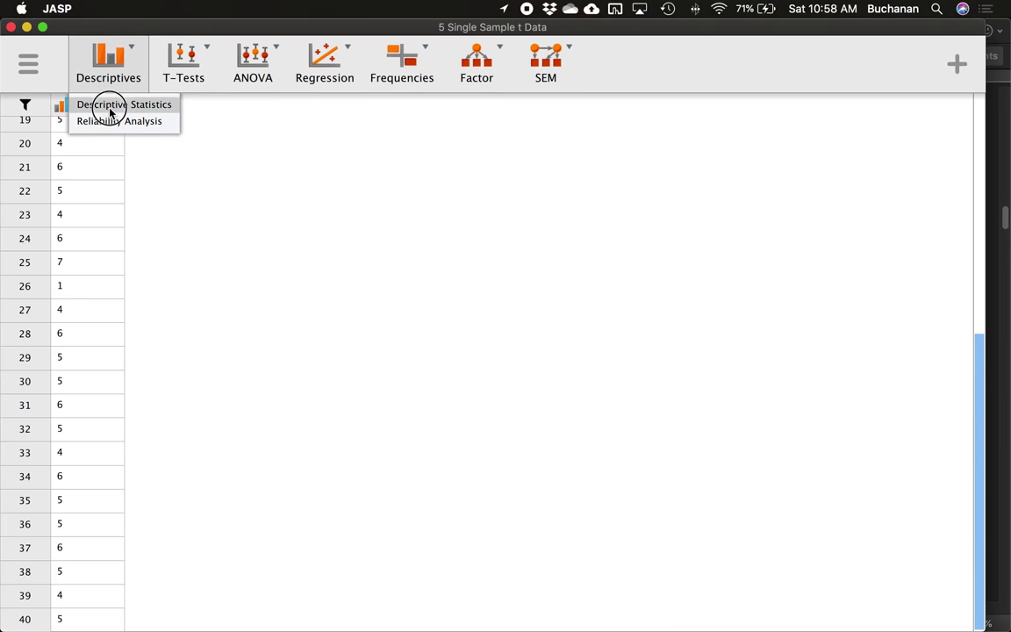
click(107, 104)
click(81, 153)
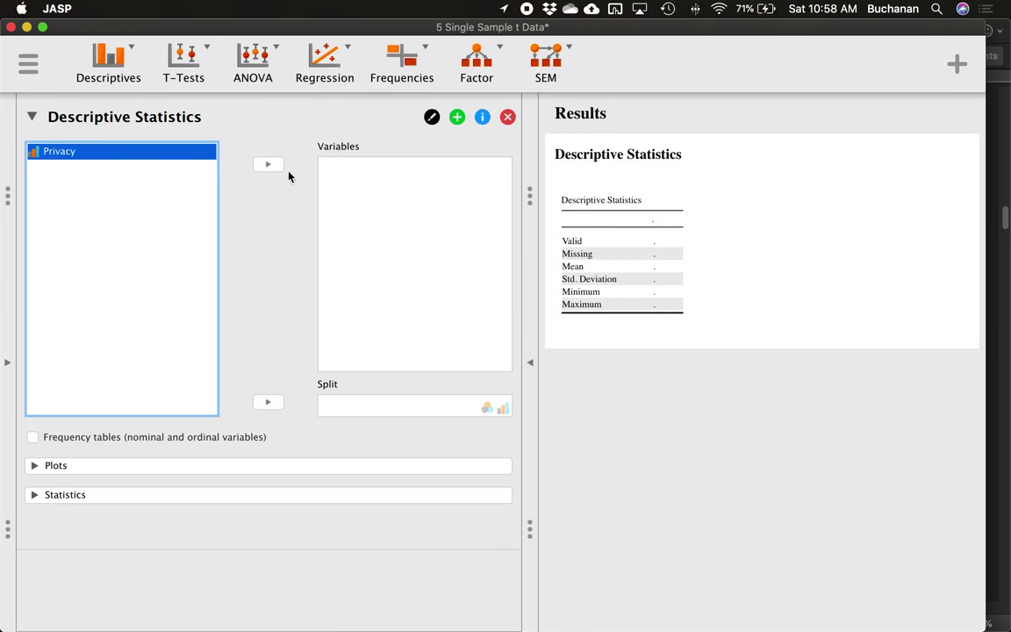
double_click(134, 150)
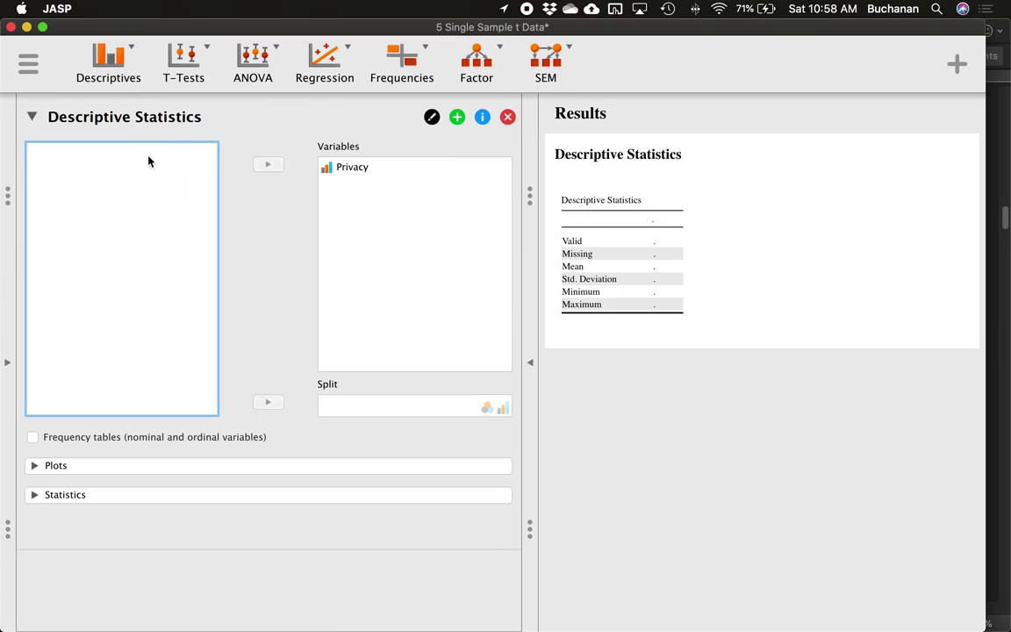
click(264, 166)
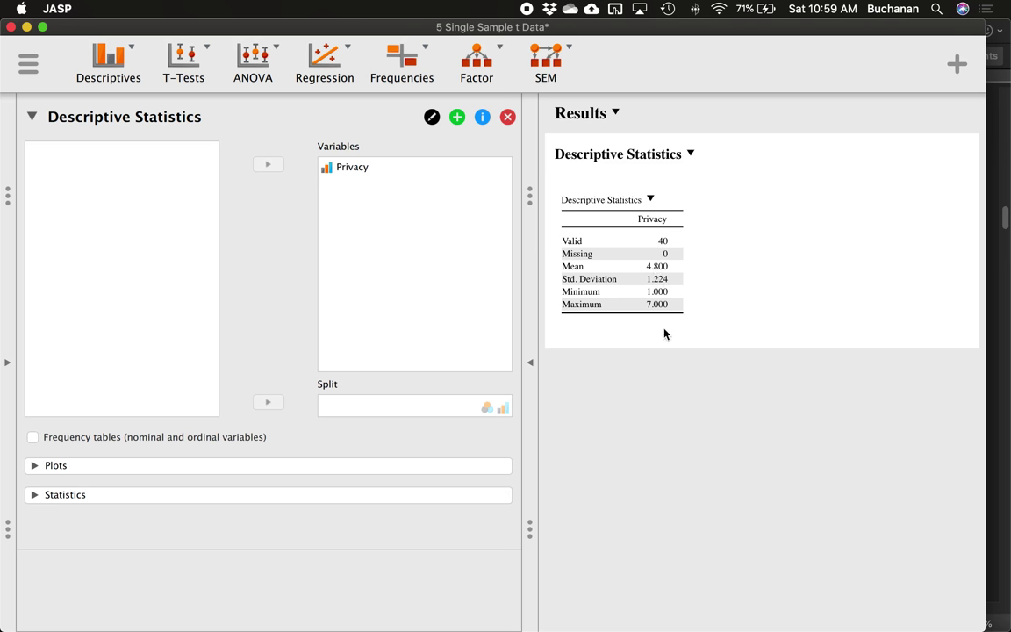
click(32, 467)
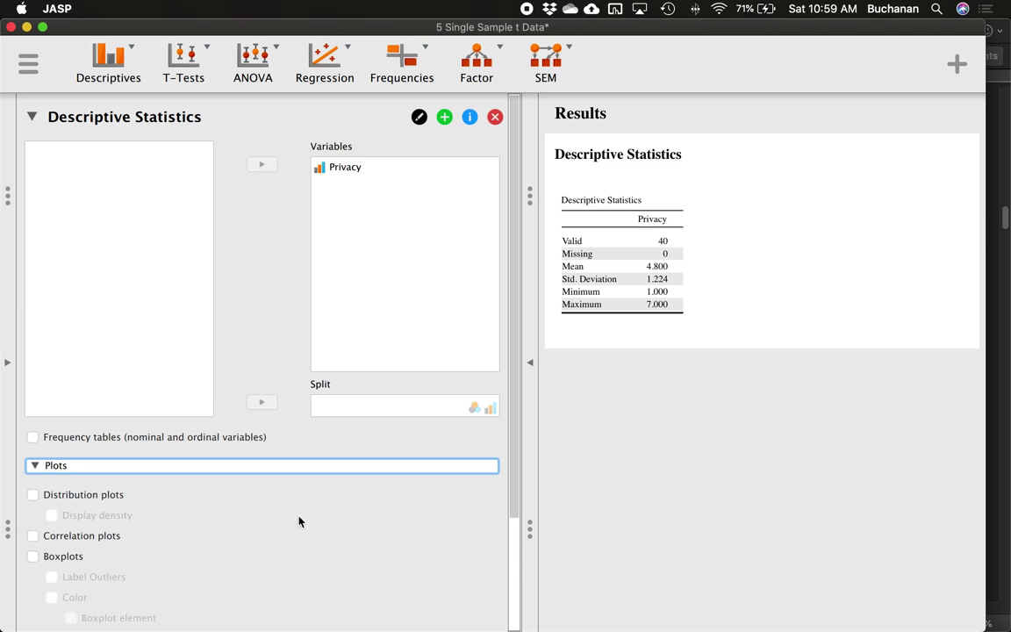
drag(517, 473, 511, 611)
click(84, 352)
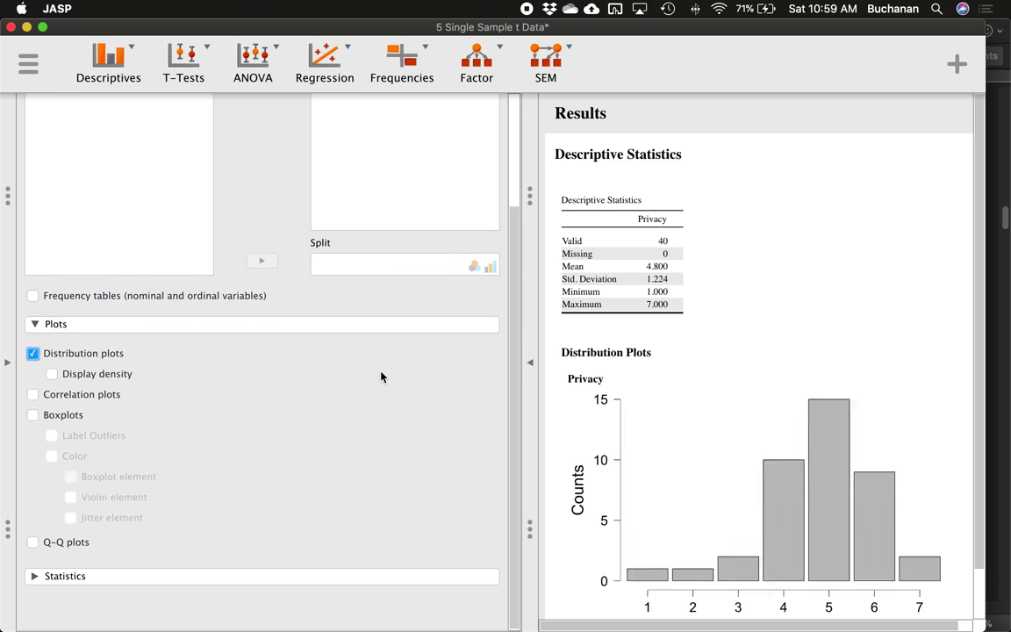
- Return to Word and scroll to the histogram interpretation and Boxplots text on page 4
key(ctrl+Up)
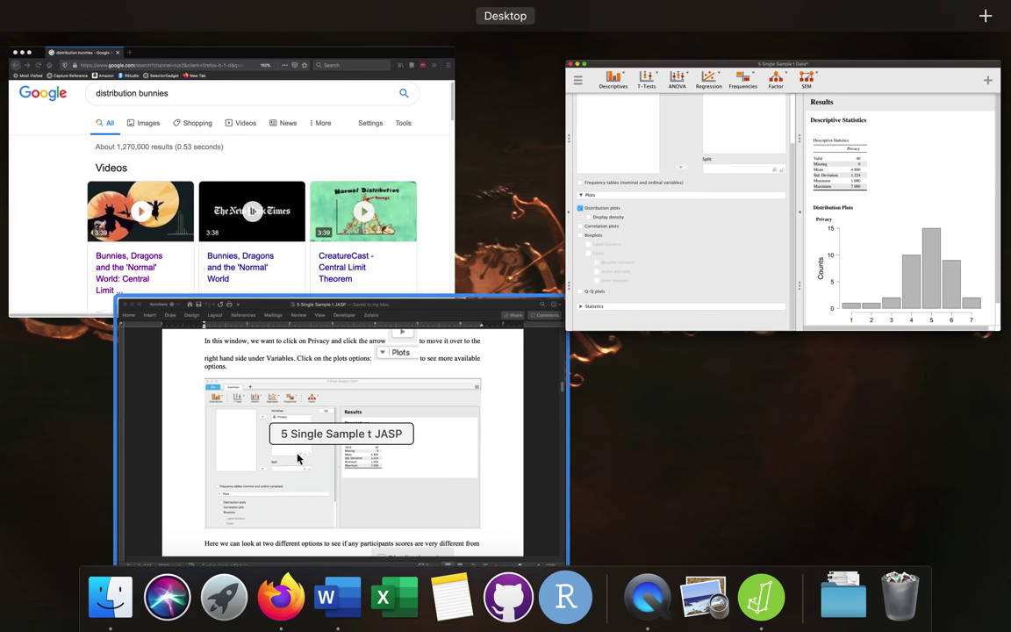
click(492, 434)
scroll(458, 368, down, 10)
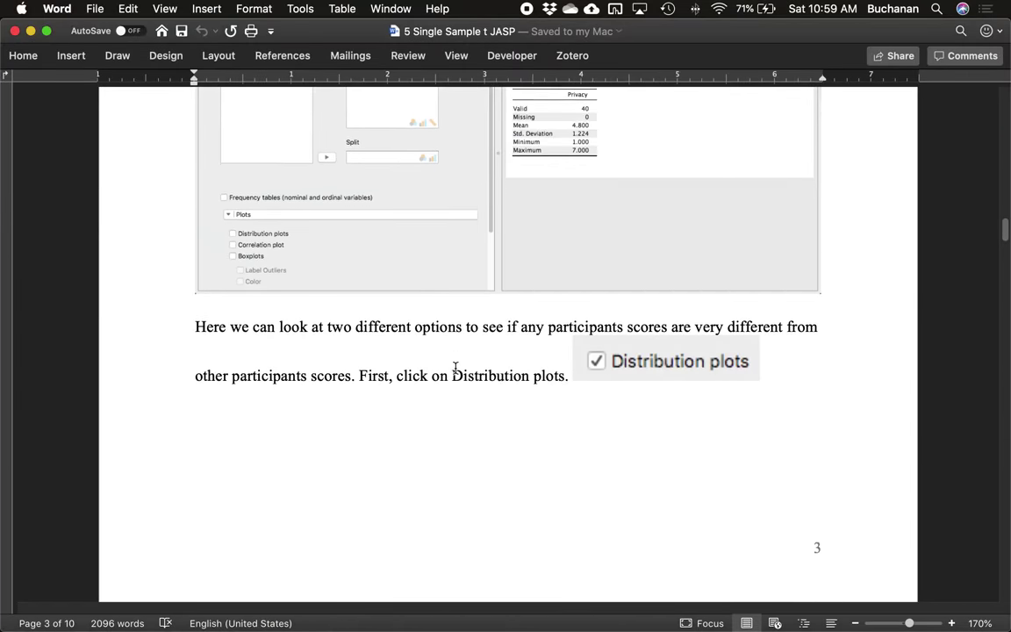
scroll(456, 368, down, 10)
scroll(456, 367, up, 4)
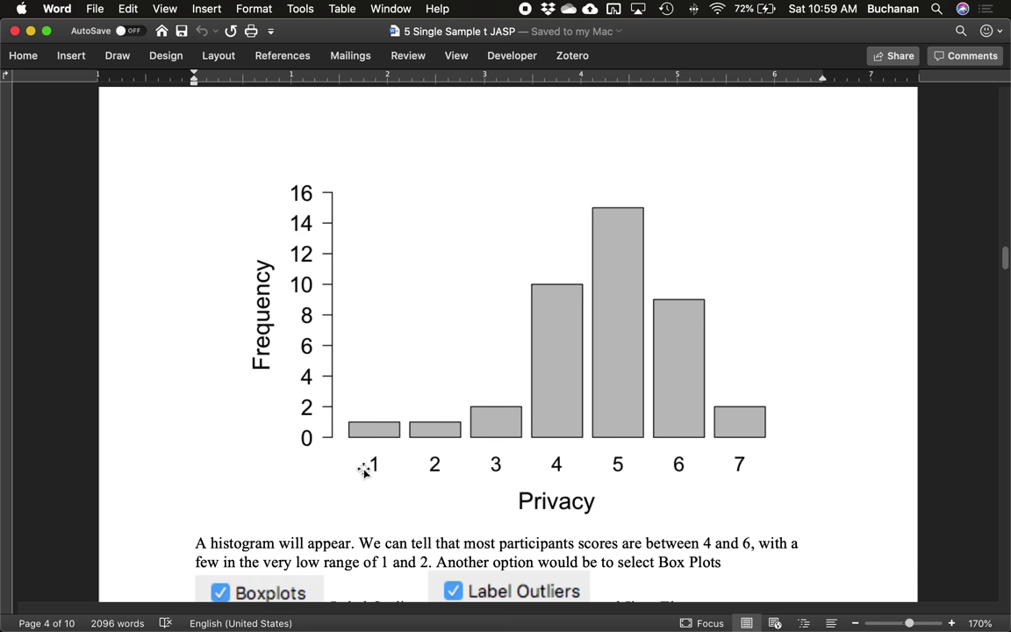
scroll(281, 364, down, 2)
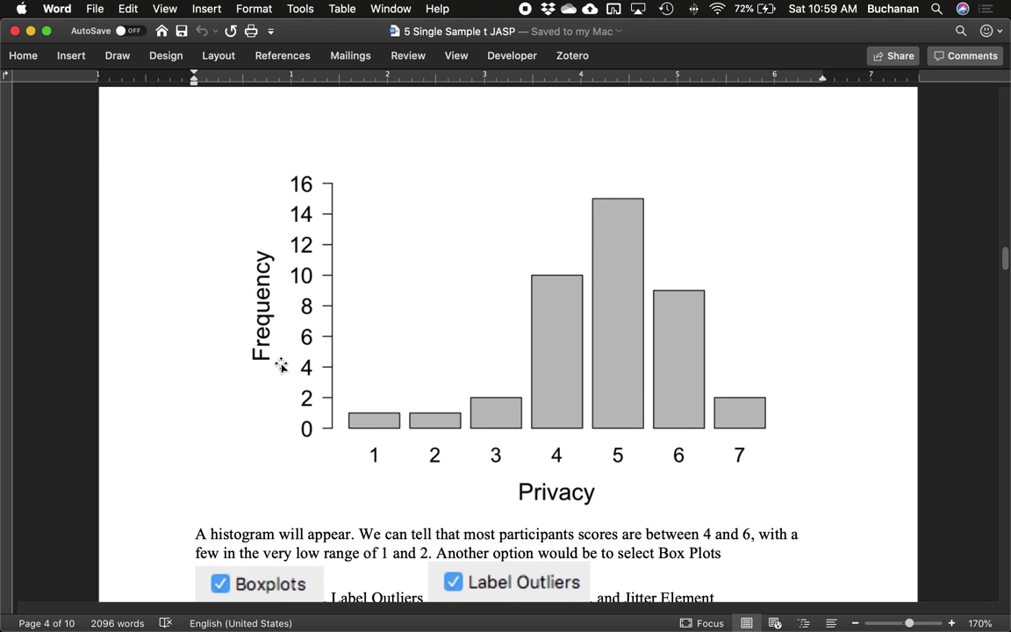
scroll(280, 364, down, 10)
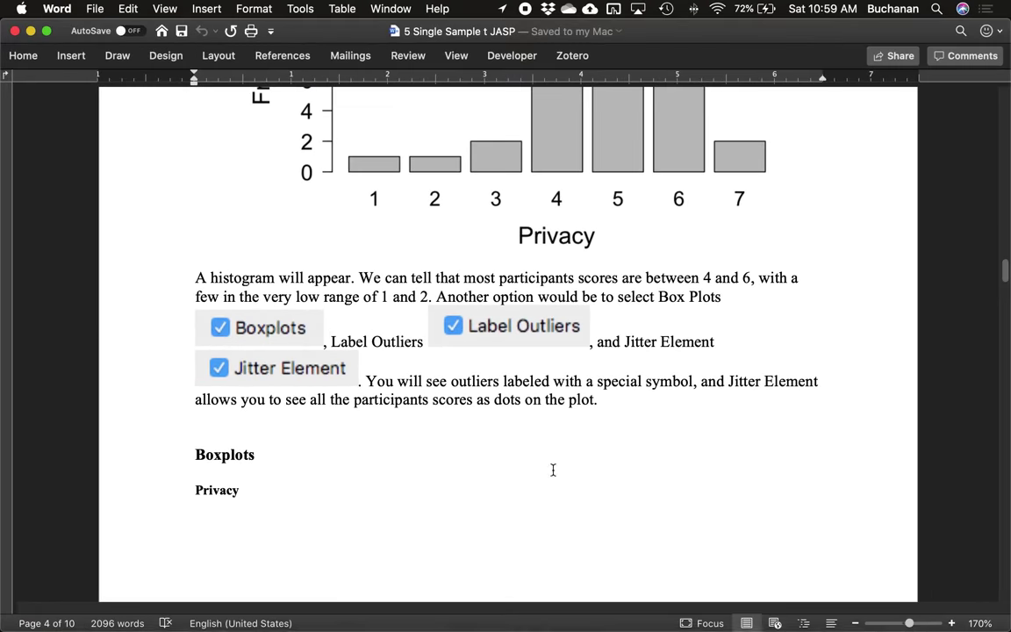
- Tick Boxplots, Label outliers and Jitter element for Privacy and scroll to the boxplot
key(ctrl+Up)
click(766, 222)
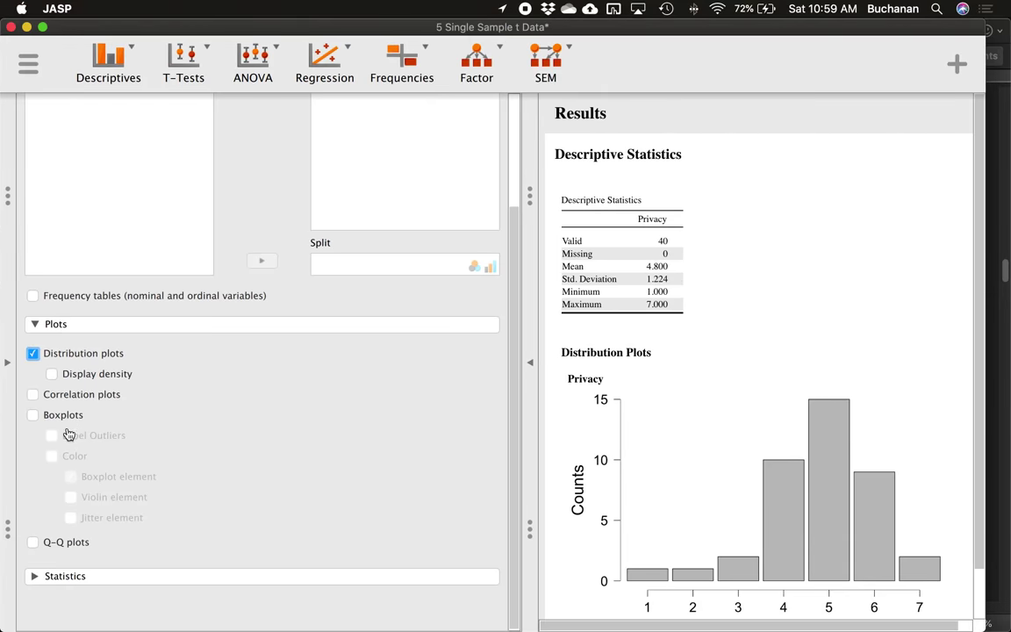
click(35, 415)
click(91, 437)
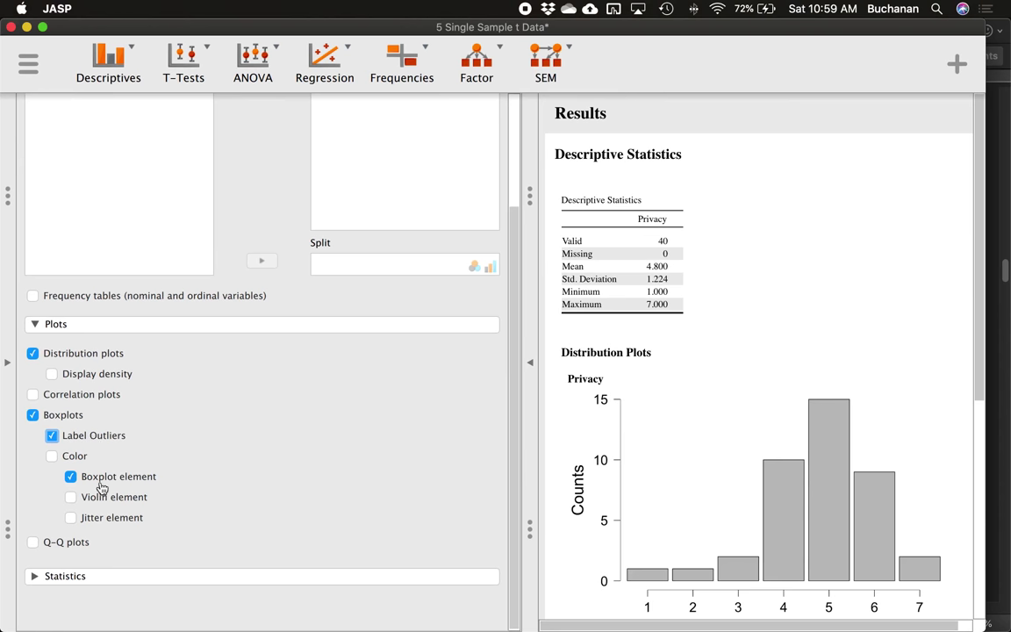
click(113, 518)
scroll(819, 329, down, 5)
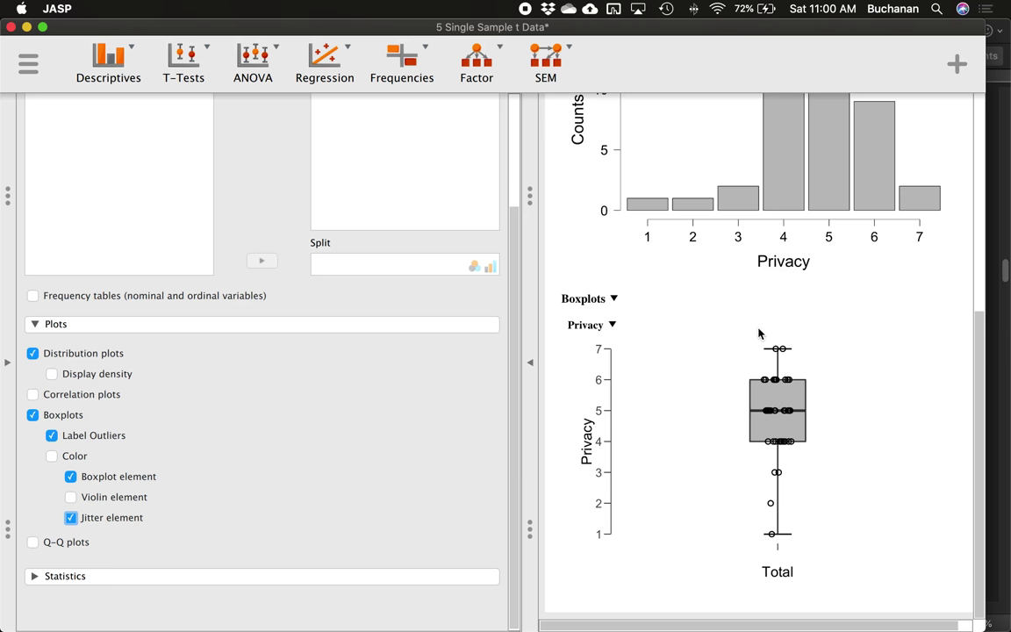
- Collapse and then restore JASP's analysis options and results panels
click(7, 364)
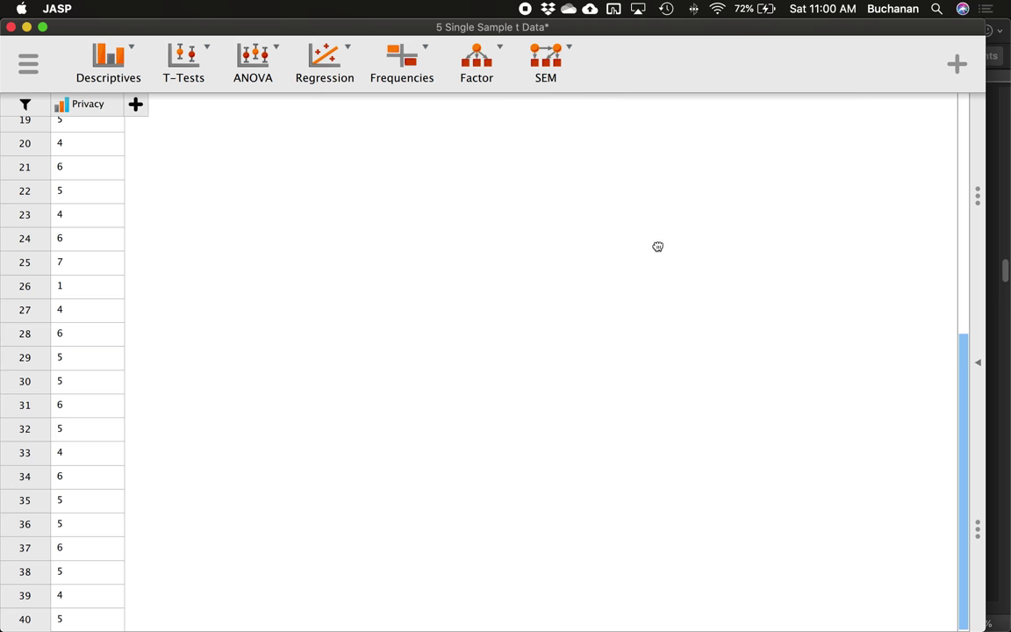
mouse_move(976, 196)
mouse_down()
mouse_move(709, 214)
mouse_move(978, 197)
mouse_up()
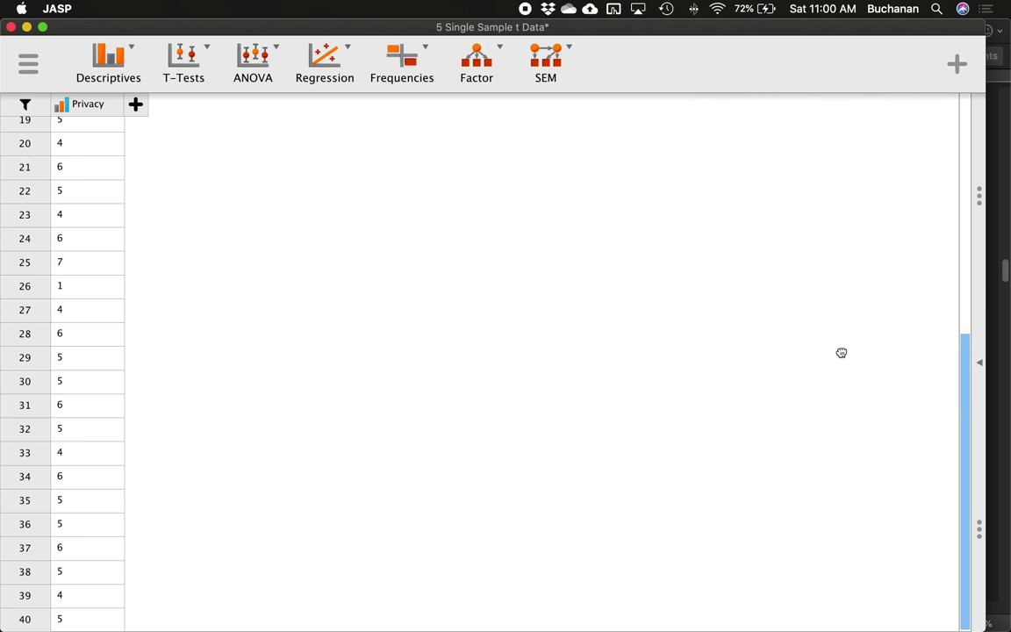
click(979, 362)
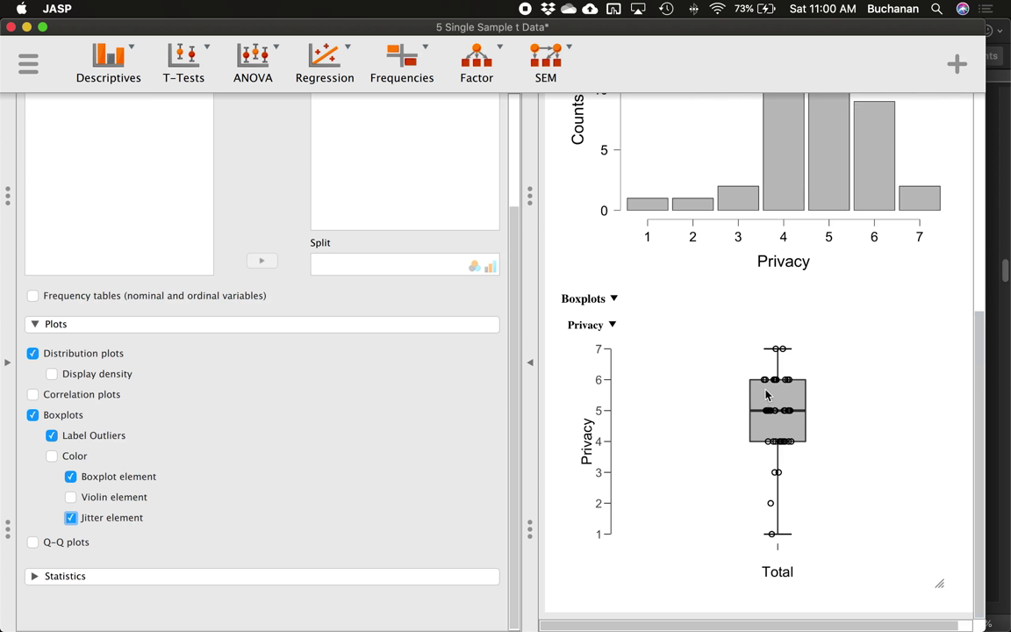
key(ctrl+Up)
- Bring Word forward and scroll from the page 4 histogram to the page 5 annotated boxplot
click(474, 372)
scroll(473, 372, down, 5)
scroll(474, 372, down, 10)
scroll(470, 374, up, 2)
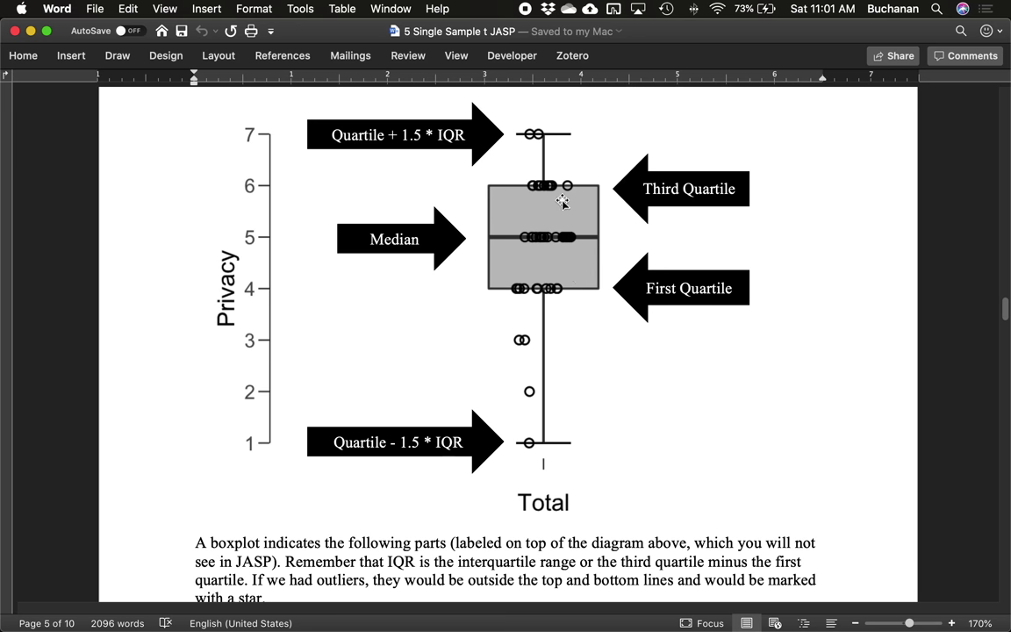
scroll(636, 215, up, 10)
scroll(639, 219, up, 3)
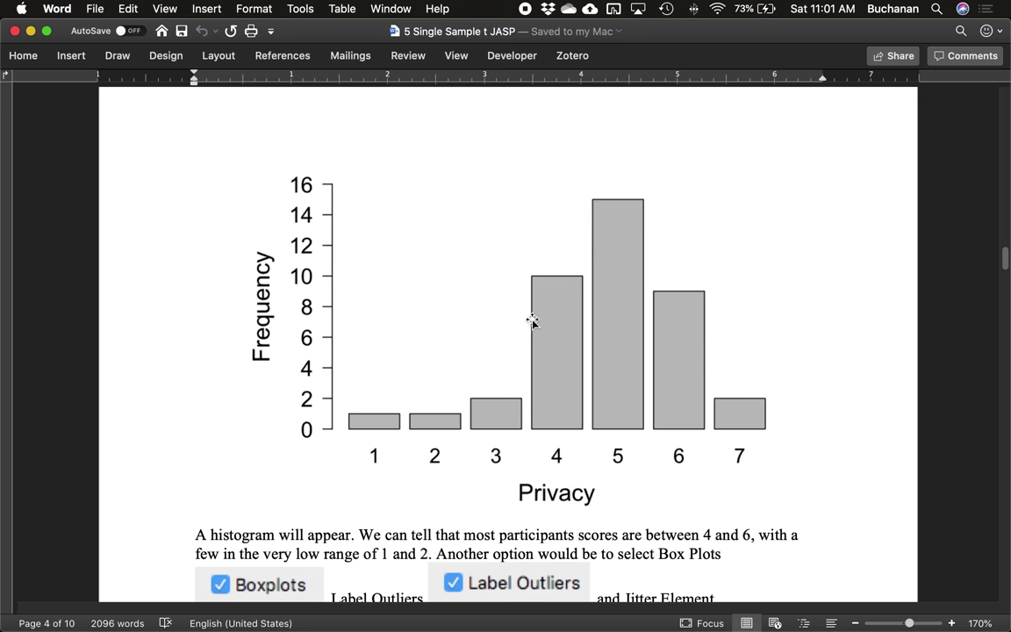
scroll(534, 316, down, 2)
scroll(534, 313, down, 10)
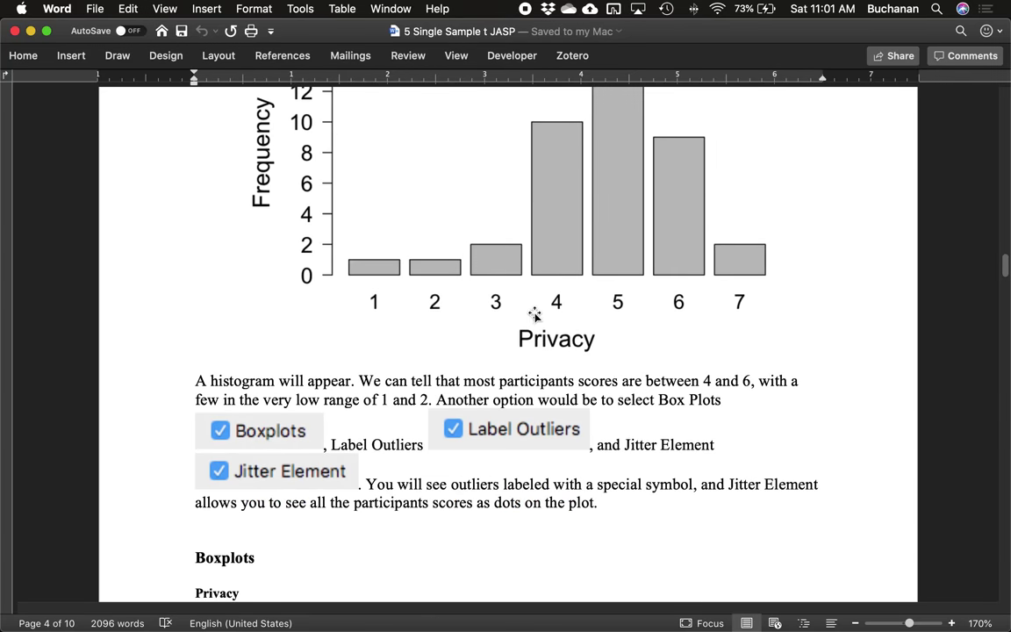
scroll(536, 322, up, 2)
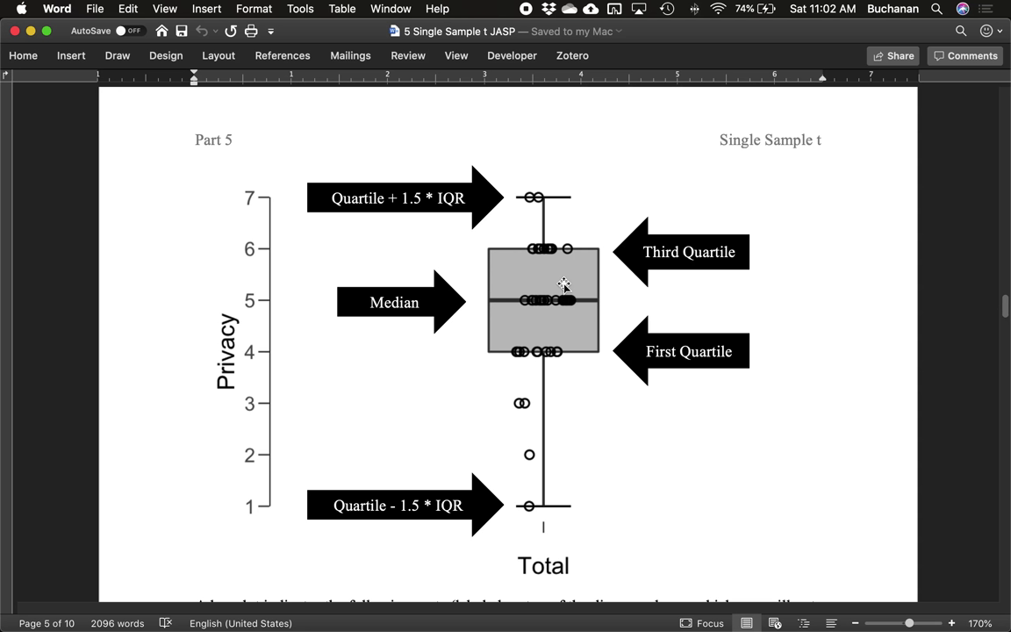
- Scroll back up to the histogram, then down to the text explaining the boxplot
scroll(565, 290, up, 10)
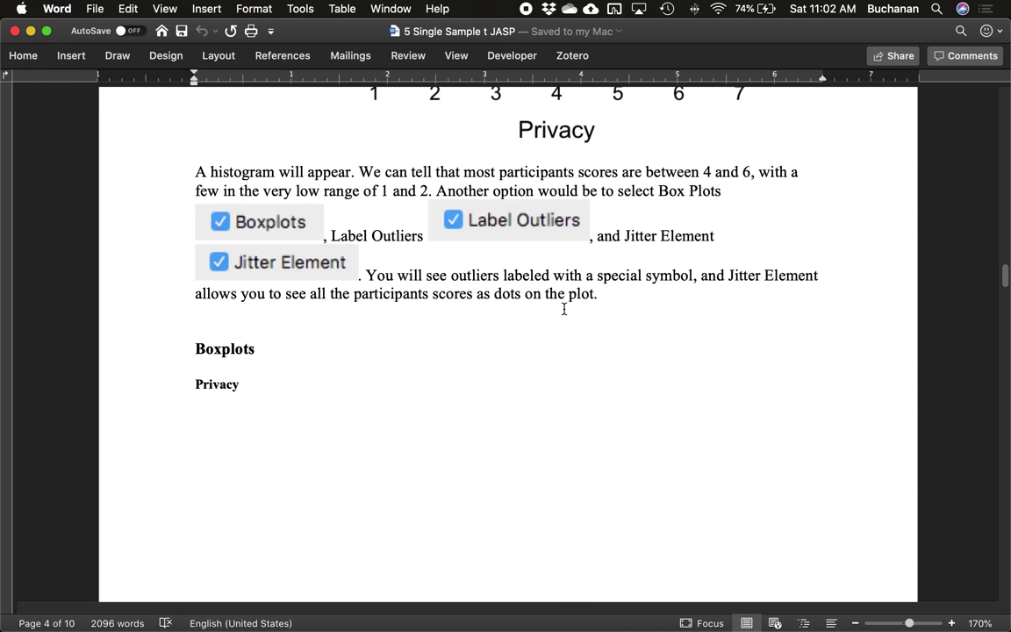
scroll(565, 312, up, 5)
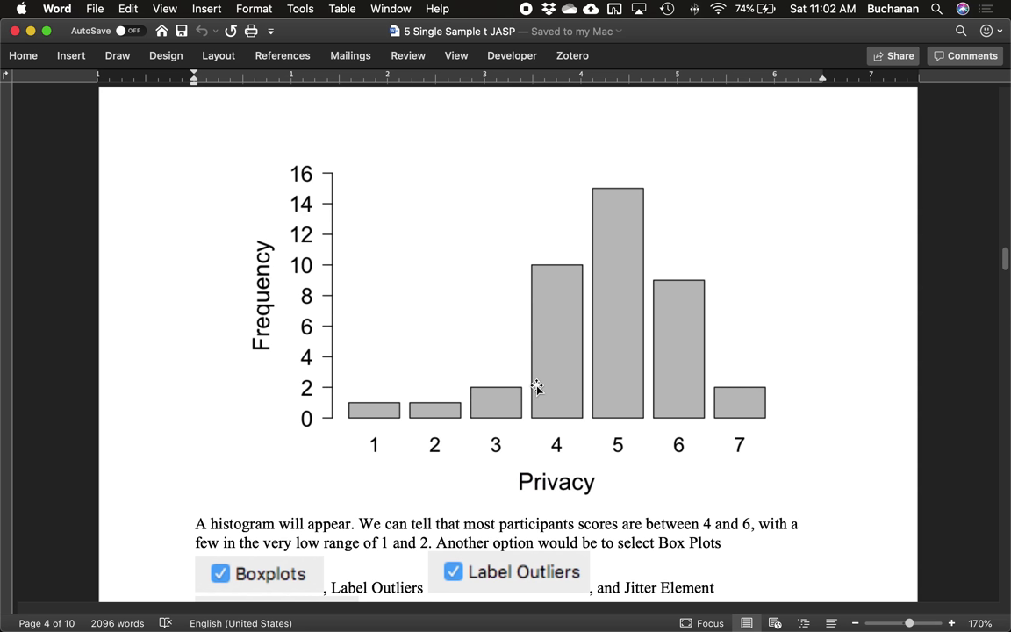
scroll(537, 388, down, 15)
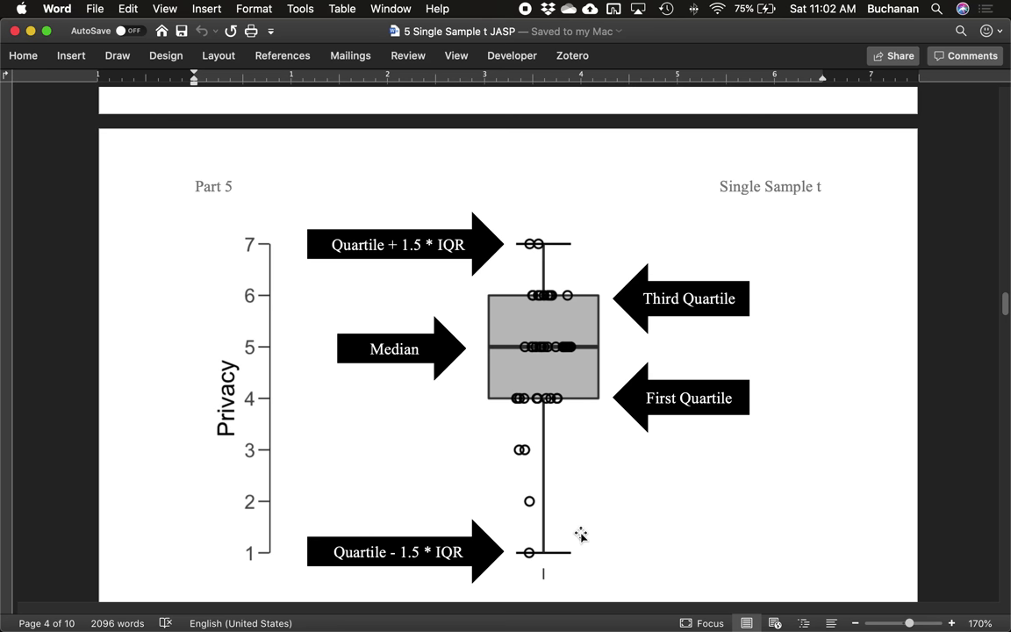
- Scroll to the page 6 One Sample T-Test instructions on the test value, then switch windows
scroll(580, 535, up, 3)
scroll(578, 501, down, 10)
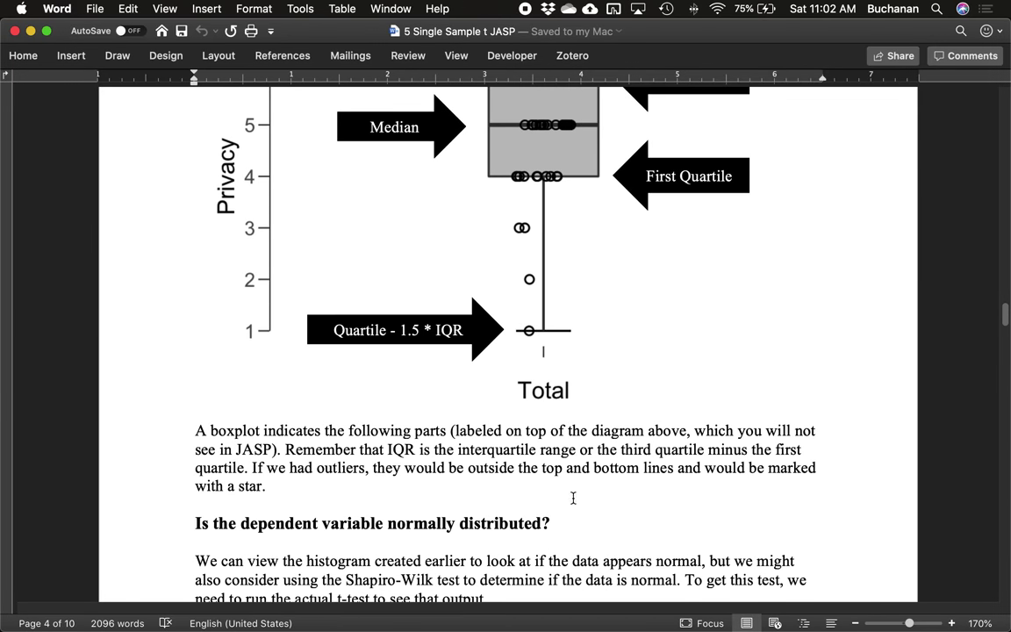
scroll(573, 497, down, 3)
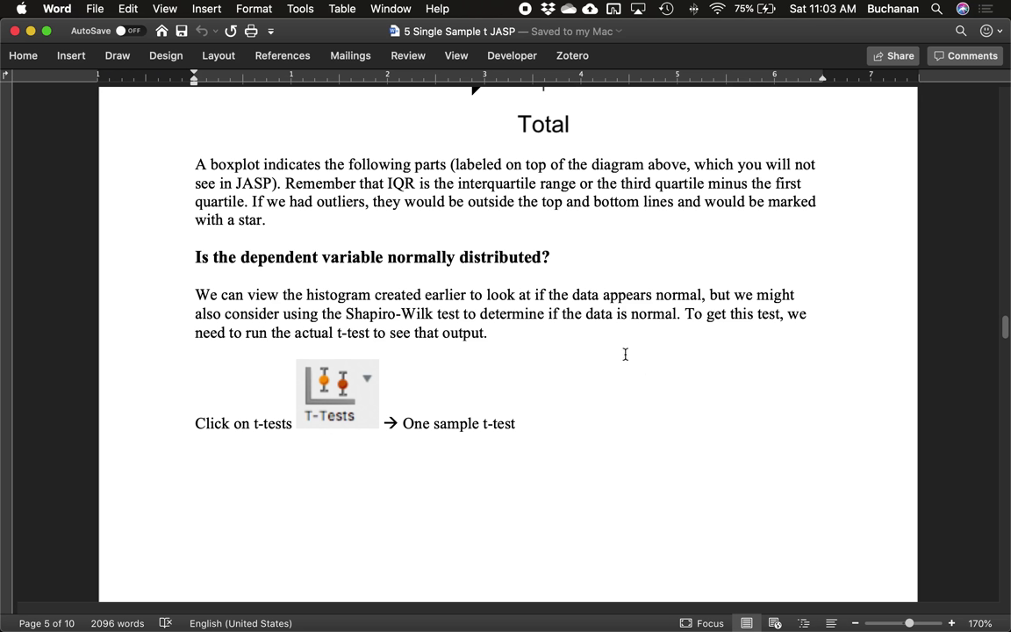
scroll(625, 354, down, 3)
scroll(626, 355, down, 1)
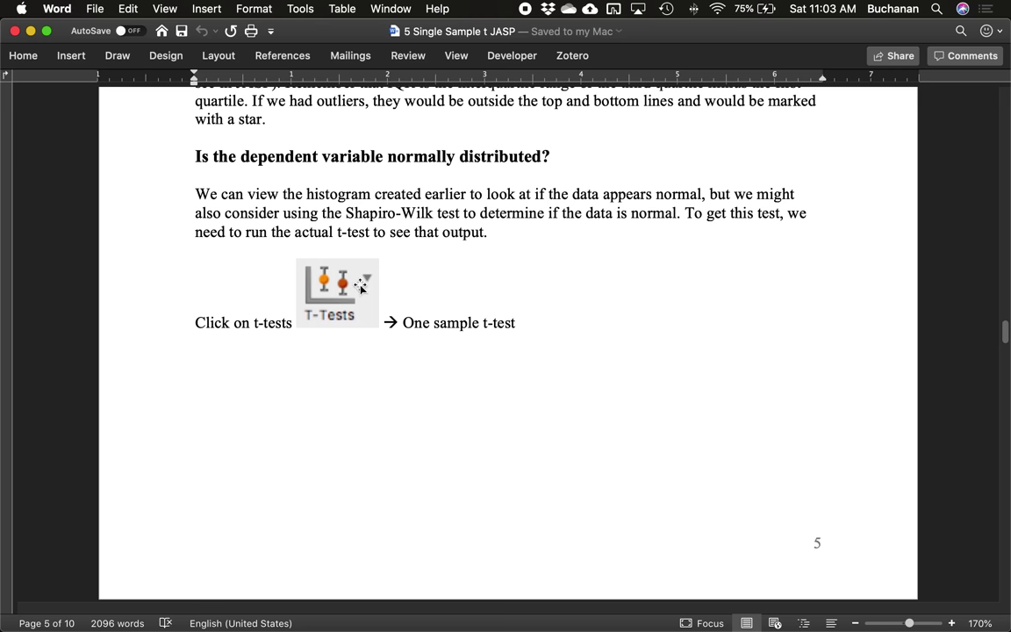
scroll(526, 344, down, 15)
scroll(554, 344, down, 4)
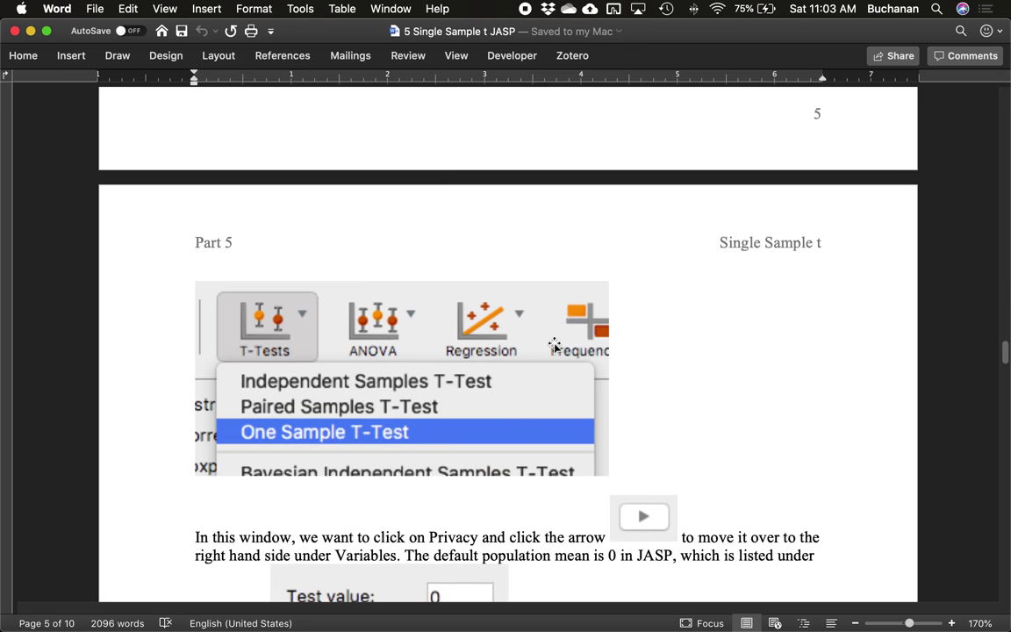
key(ctrl+Up)
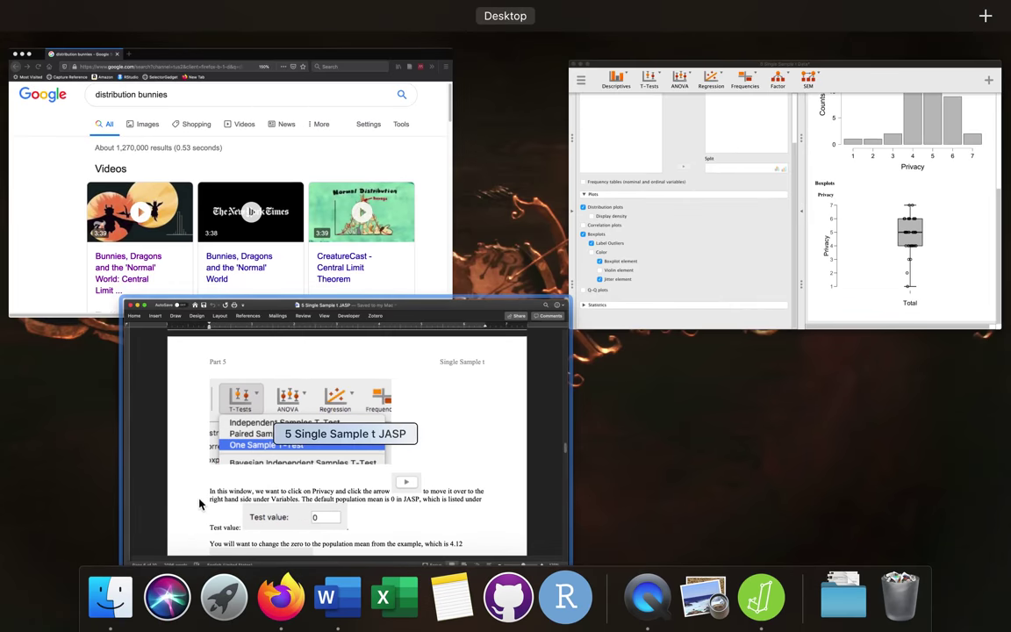
- Start a new One Sample T-Test analysis from JASP's T-Tests menu
click(806, 181)
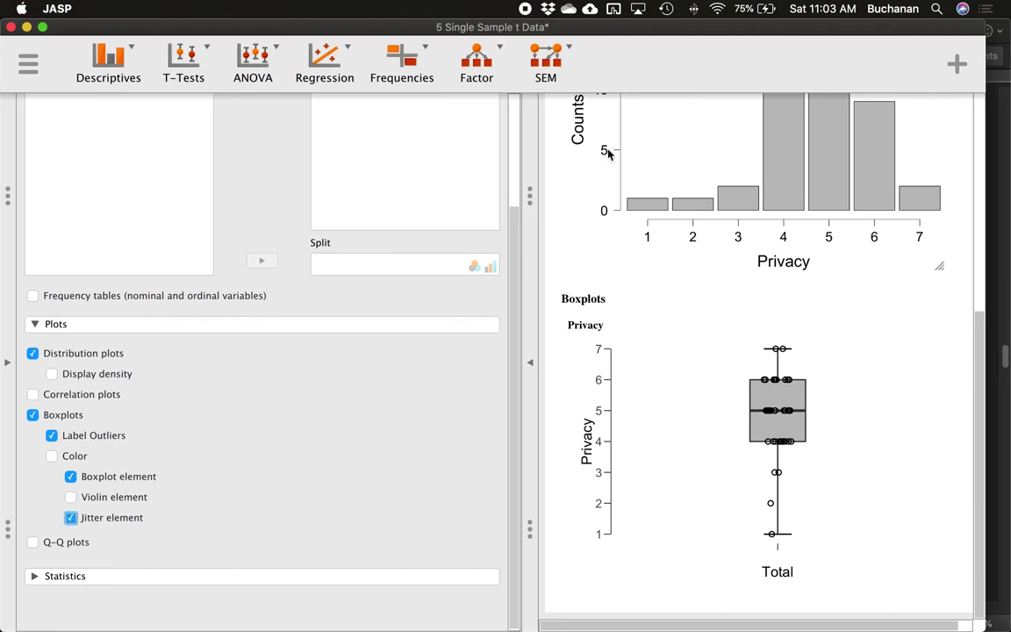
click(192, 72)
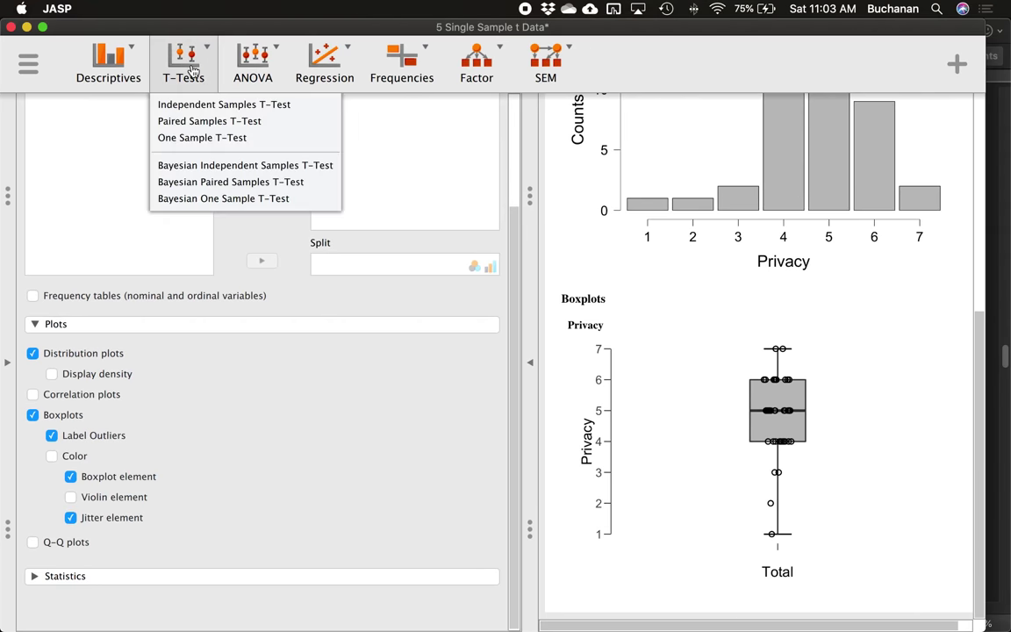
click(220, 137)
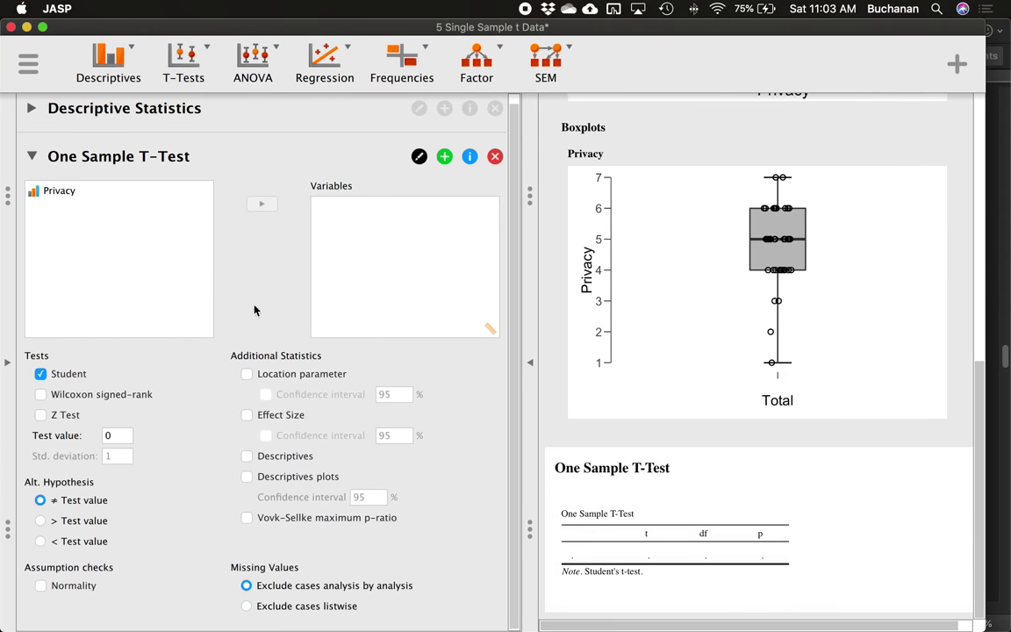
click(27, 109)
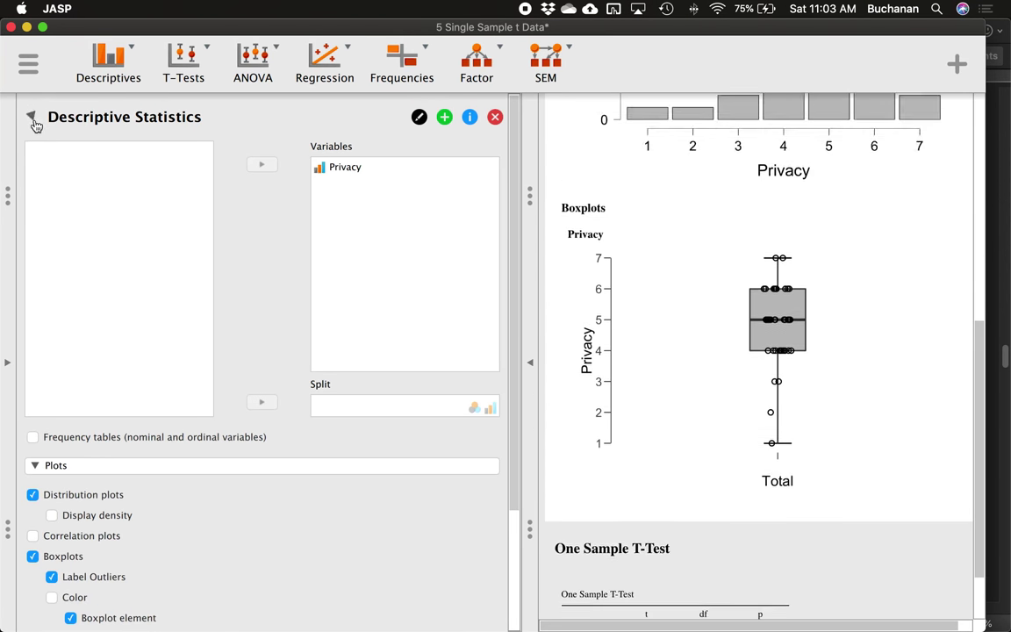
click(35, 114)
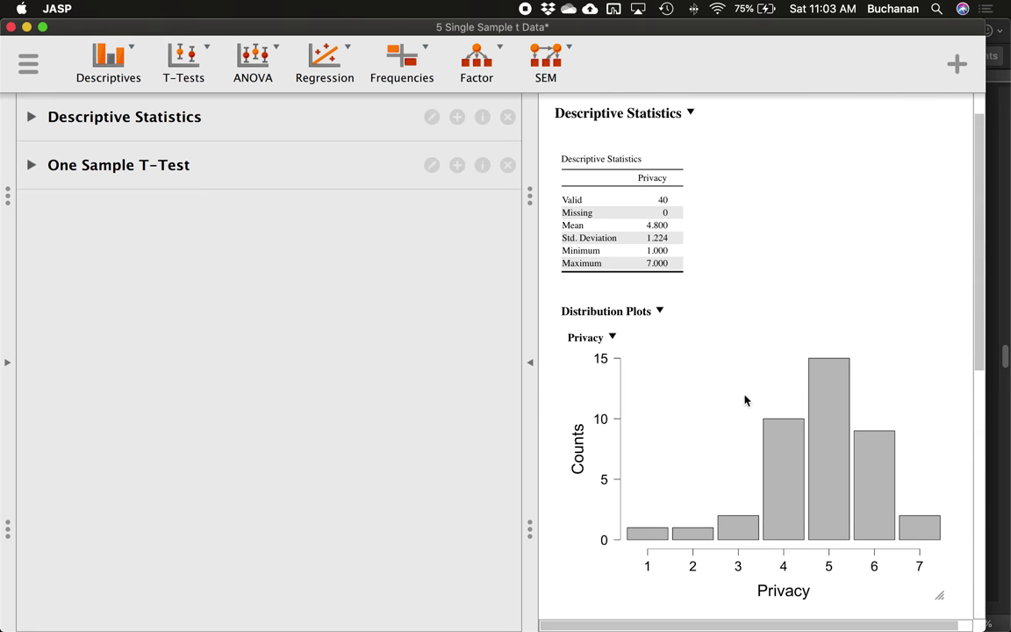
- Move Privacy into Variables, giving t = 24.81, df = 39, p < .001
scroll(810, 343, down, 8)
scroll(805, 349, up, 5)
click(734, 266)
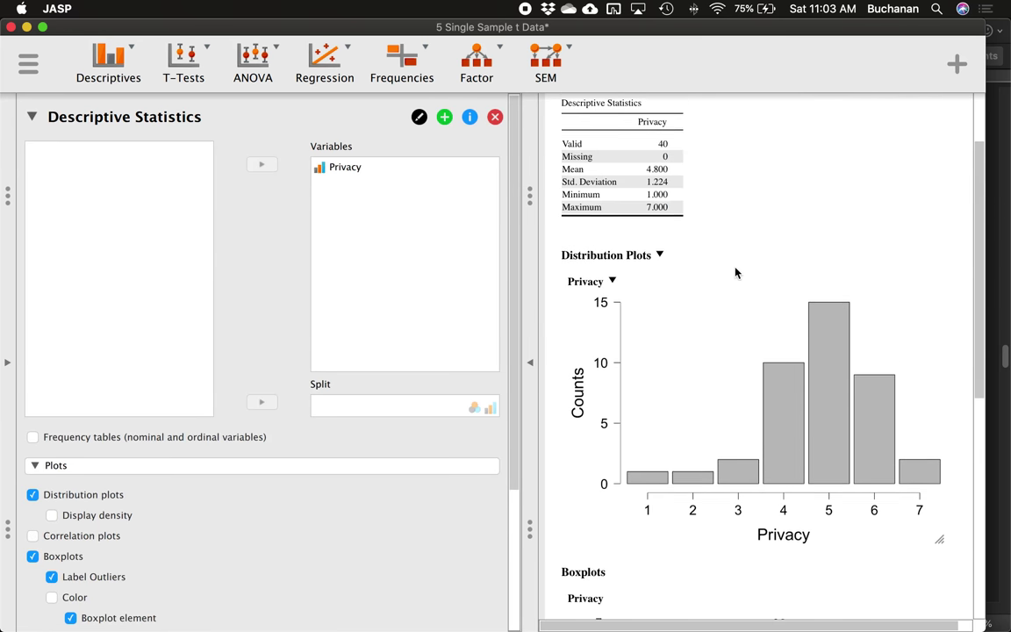
scroll(706, 285, down, 10)
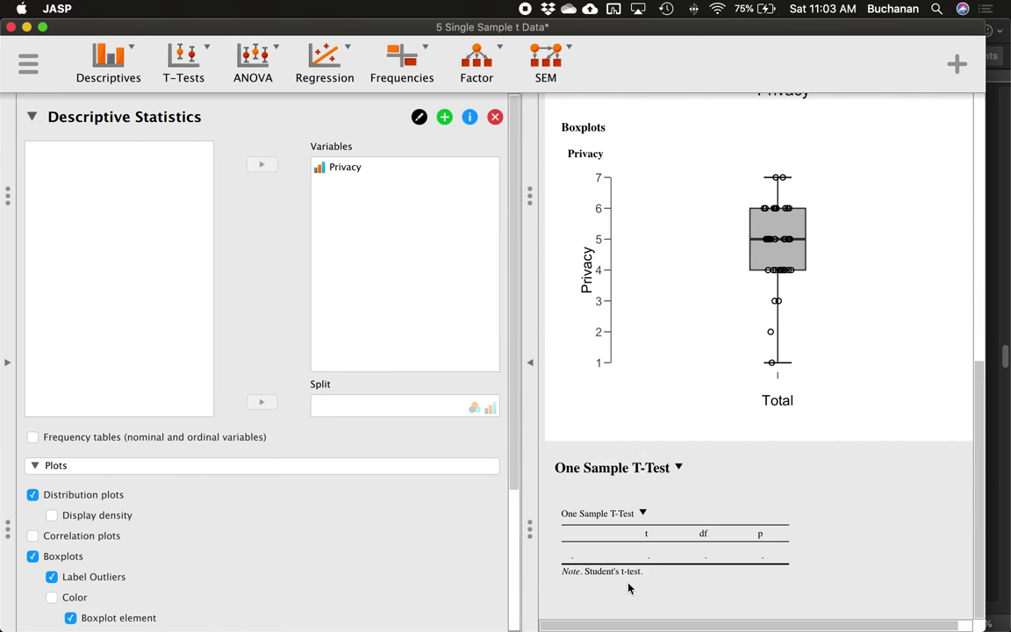
click(645, 540)
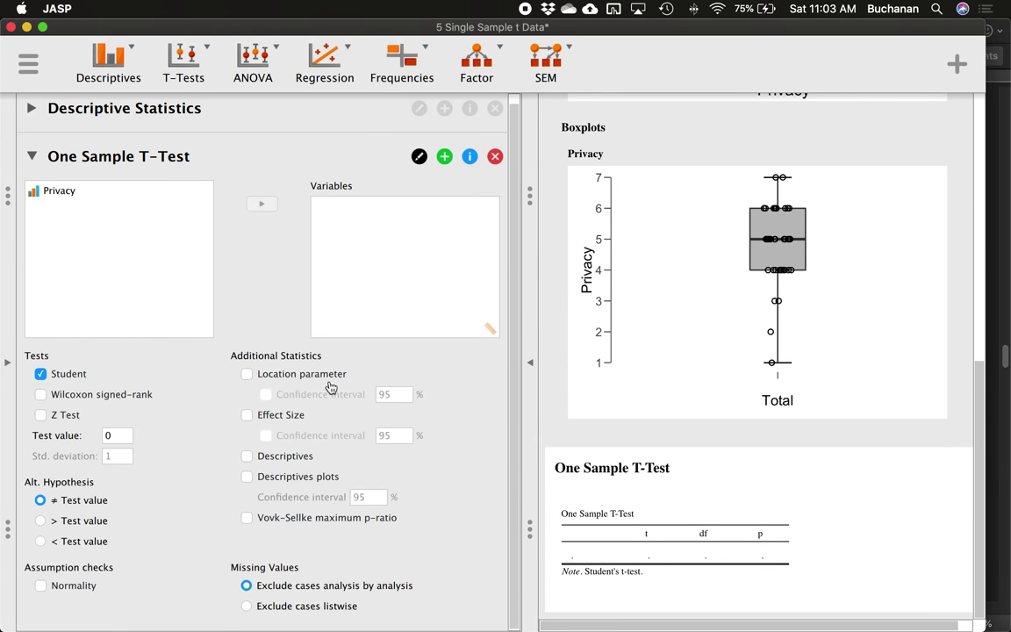
click(63, 192)
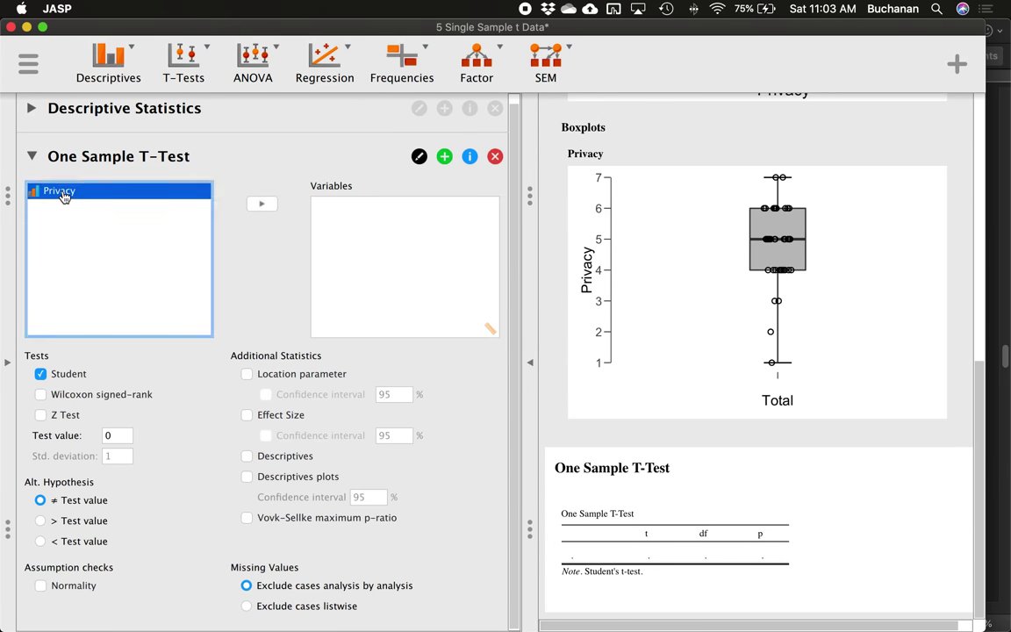
click(269, 210)
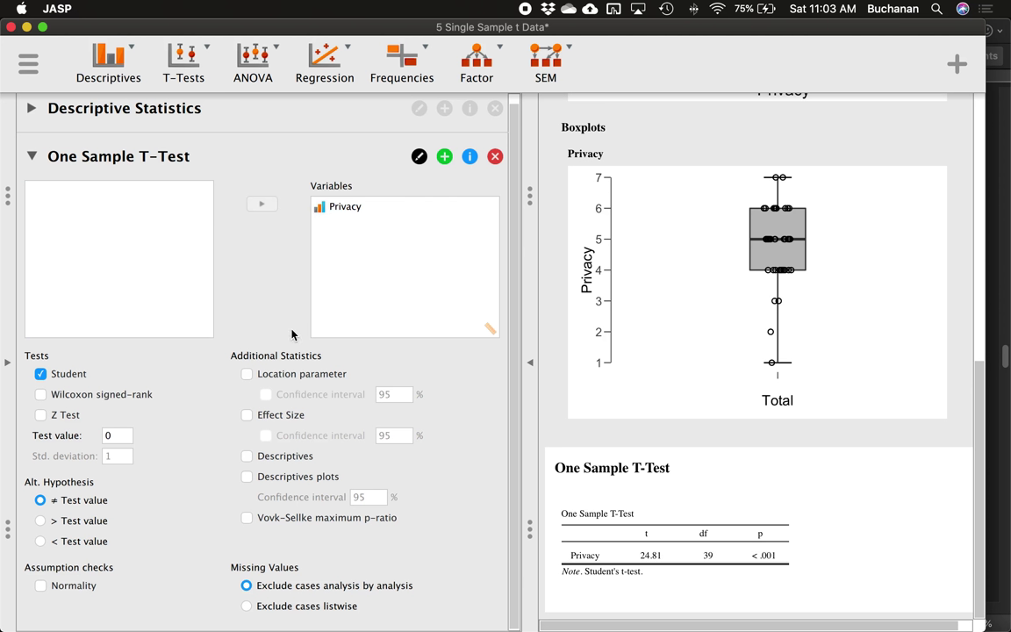
key(ctrl+Up)
- Scroll the Word guide down to the instructions for setting the test value to 4.12
click(474, 340)
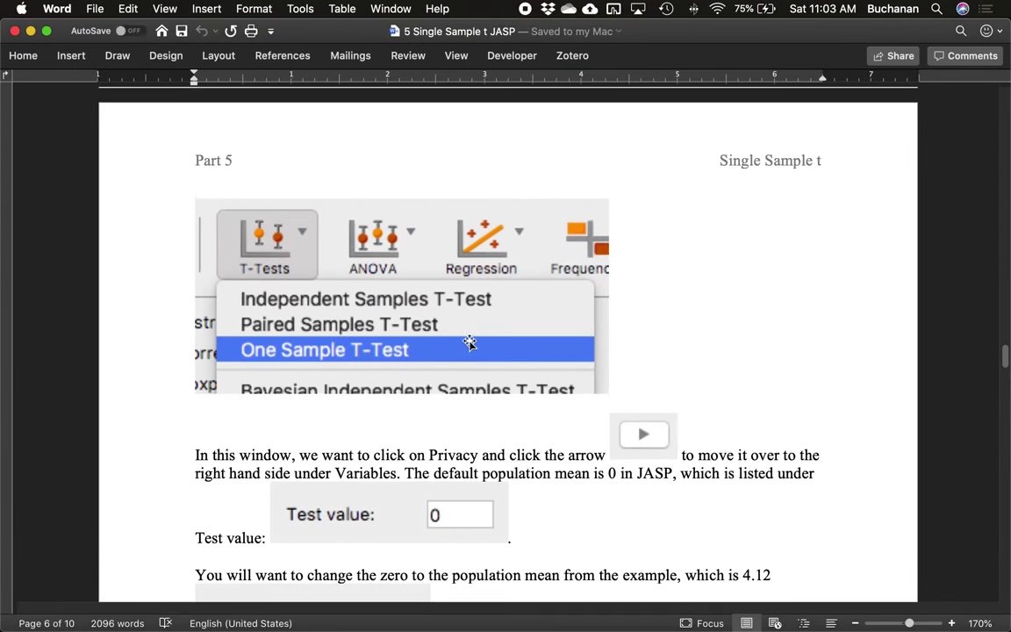
scroll(474, 341, down, 6)
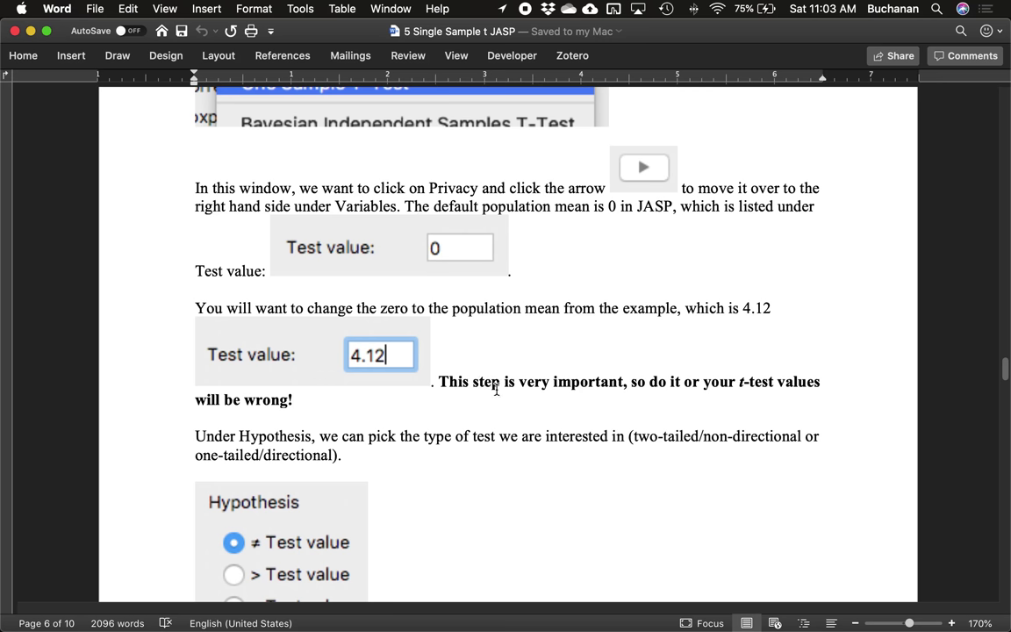
key(ctrl+Up)
- Change the Privacy t-test's test value from 0 to 4.12, giving t = 3.515, p = 0.001
click(605, 263)
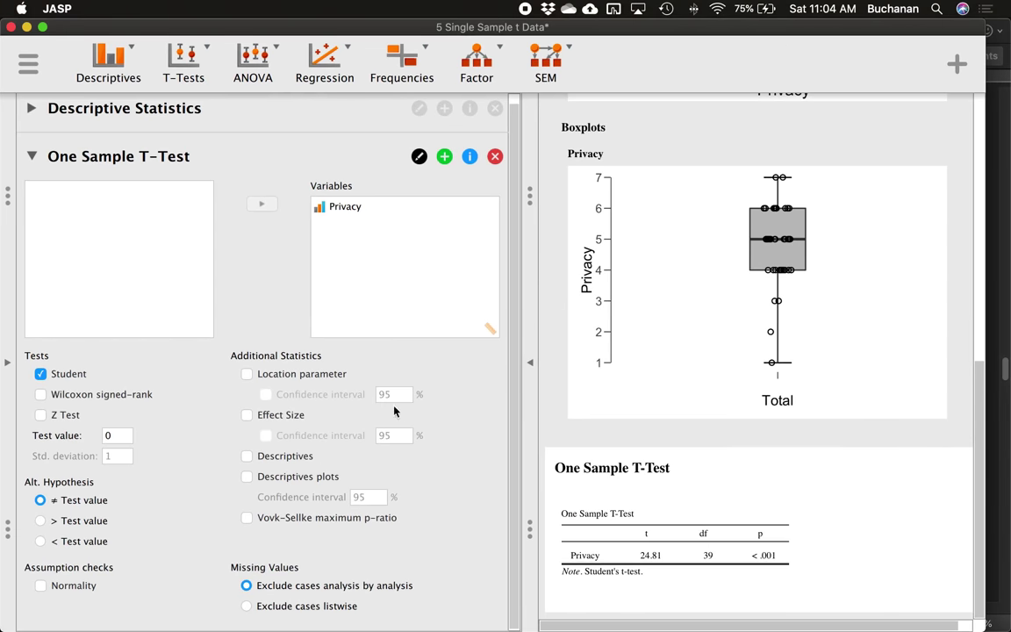
click(111, 434)
text(4.12)
click(169, 423)
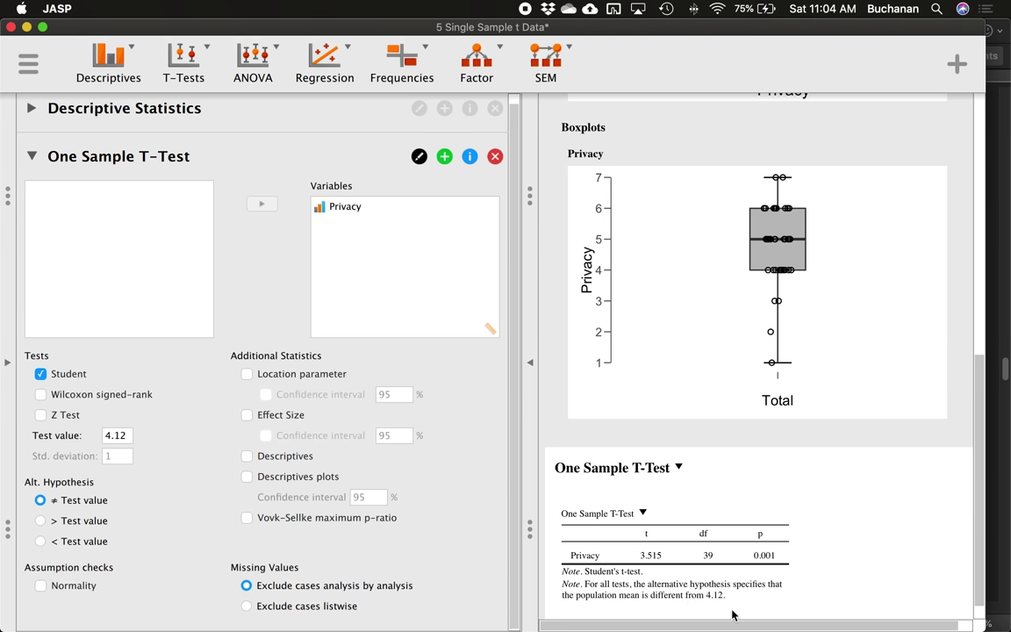
scroll(739, 551, down, 1)
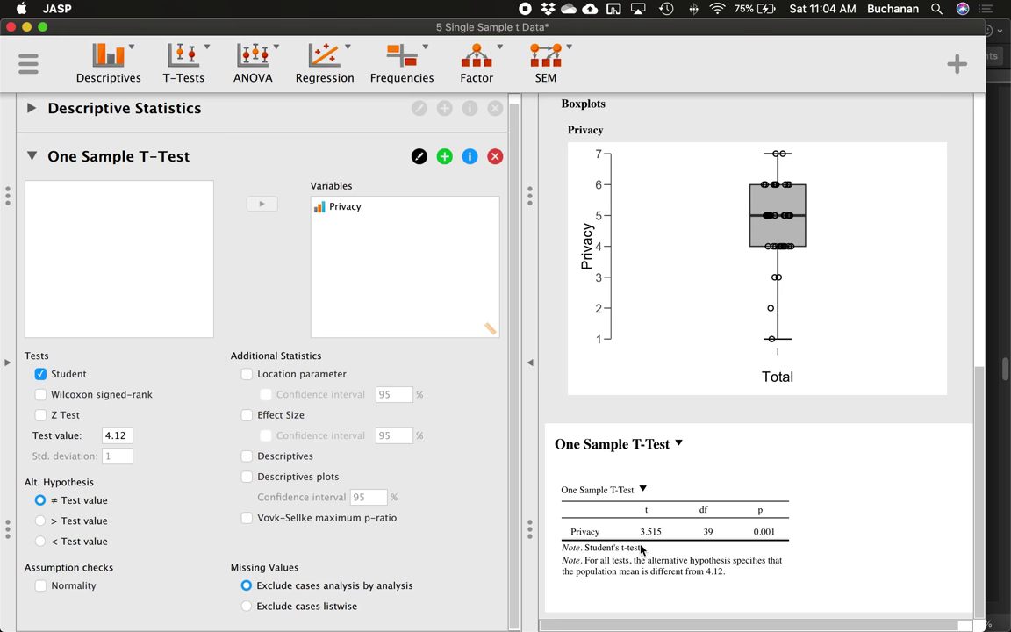
- Scroll the Word guide to the first One Sample T-Test table and Hypothesis explanation on page 6
key(ctrl+super+f)
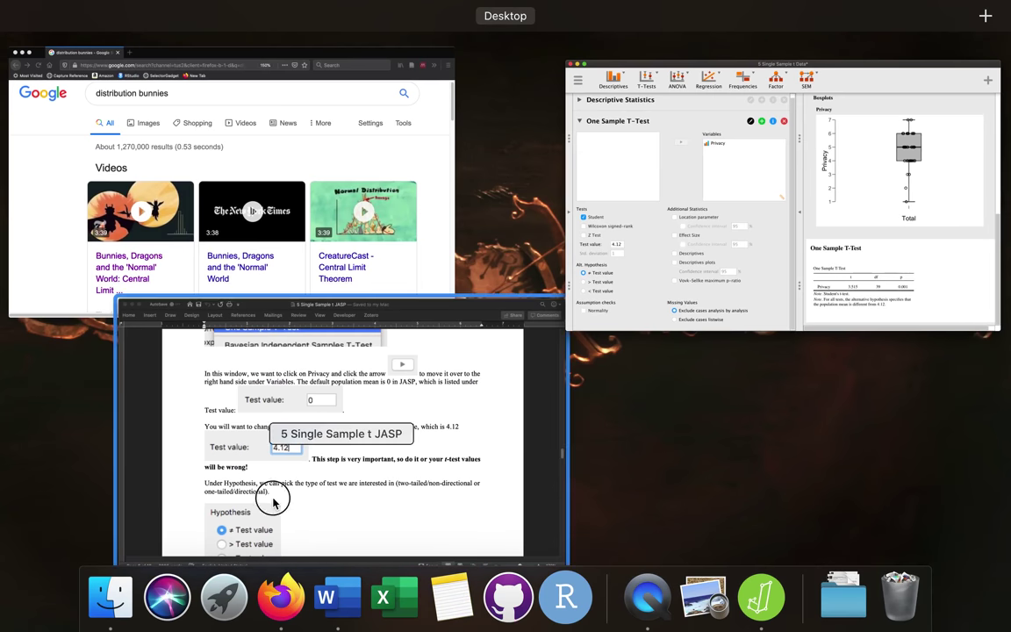
click(272, 434)
scroll(670, 421, down, 5)
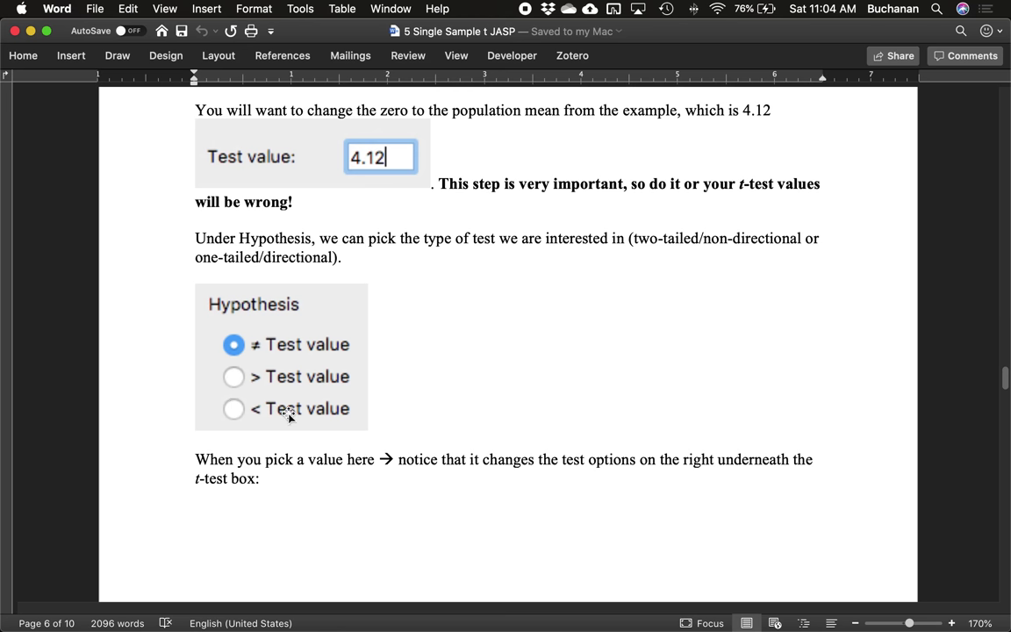
scroll(549, 358, down, 3)
scroll(548, 361, down, 4)
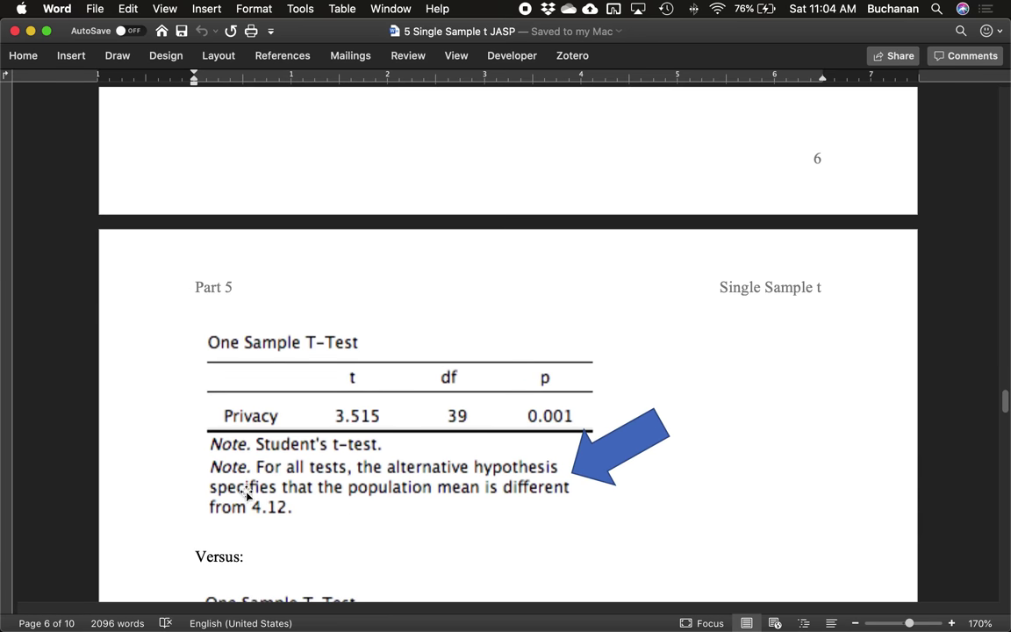
- Scroll JASP's results to the Privacy t-test table showing t = 3.515, df 39, p = 0.001
key(ctrl+Up)
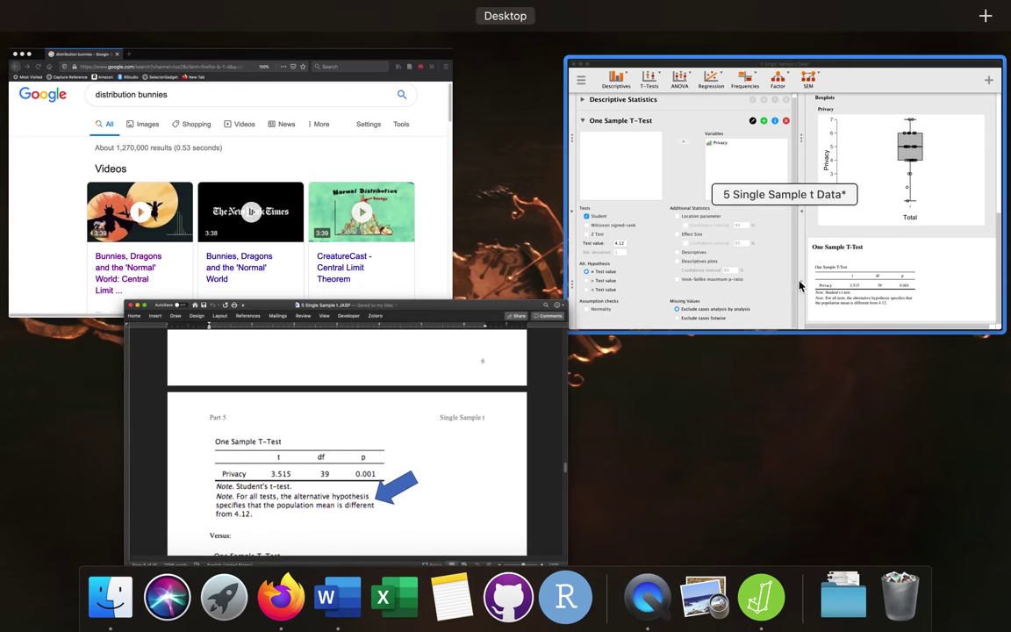
click(803, 276)
scroll(640, 585, up, 1)
scroll(614, 585, down, 1)
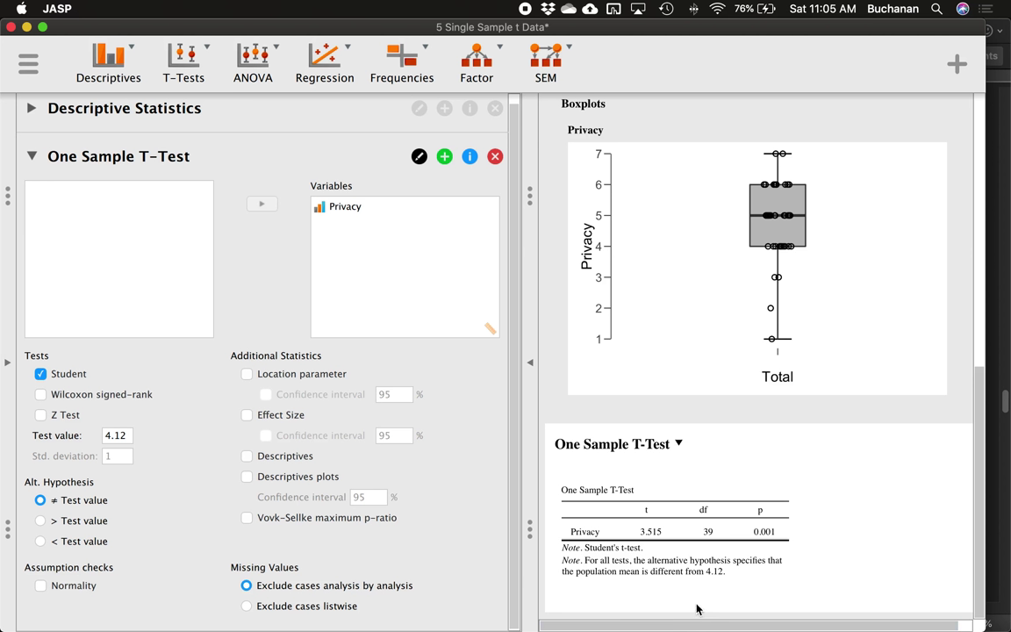
key(ctrl+Up)
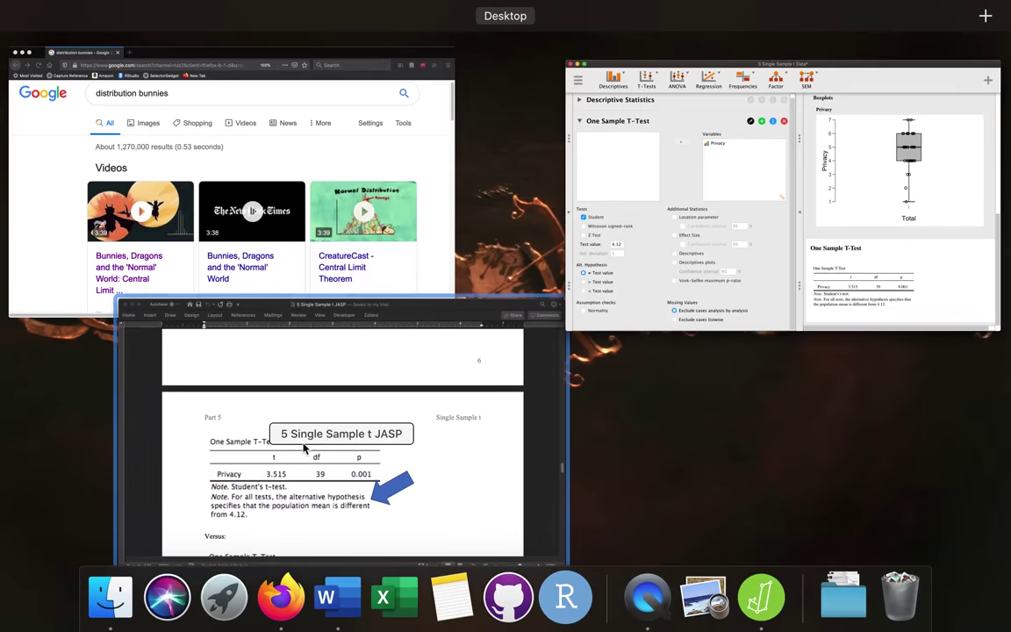
- Scroll the Word guide down to the Assumption Checks section with its Shapiro-Wilk table
click(315, 445)
scroll(423, 443, down, 6)
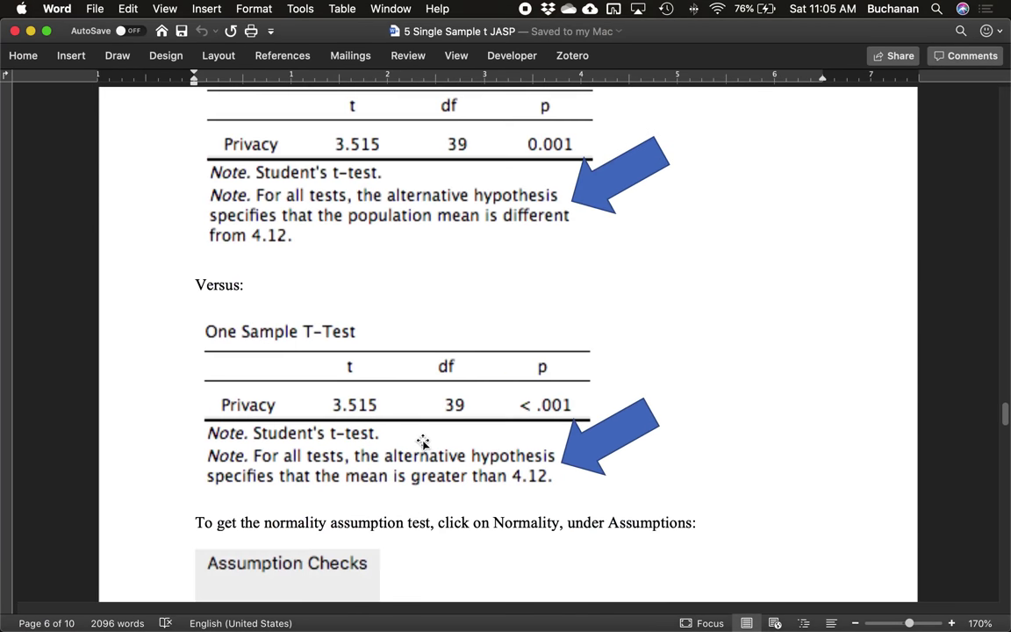
scroll(423, 443, down, 5)
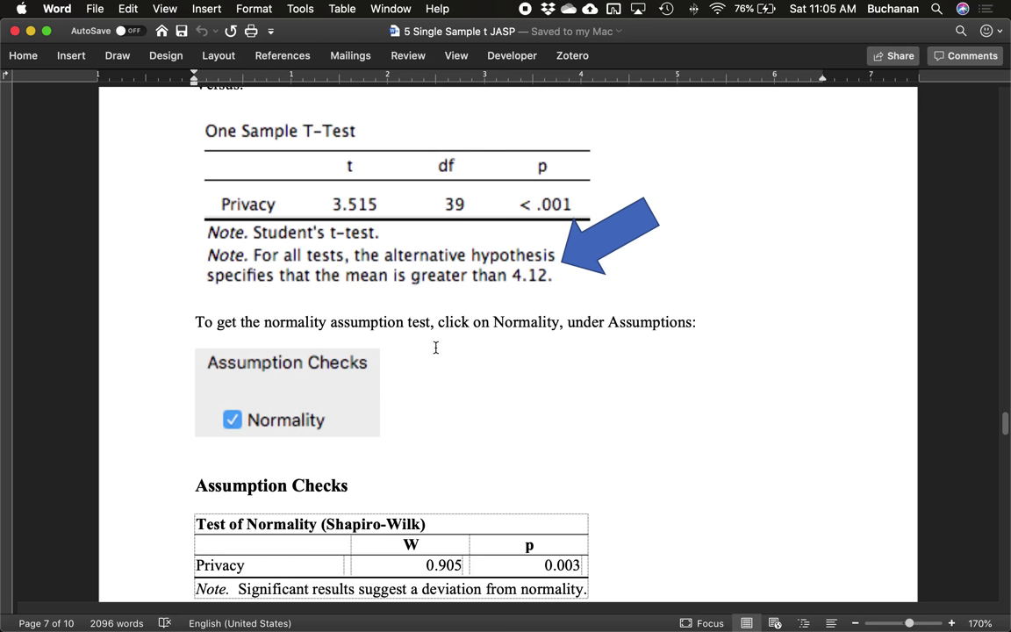
scroll(300, 413, down, 3)
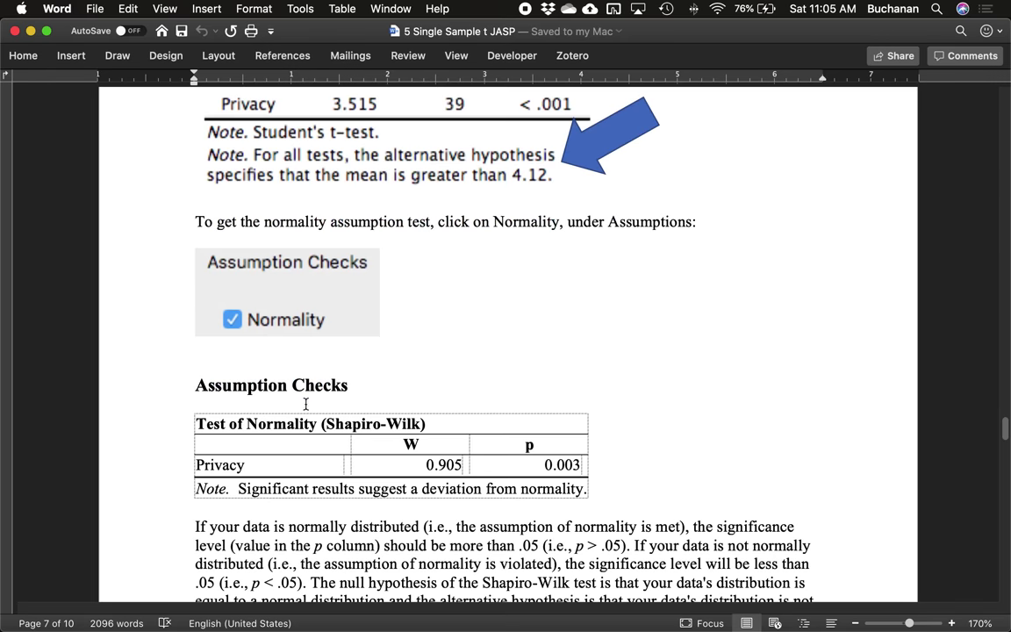
scroll(303, 398, down, 4)
scroll(303, 398, up, 1)
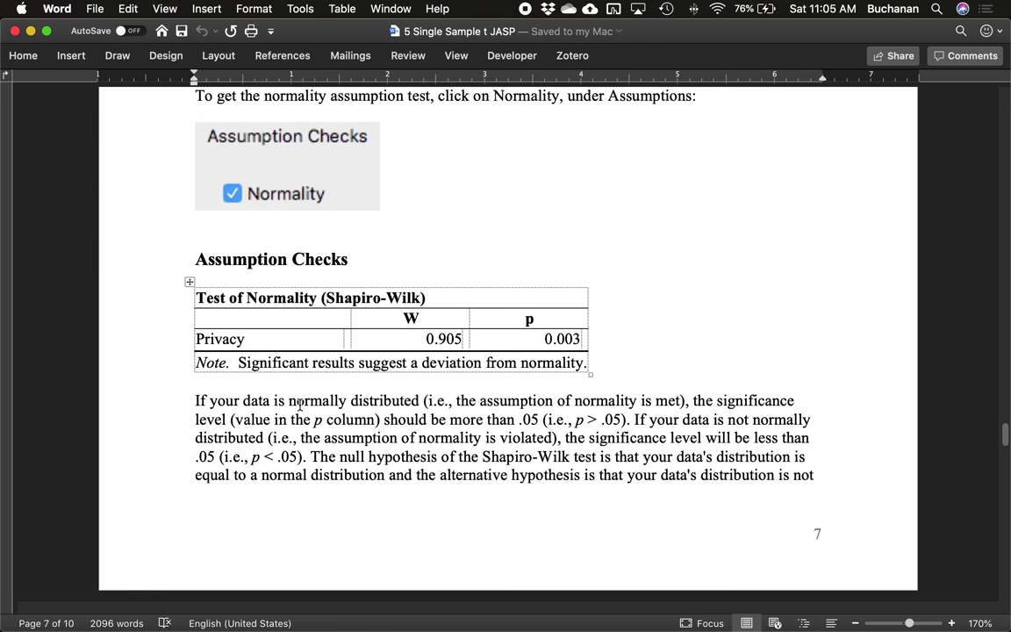
key(ctrl+Up)
- Tick Normality under Assumption checks to add a Shapiro-Wilk test (W = 0.905, p = 0.003)
click(665, 255)
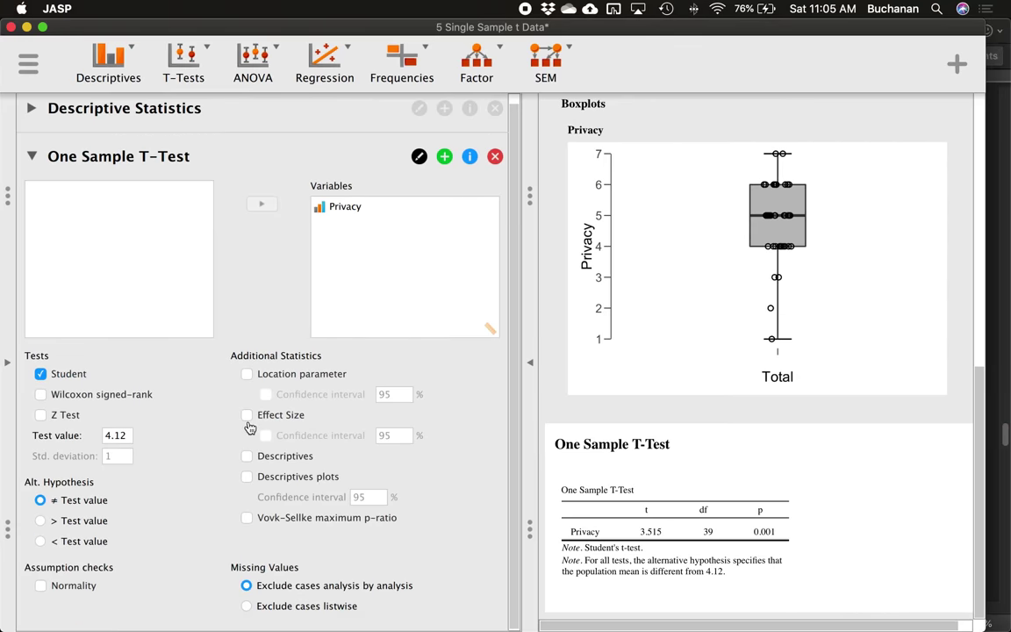
click(39, 499)
click(41, 585)
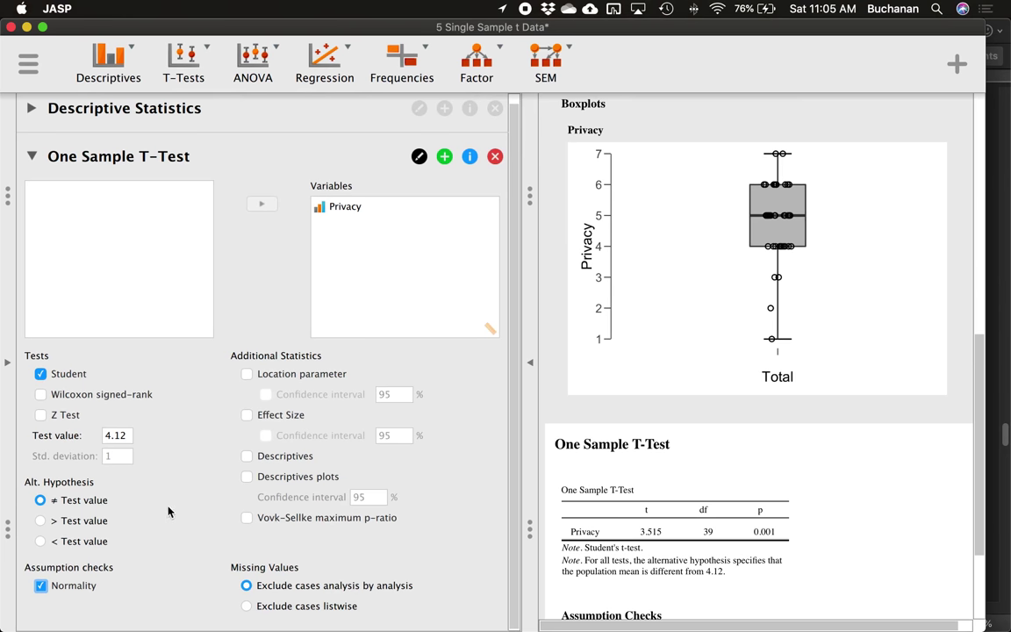
scroll(680, 408, down, 3)
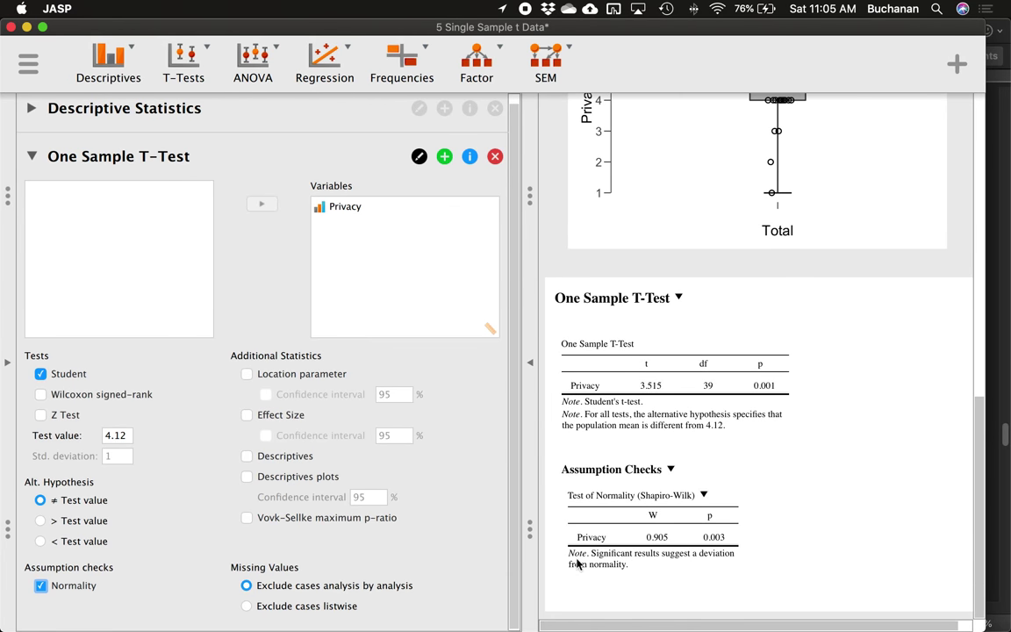
key(ctrl+Up)
- Read through the normality explanation and 'The t-test and effect size' section to the Cohen's d 0.556 table
click(178, 517)
scroll(201, 352, down, 3)
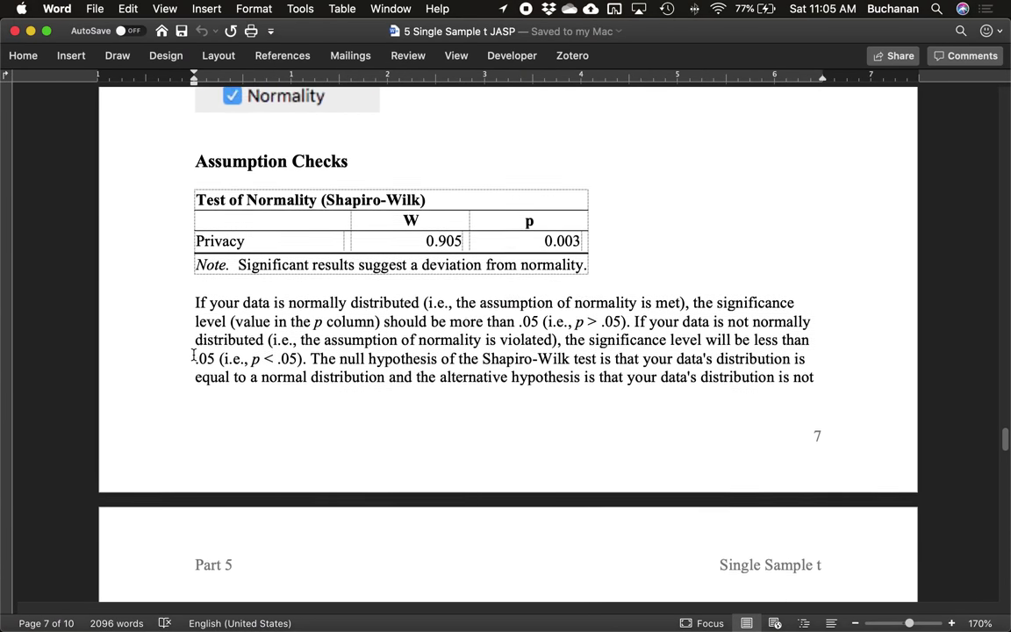
scroll(193, 355, down, 2)
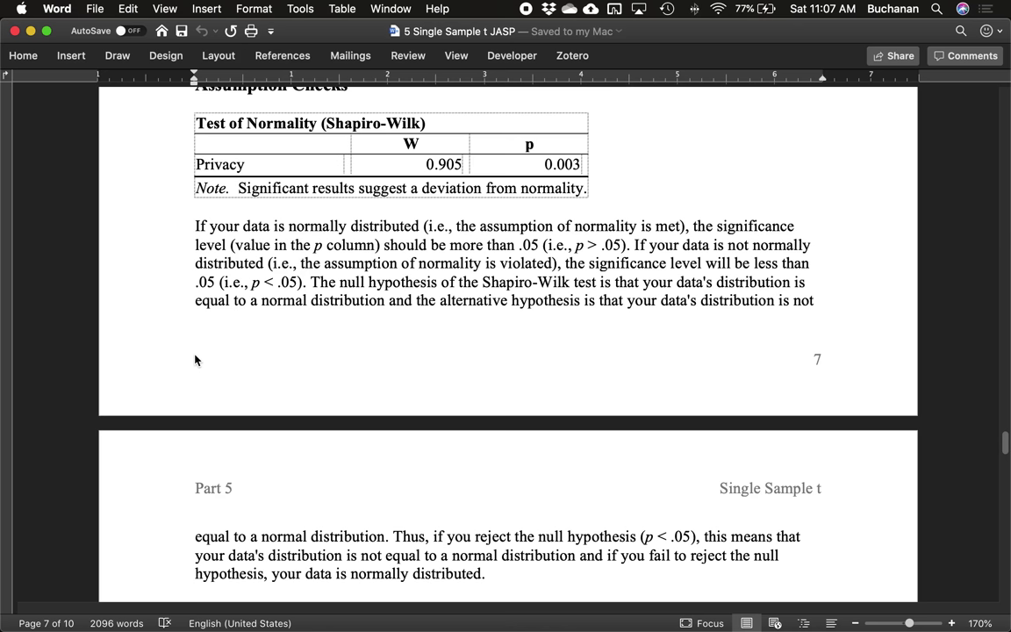
scroll(195, 360, up, 1)
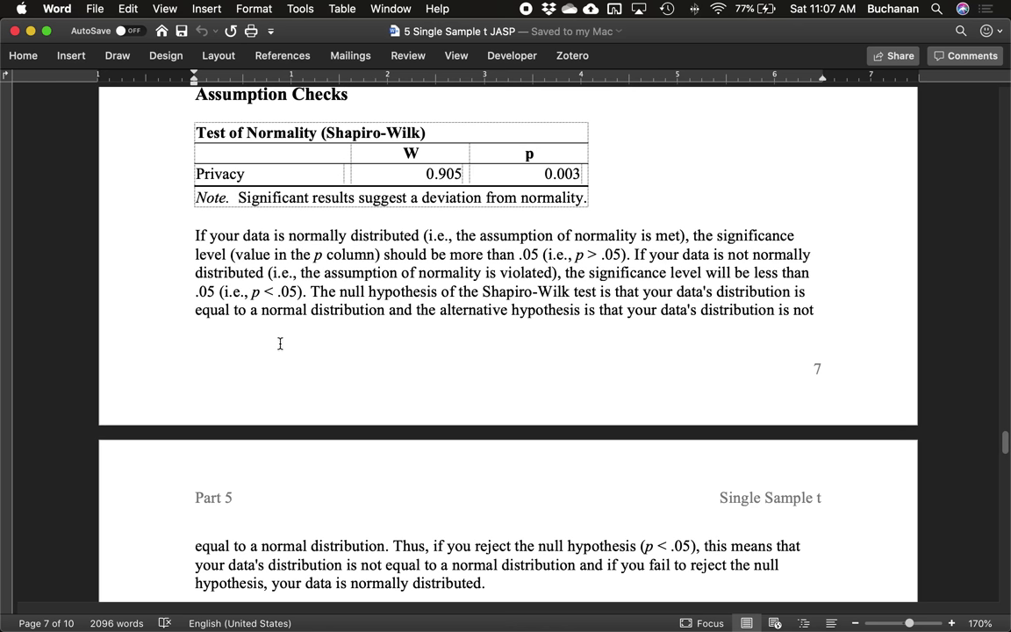
scroll(280, 351, down, 3)
scroll(279, 349, down, 10)
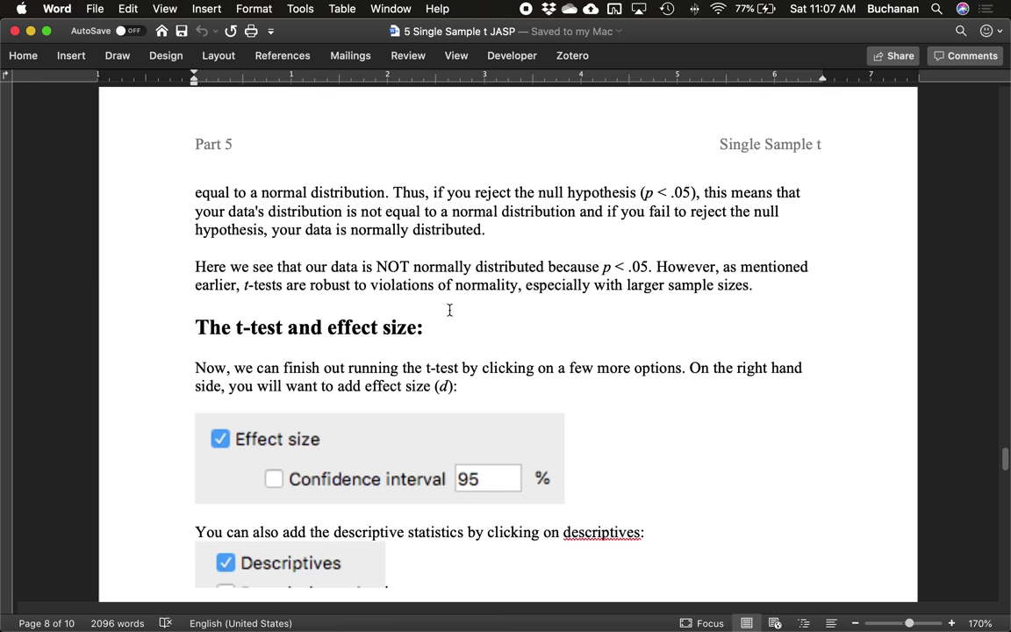
scroll(450, 309, up, 20)
scroll(452, 427, down, 3)
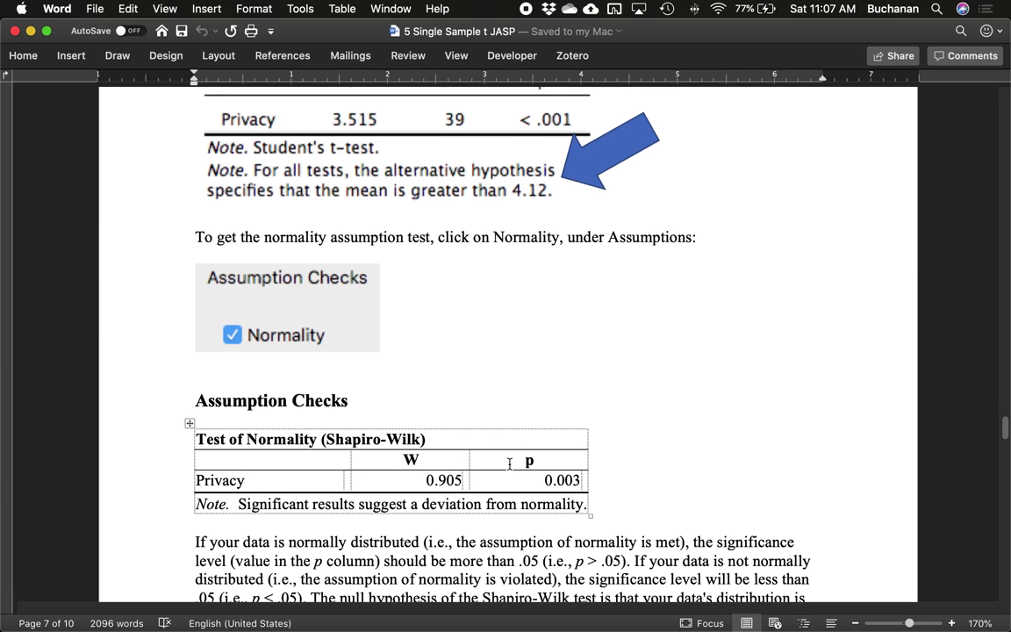
scroll(463, 434, down, 18)
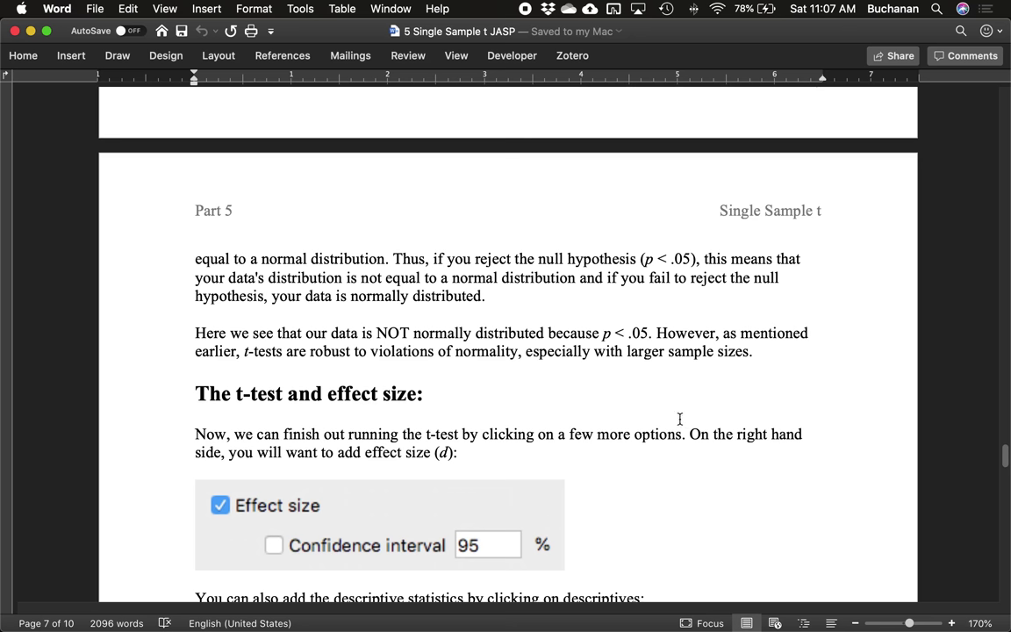
scroll(671, 407, down, 2)
scroll(669, 403, down, 10)
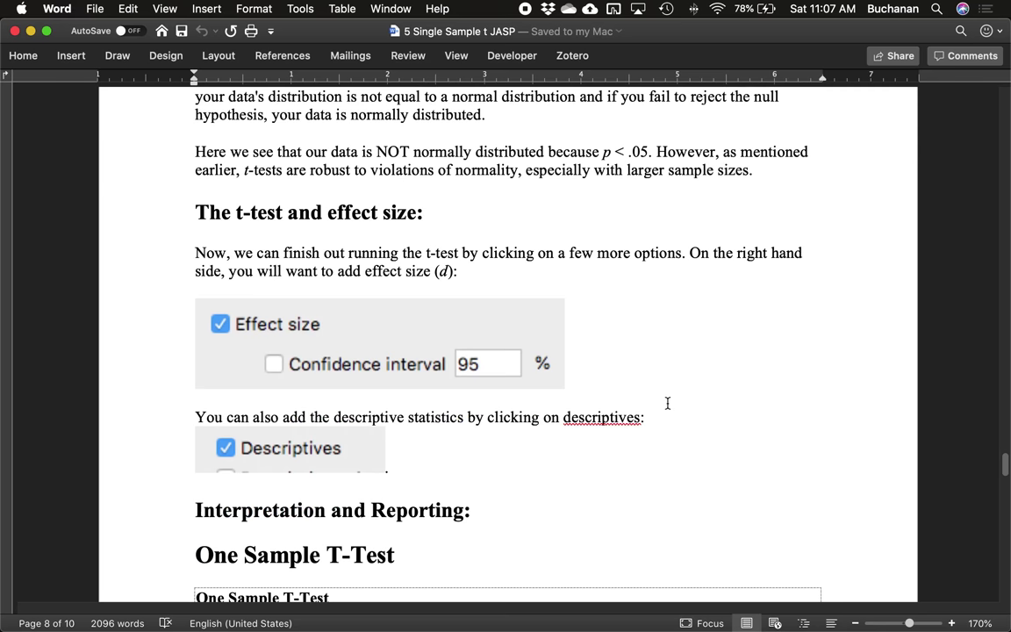
scroll(665, 403, down, 2)
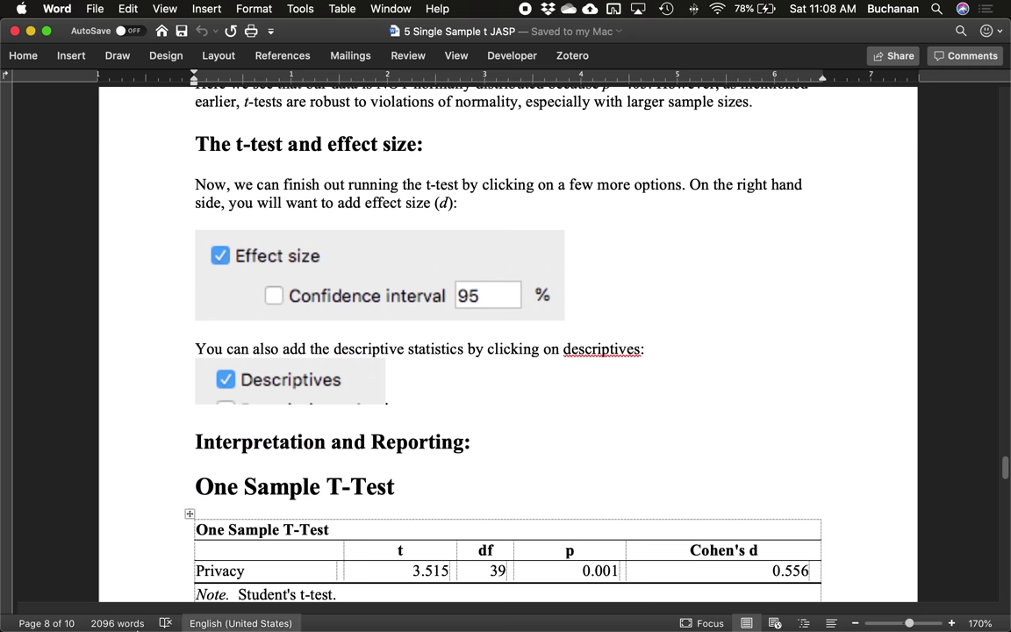
key(ctrl+Up)
- Add the mean difference, its 95% confidence interval and Cohen's d to the Privacy t-test
click(739, 268)
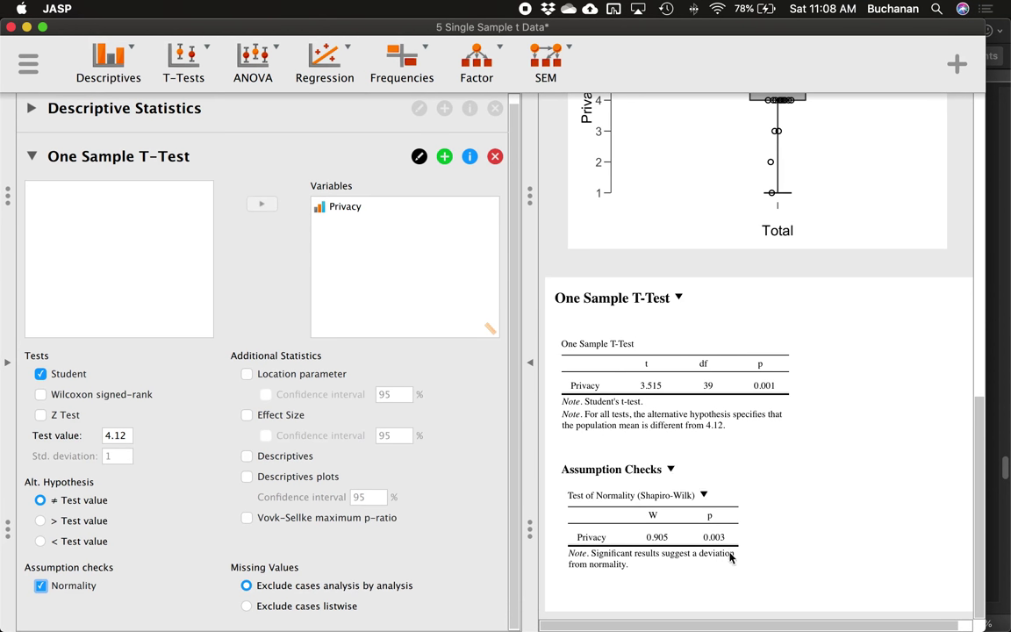
scroll(702, 481, up, 10)
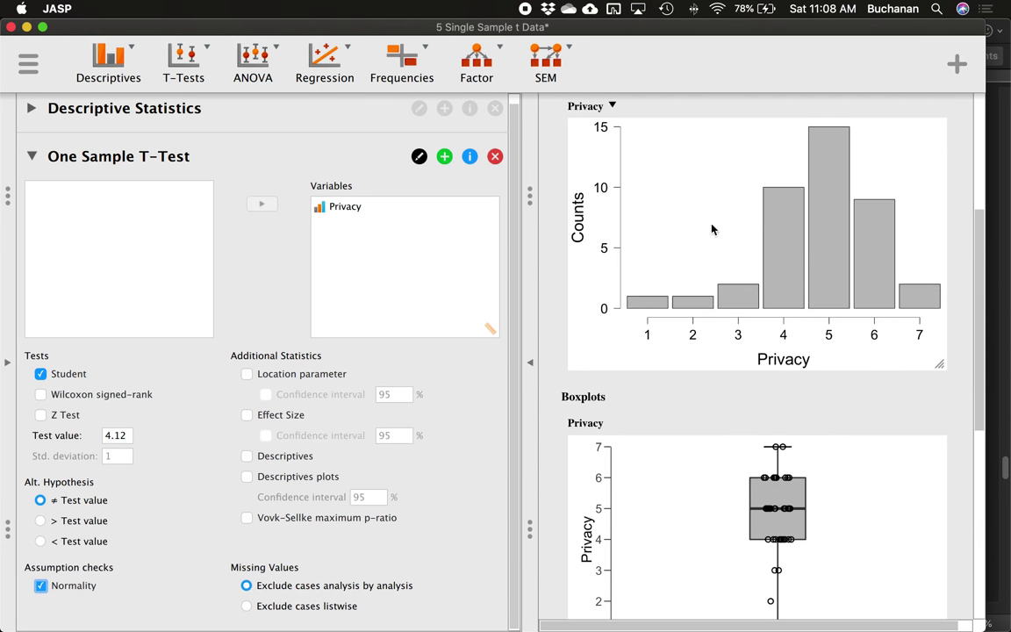
scroll(649, 281, down, 10)
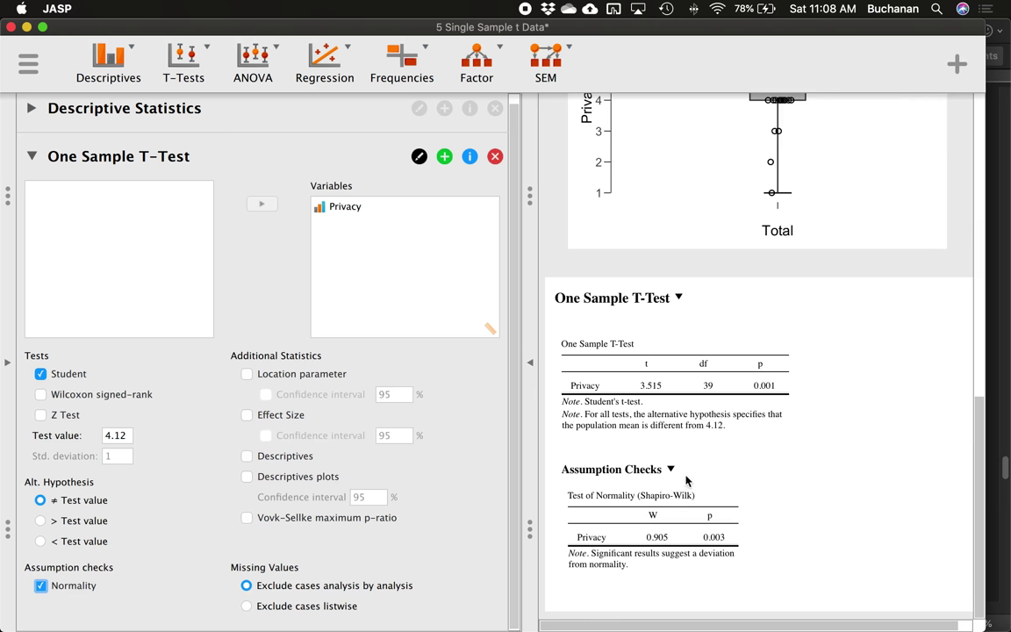
click(303, 375)
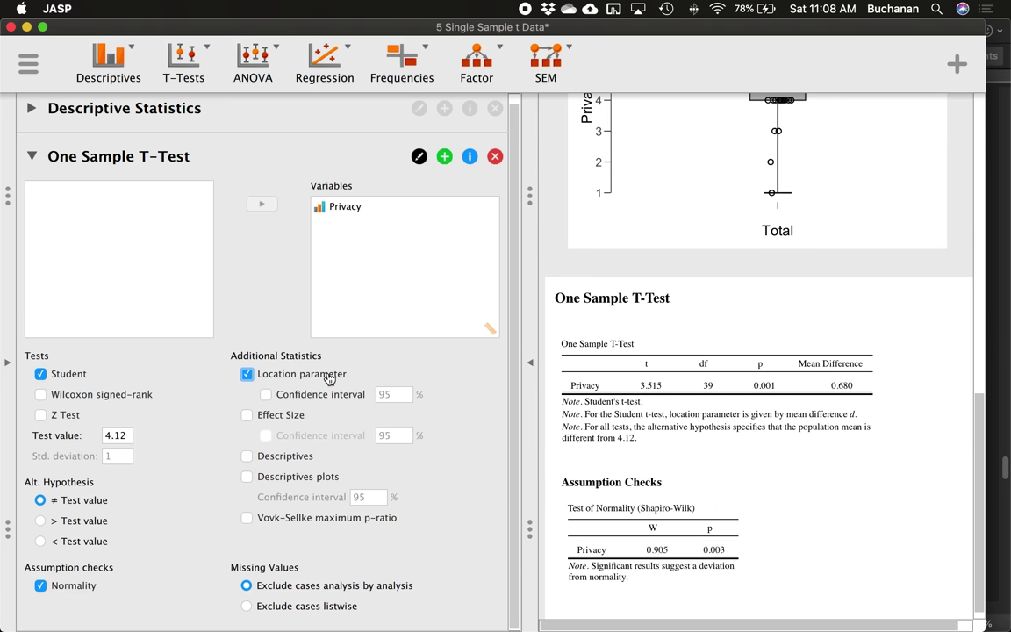
click(323, 395)
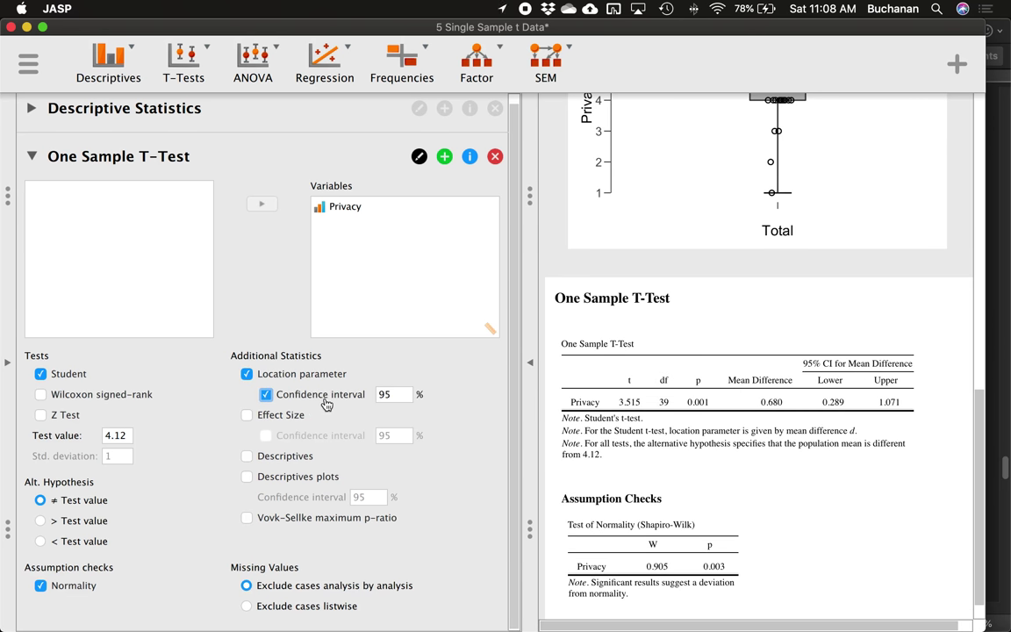
click(247, 415)
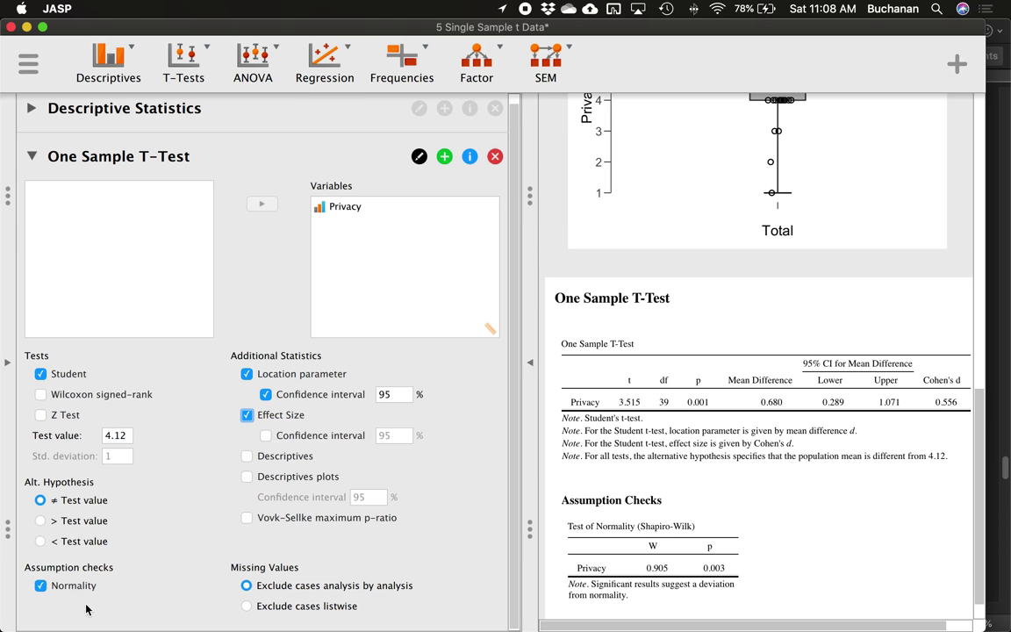
key(ctrl+Up)
- Check the guide's matching table, then add descriptive statistics to the t-test output
click(318, 491)
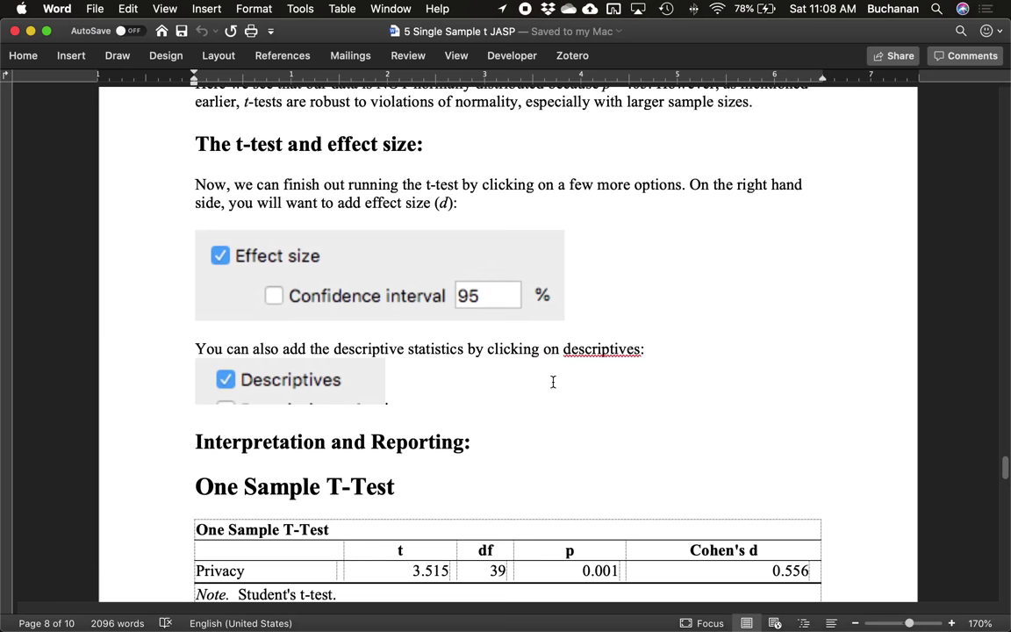
scroll(553, 382, down, 2)
scroll(553, 382, up, 3)
key(ctrl+Up)
click(667, 249)
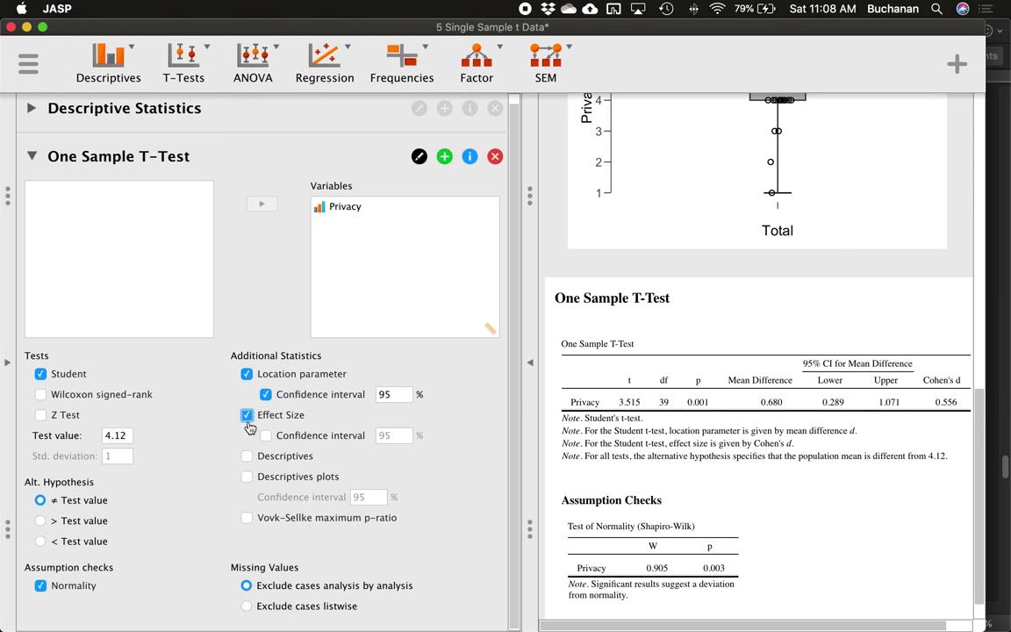
click(247, 456)
key(ctrl+Up)
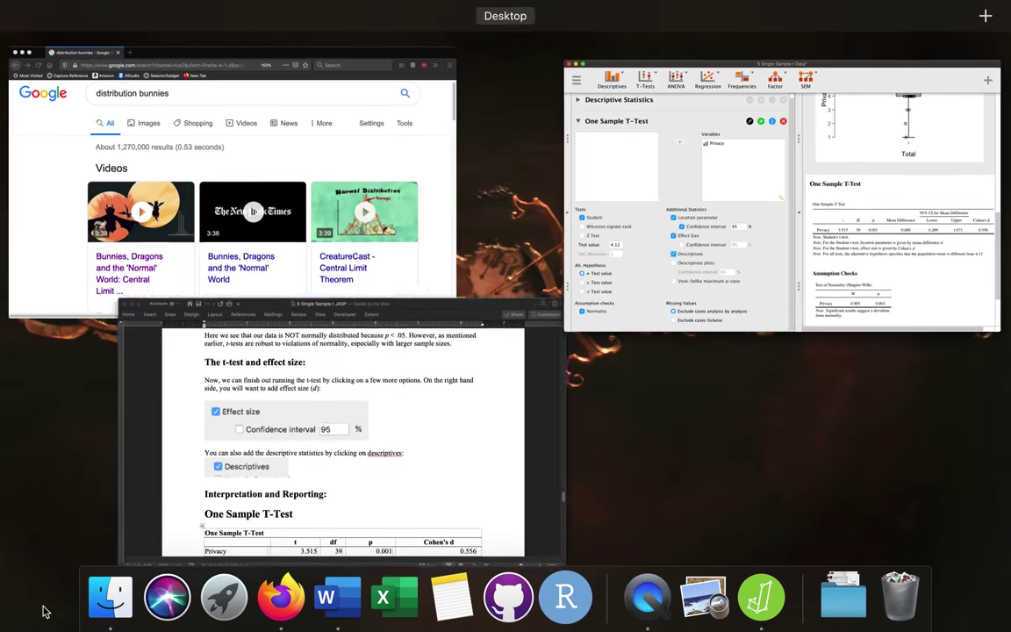
- Scroll further down the Word guide's reporting section
click(455, 448)
scroll(627, 366, down, 5)
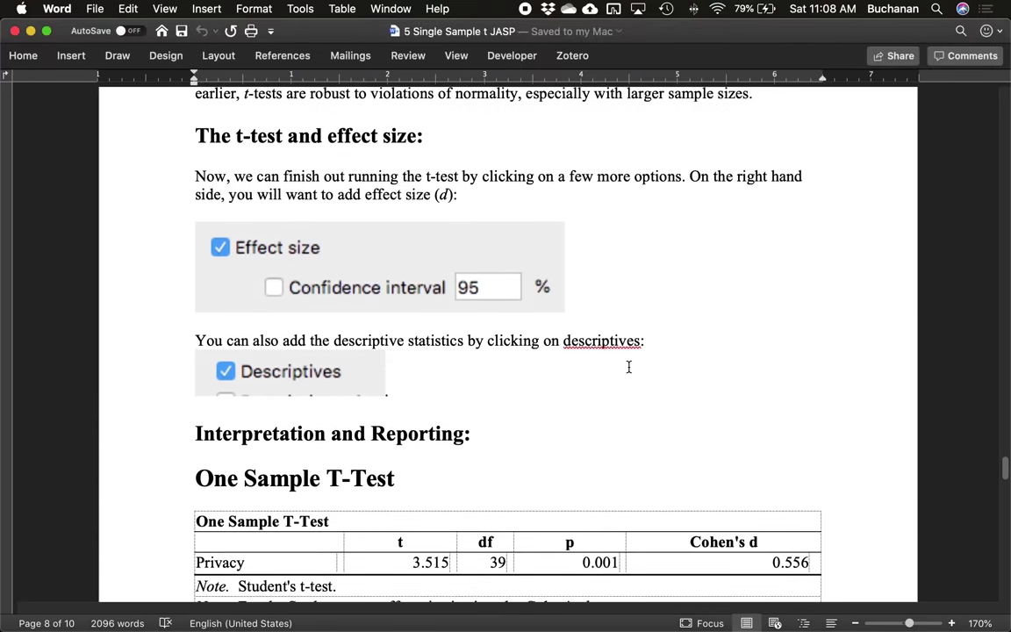
scroll(629, 367, down, 3)
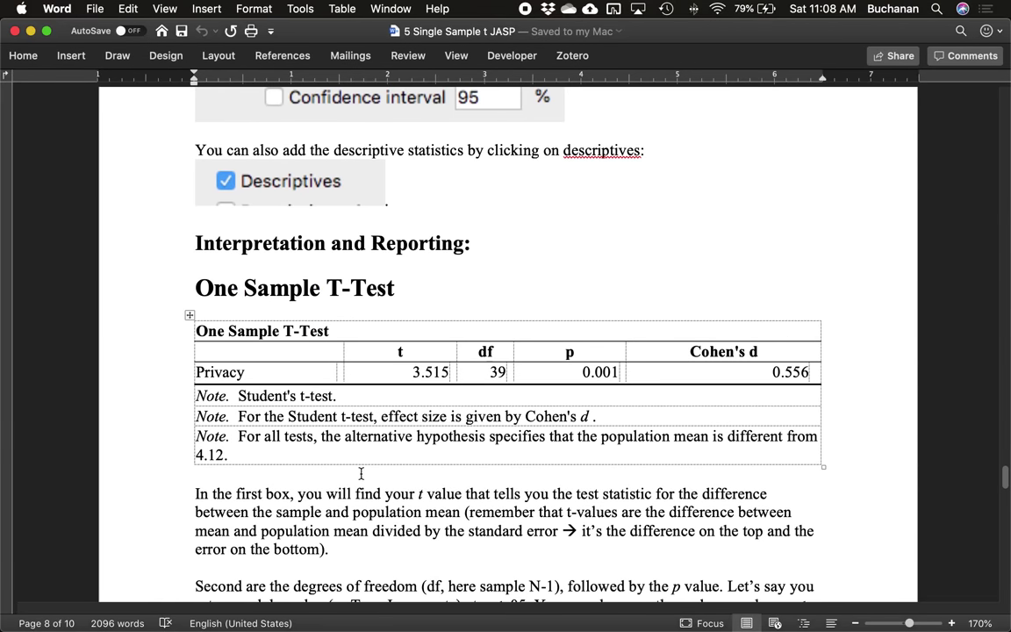
scroll(360, 474, down, 2)
scroll(359, 474, down, 6)
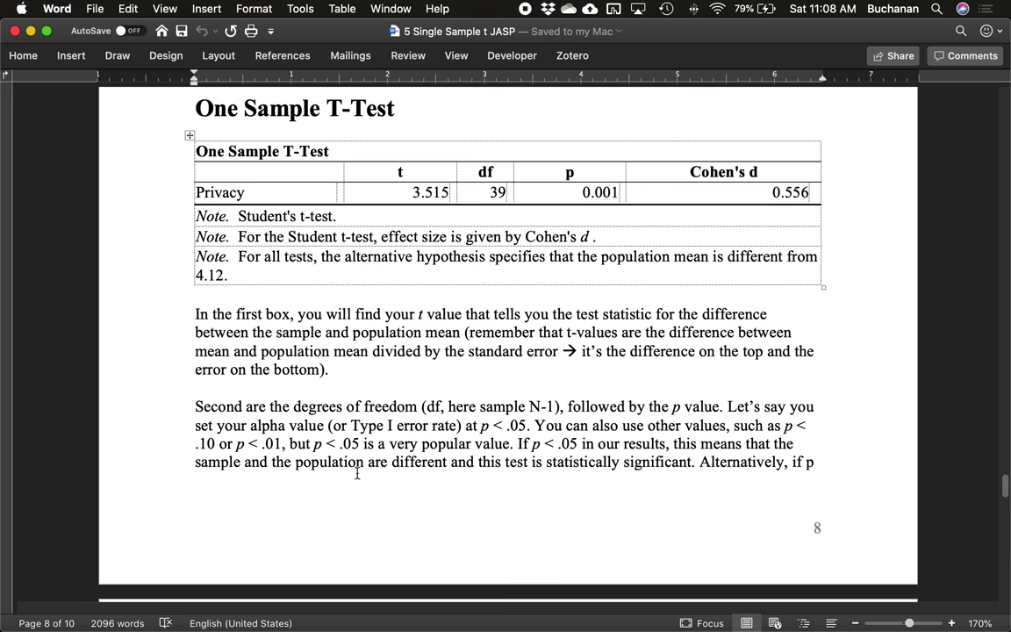
key(ctrl+Up)
- Tick Descriptives plots to chart Privacy's mean and confidence interval against the 4.12 test value
click(764, 250)
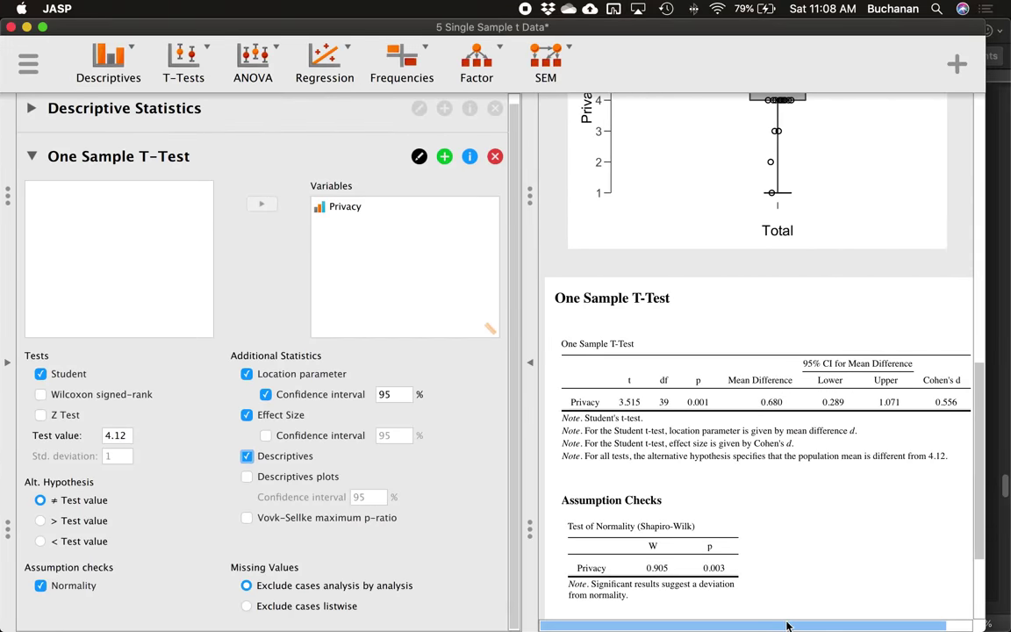
scroll(910, 619, right, 2)
scroll(877, 615, down, 5)
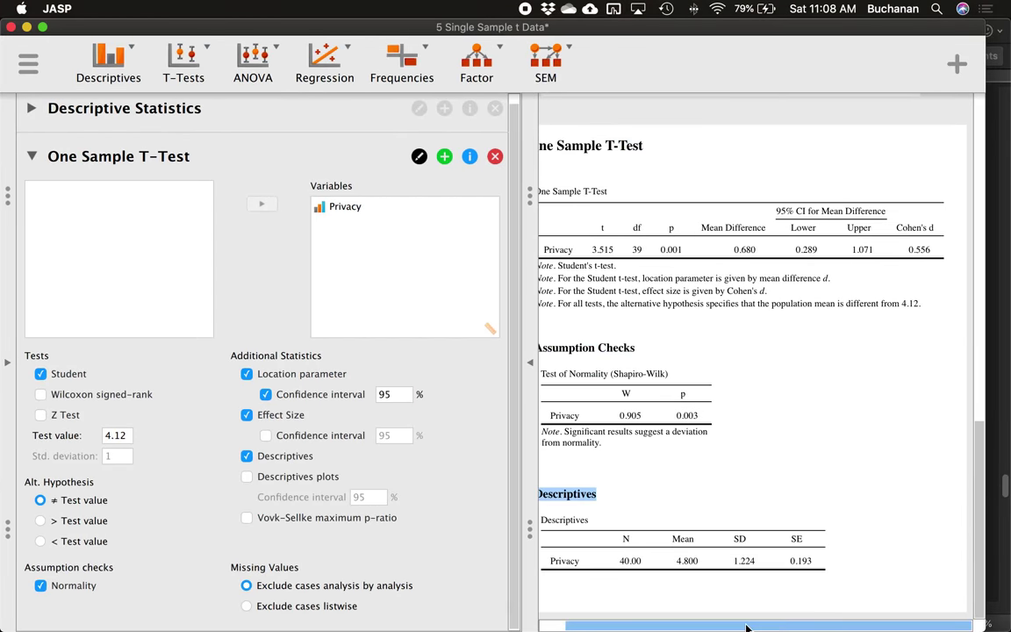
scroll(682, 623, left, 2)
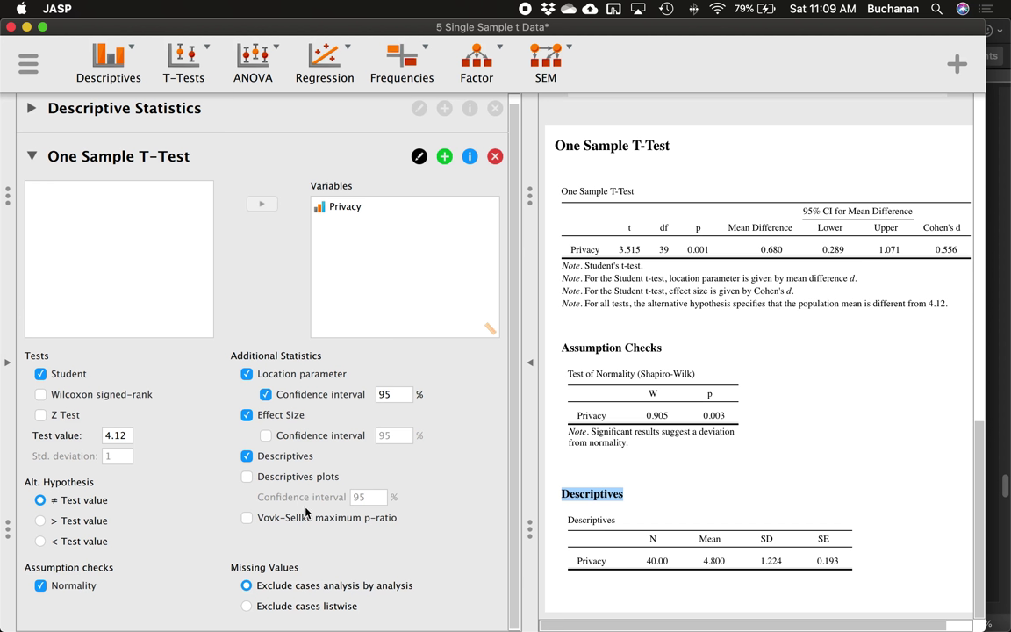
click(290, 477)
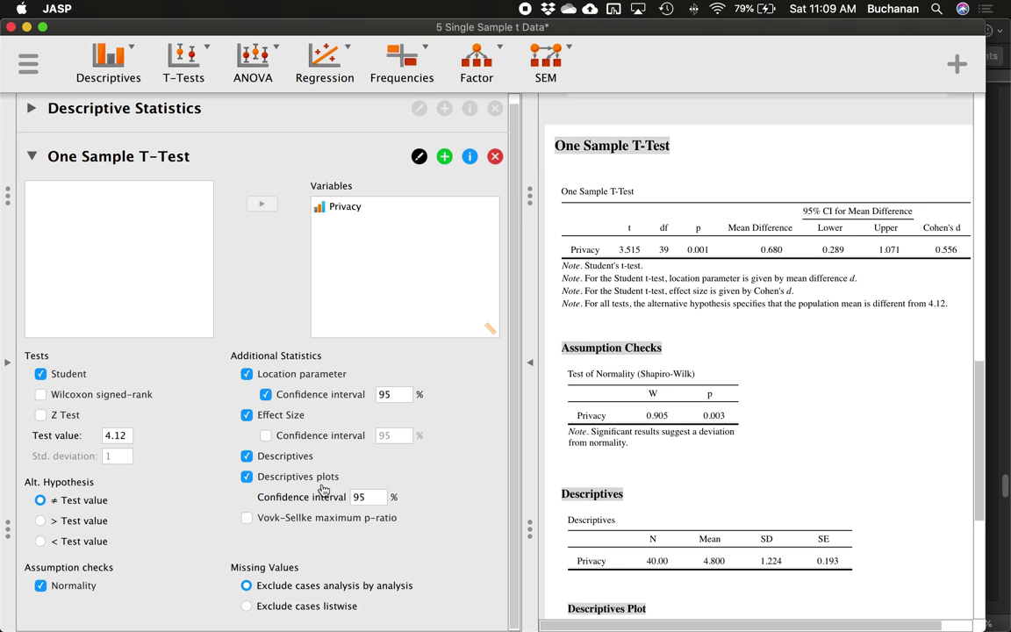
scroll(755, 421, down, 5)
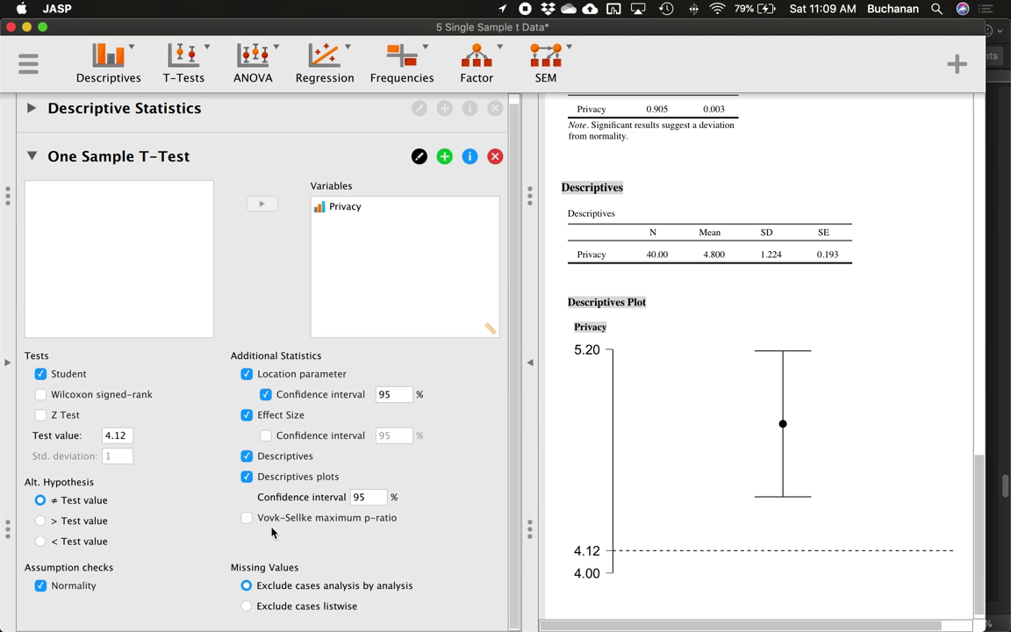
key(ctrl+Up)
click(244, 492)
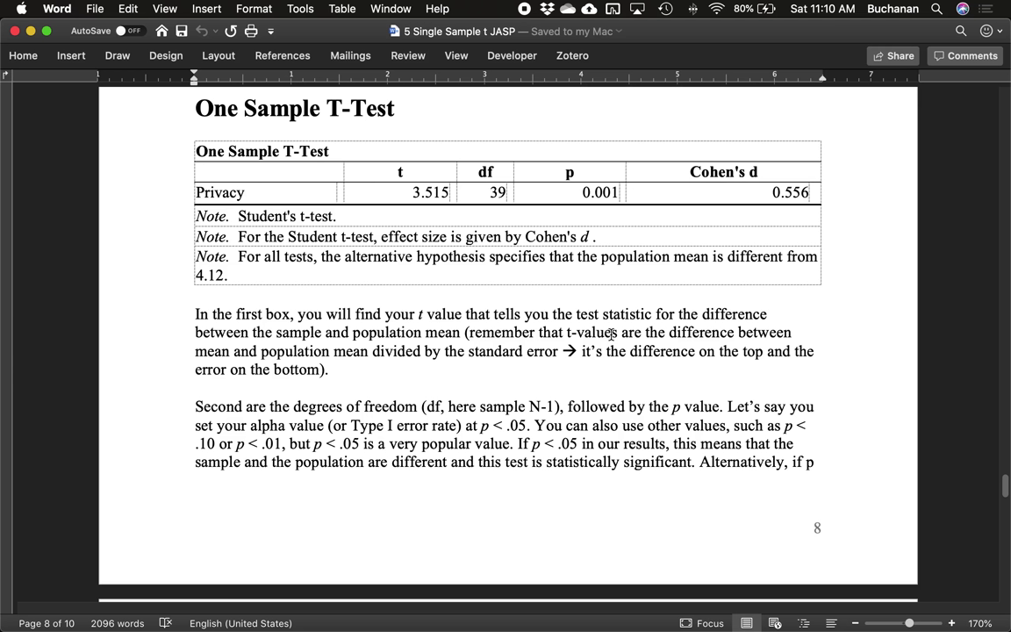
- Scroll page 9 to the Cohen's d benchmarks (.2 small, .5 medium, .8 large) and APA example
scroll(465, 351, down, 5)
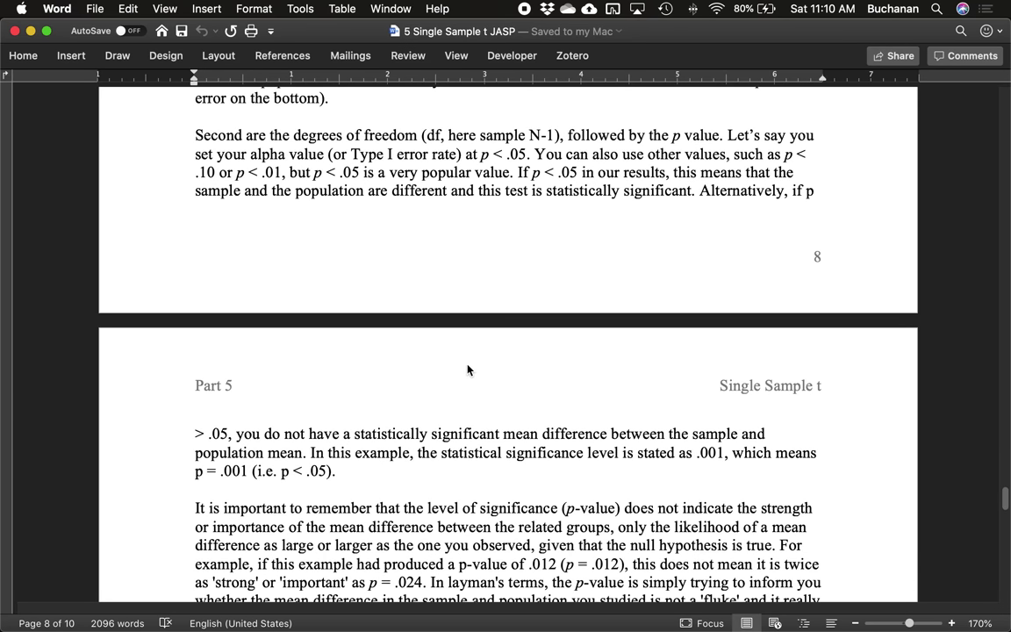
scroll(468, 370, down, 3)
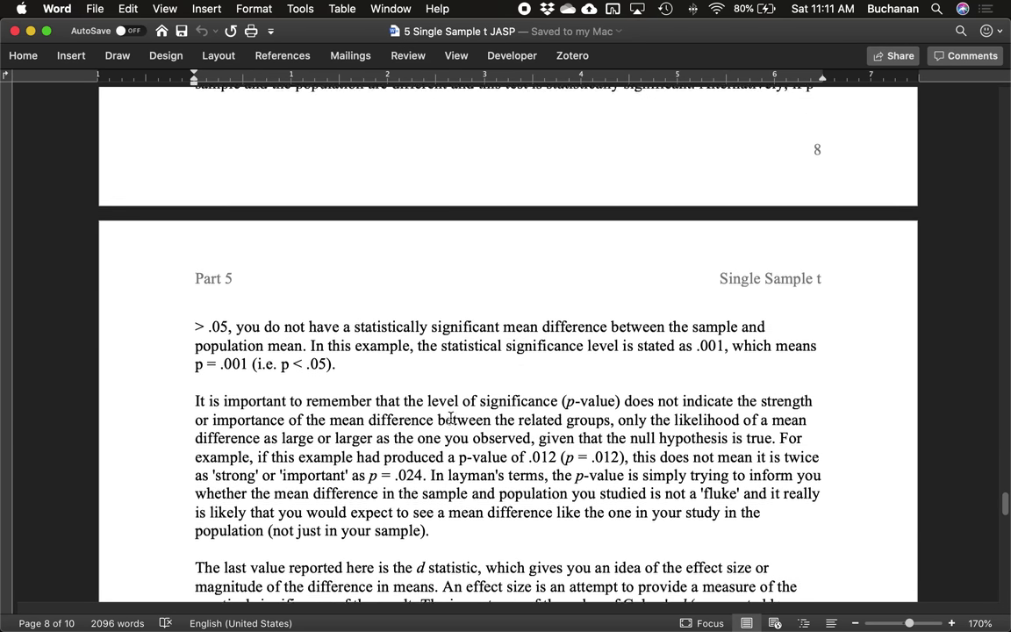
scroll(450, 419, down, 3)
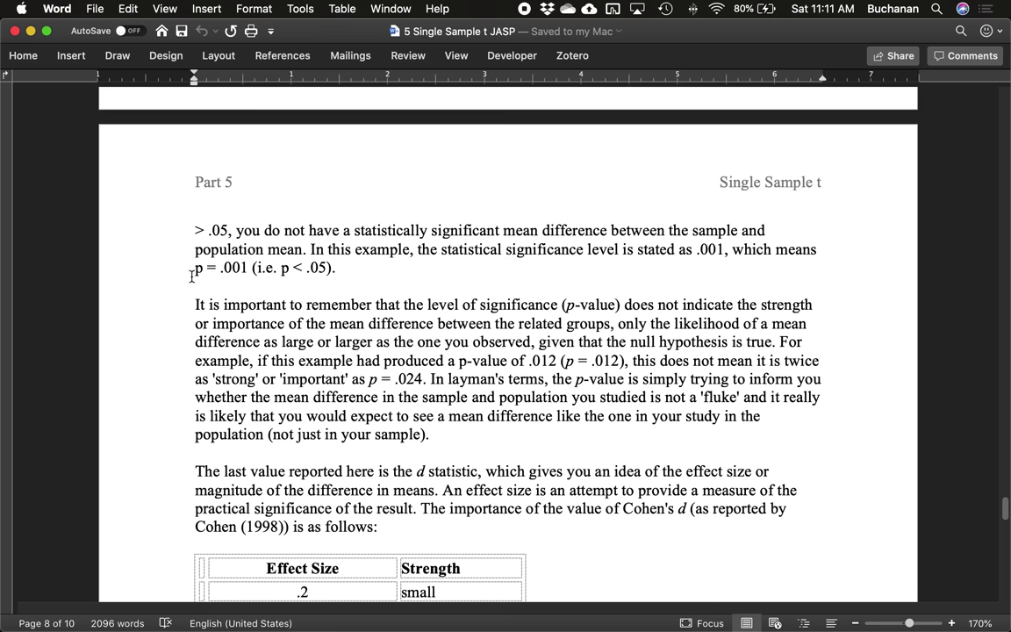
scroll(188, 279, down, 2)
scroll(187, 279, down, 3)
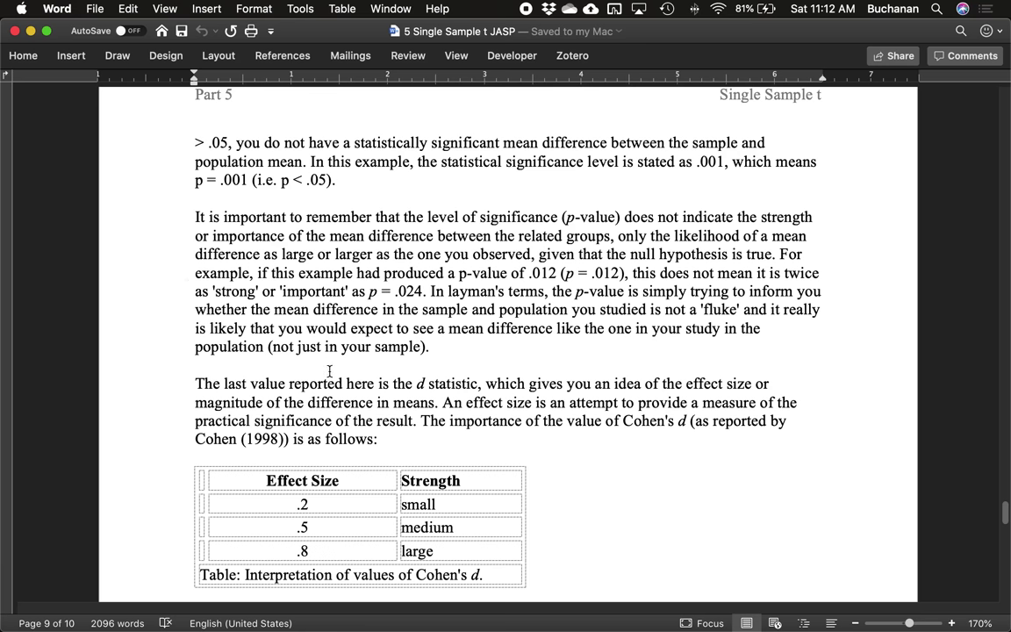
- Bring the APA report into view and highlight its df 39 and t value 3.52
scroll(324, 373, down, 8)
scroll(277, 342, up, 3)
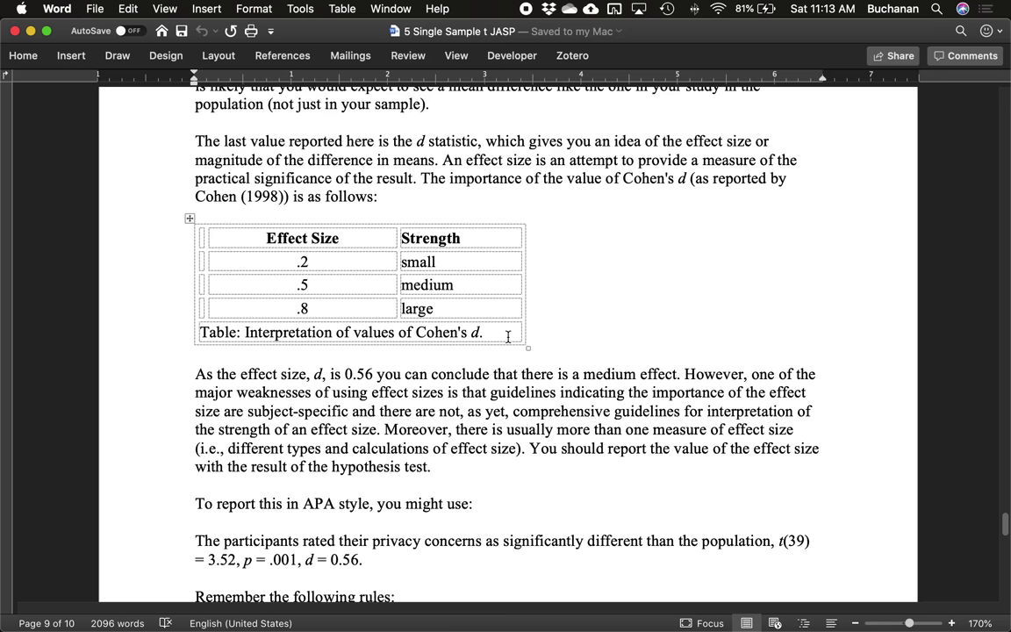
scroll(507, 337, up, 10)
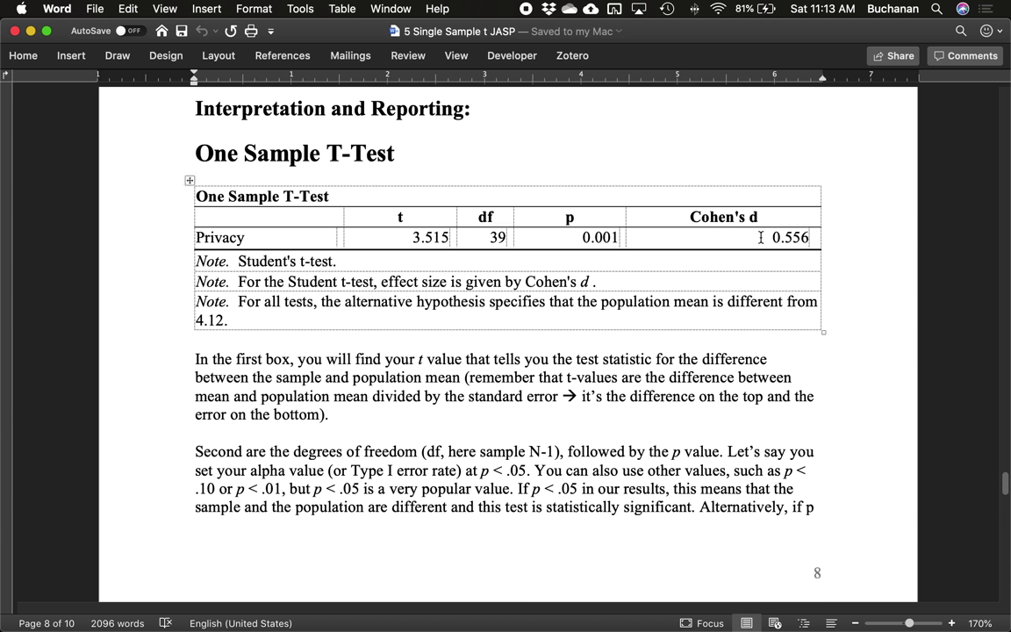
scroll(751, 241, down, 8)
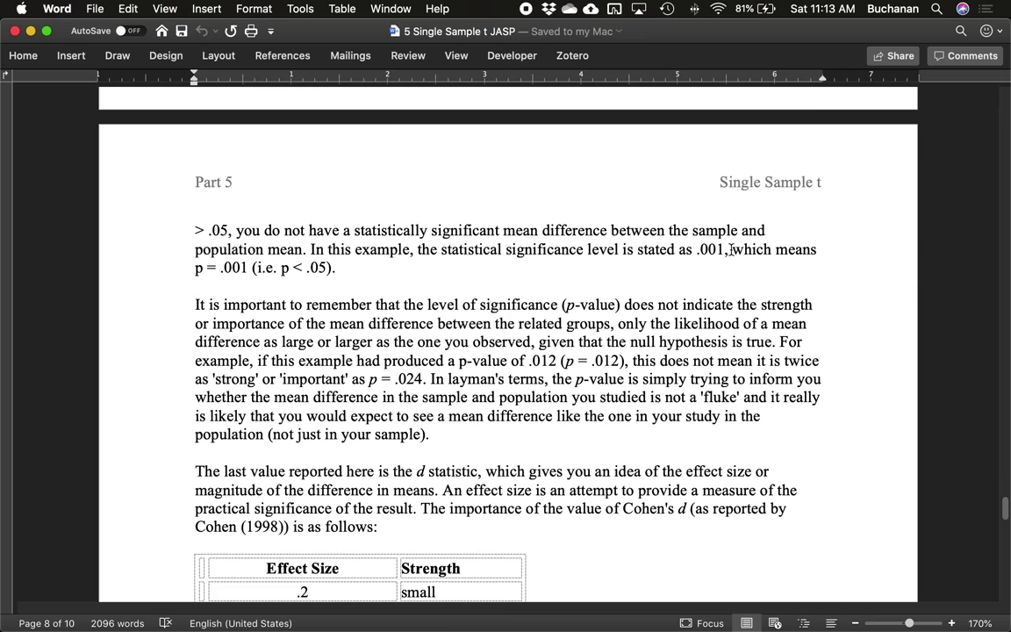
scroll(731, 250, down, 8)
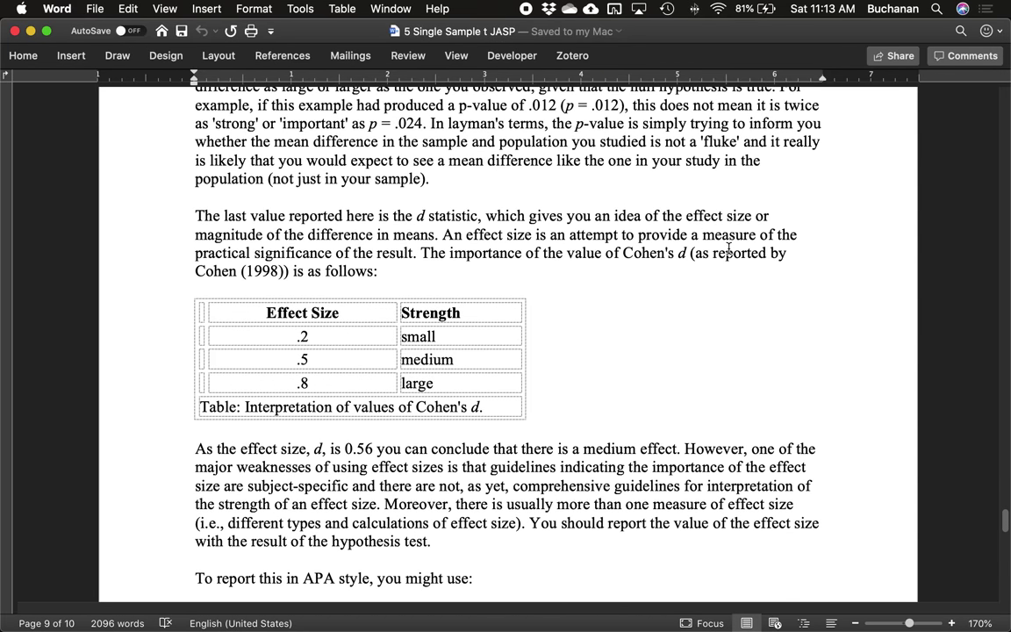
scroll(725, 248, down, 2)
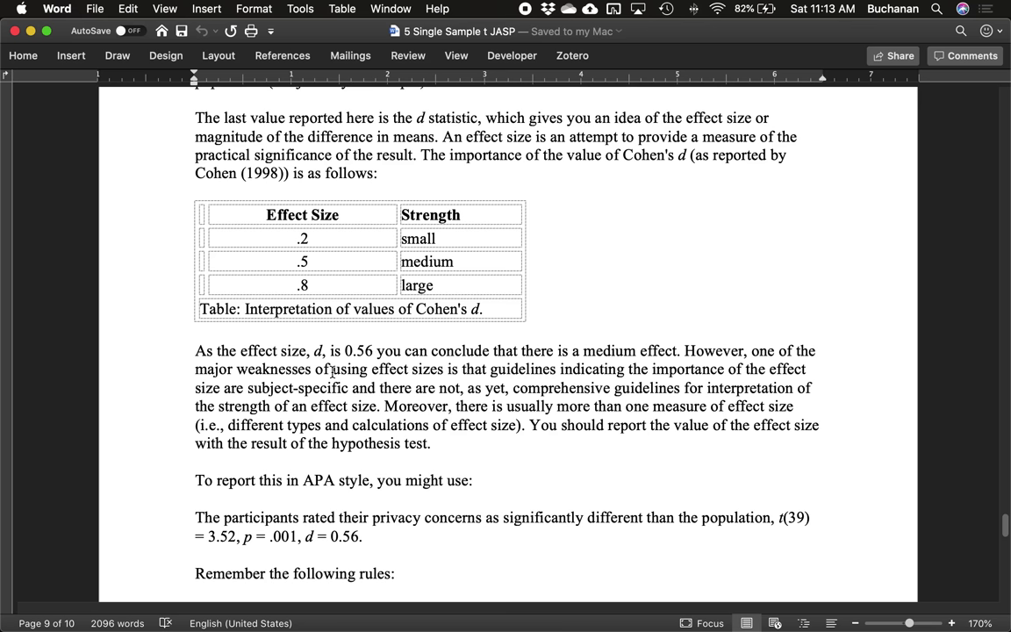
scroll(332, 372, down, 5)
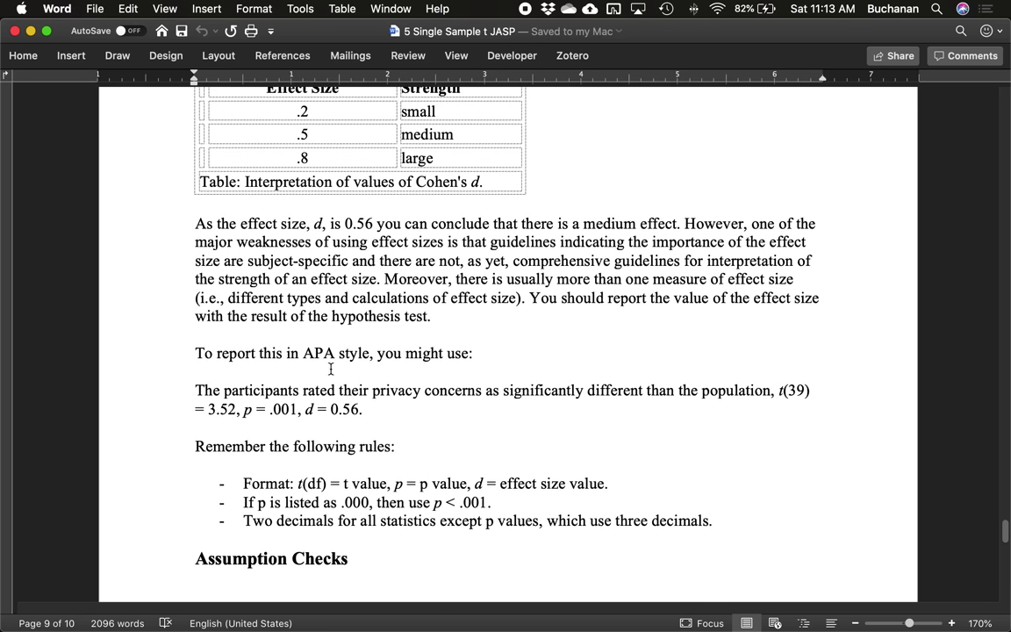
scroll(331, 369, down, 2)
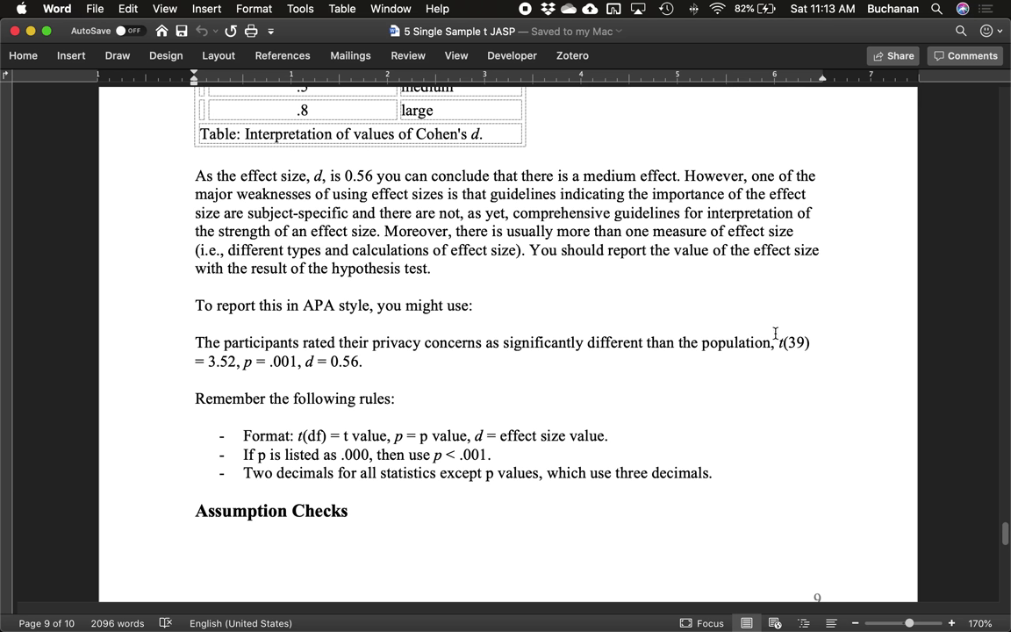
double_click(795, 343)
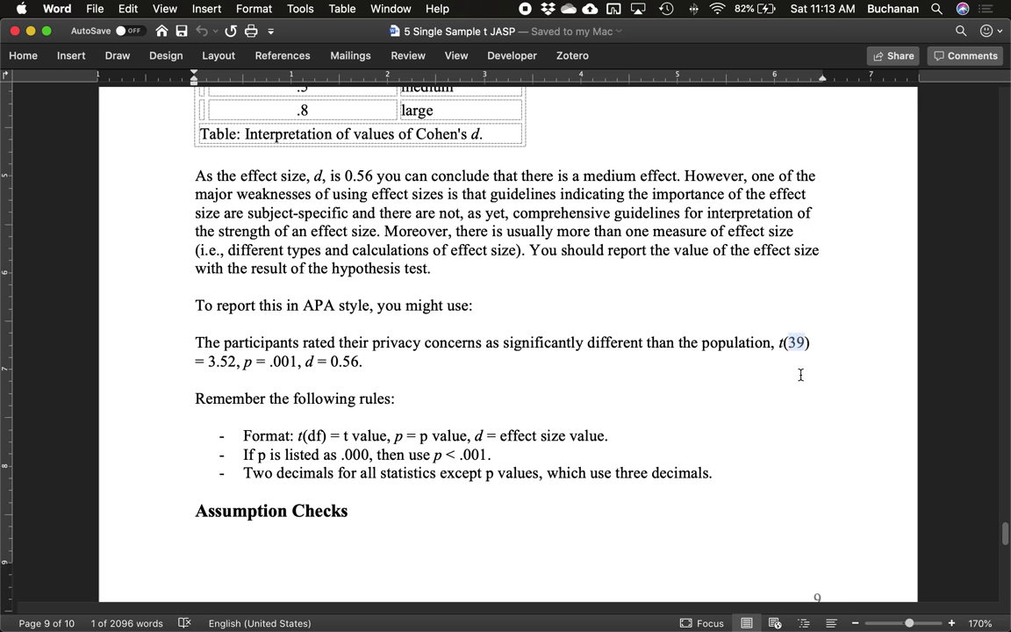
double_click(240, 367)
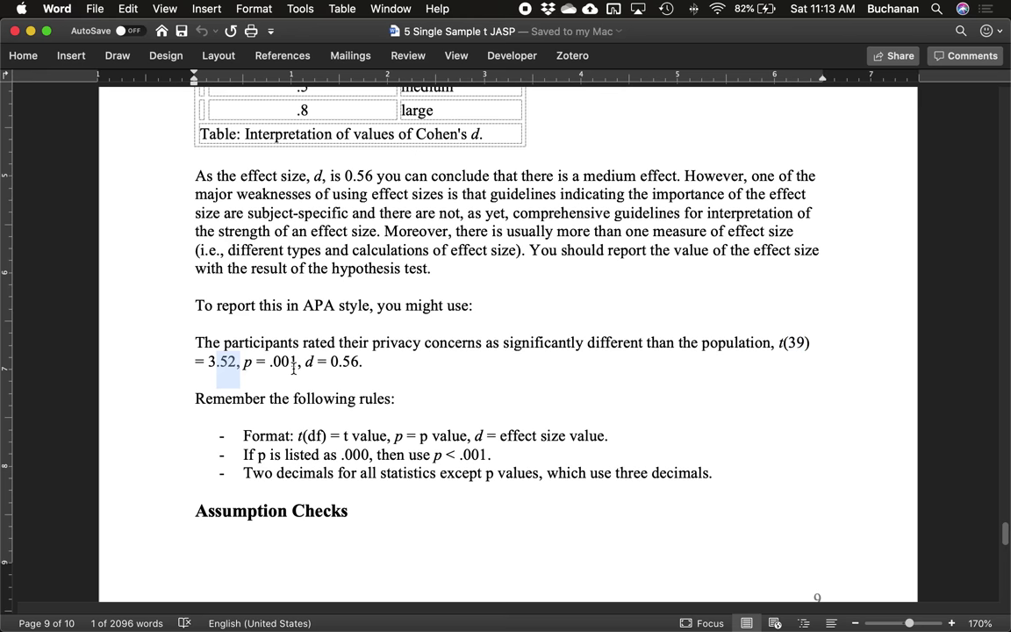
- Highlight p = .001 and d = 0.56 in the report, then continue toward page 10
scroll(442, 388, up, 20)
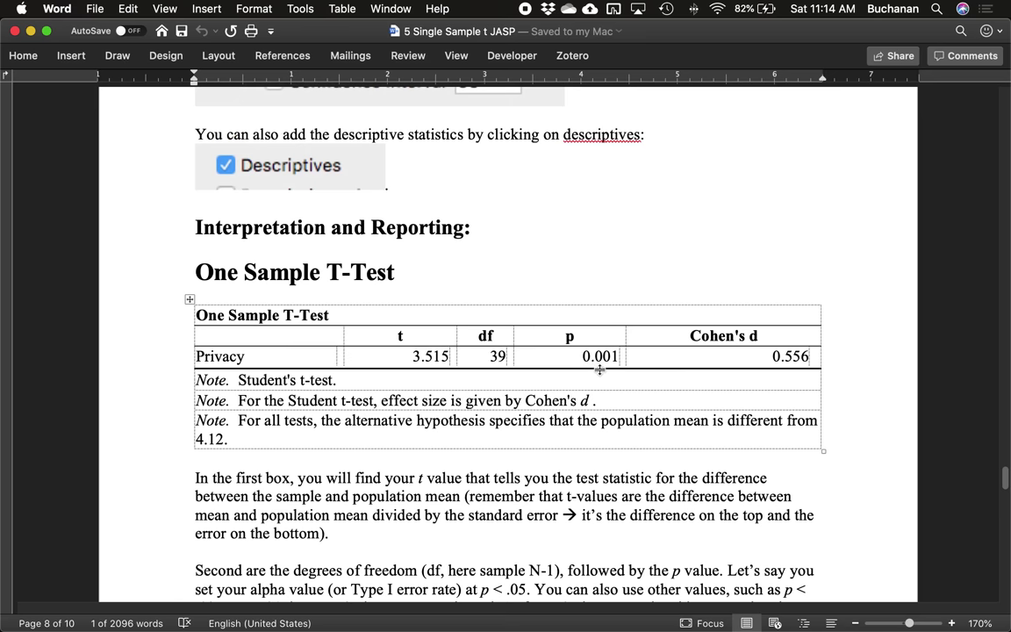
scroll(614, 382, down, 2)
scroll(616, 388, down, 12)
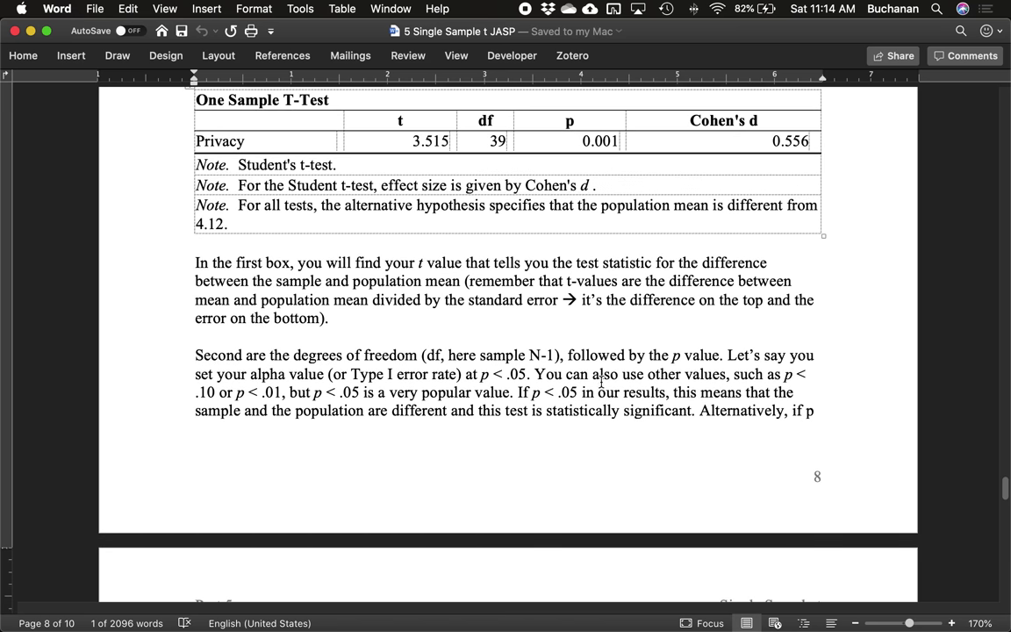
scroll(595, 383, down, 10)
scroll(594, 383, up, 2)
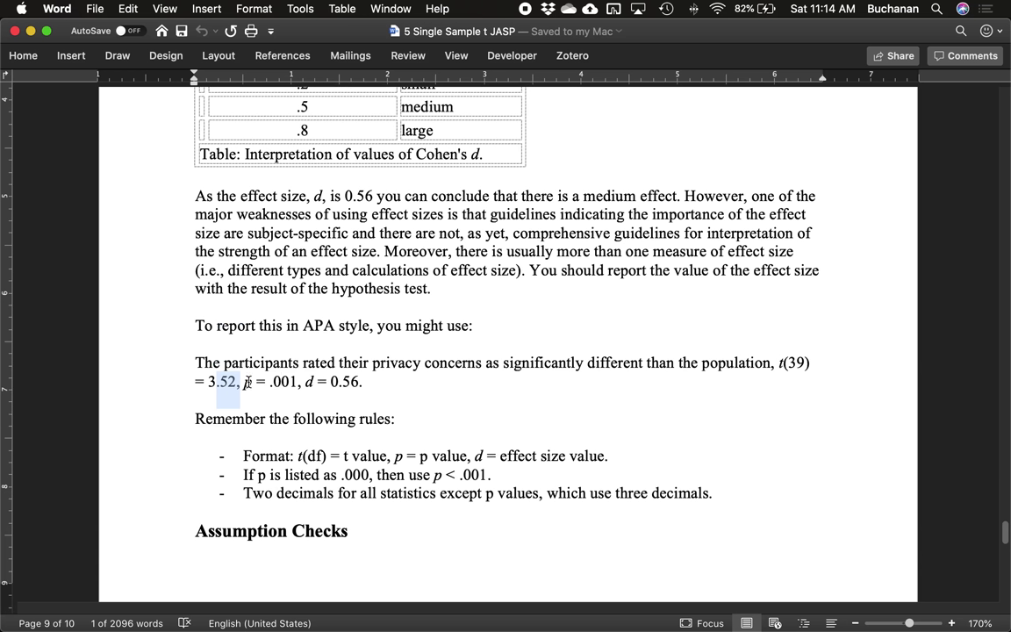
drag(244, 382, 285, 379)
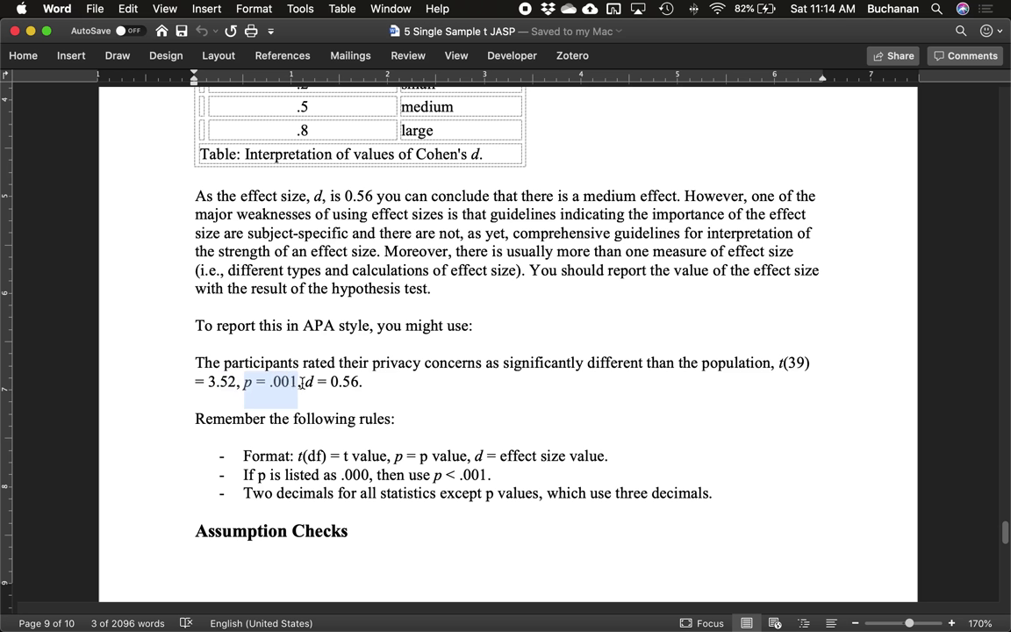
drag(305, 382, 362, 383)
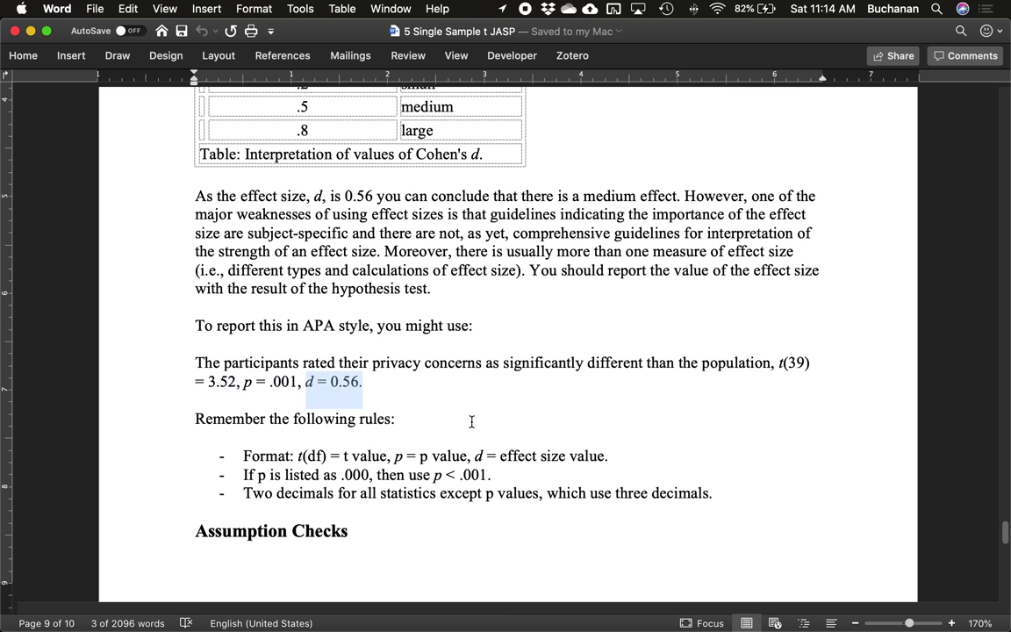
scroll(472, 423, down, 2)
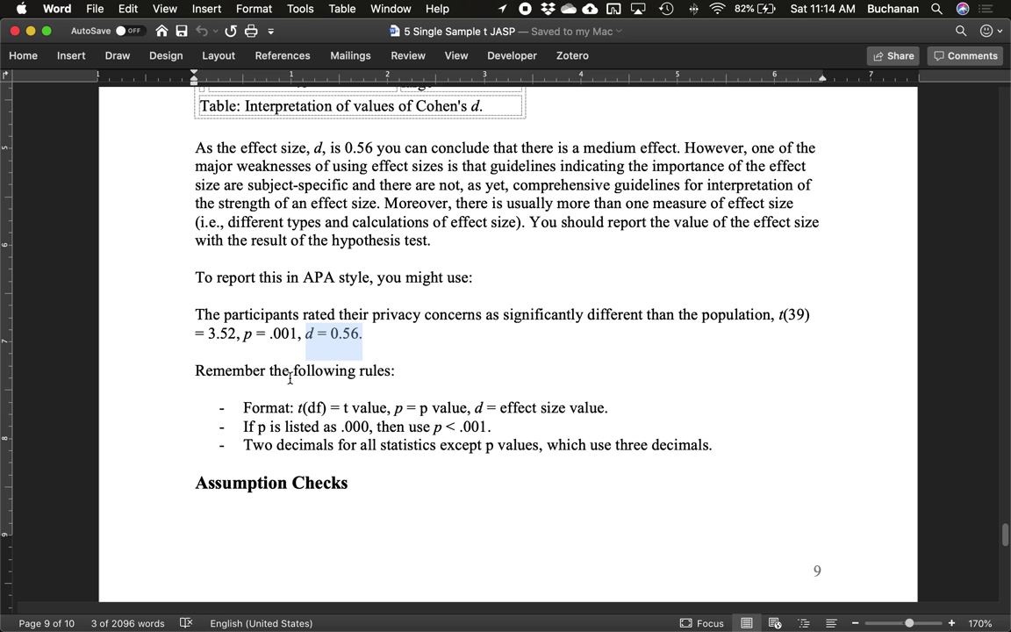
- Scroll to Reporting All Together, then switch to the JASP One Sample T-Test window
scroll(528, 418, down, 5)
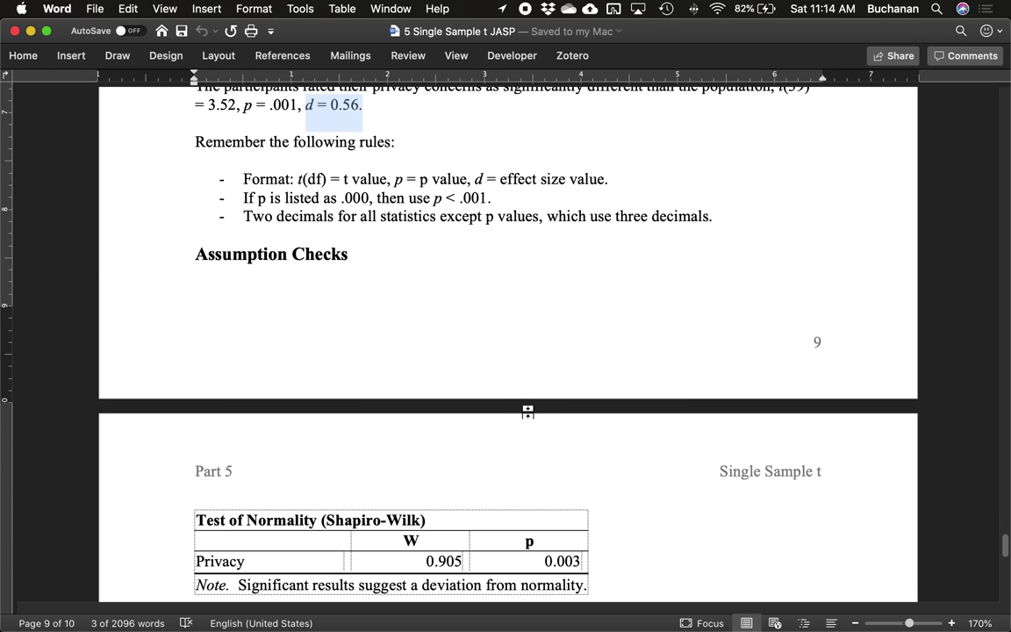
scroll(527, 411, down, 7)
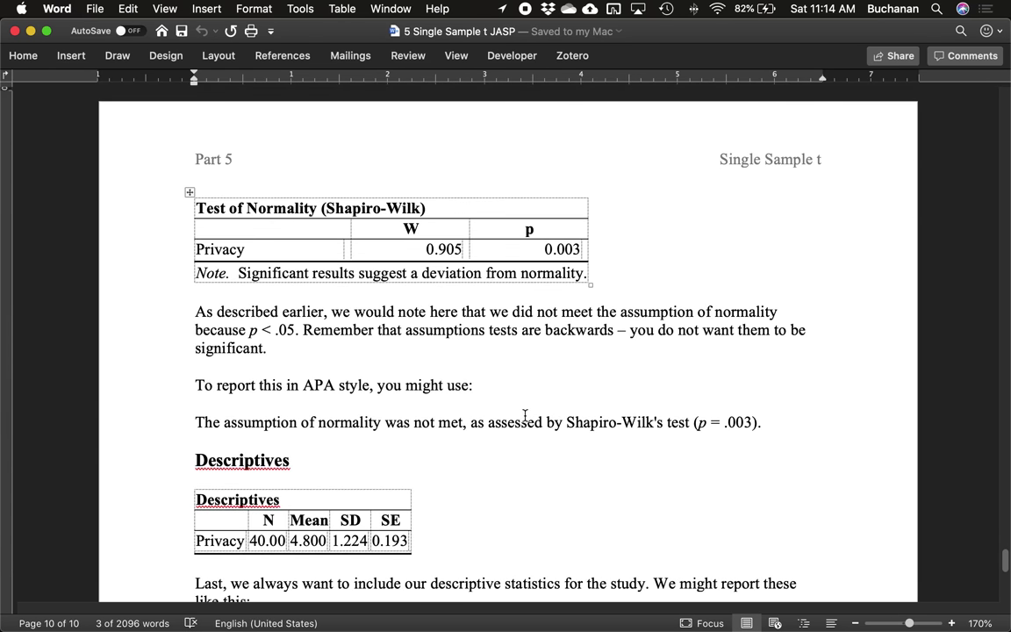
scroll(524, 412, down, 1)
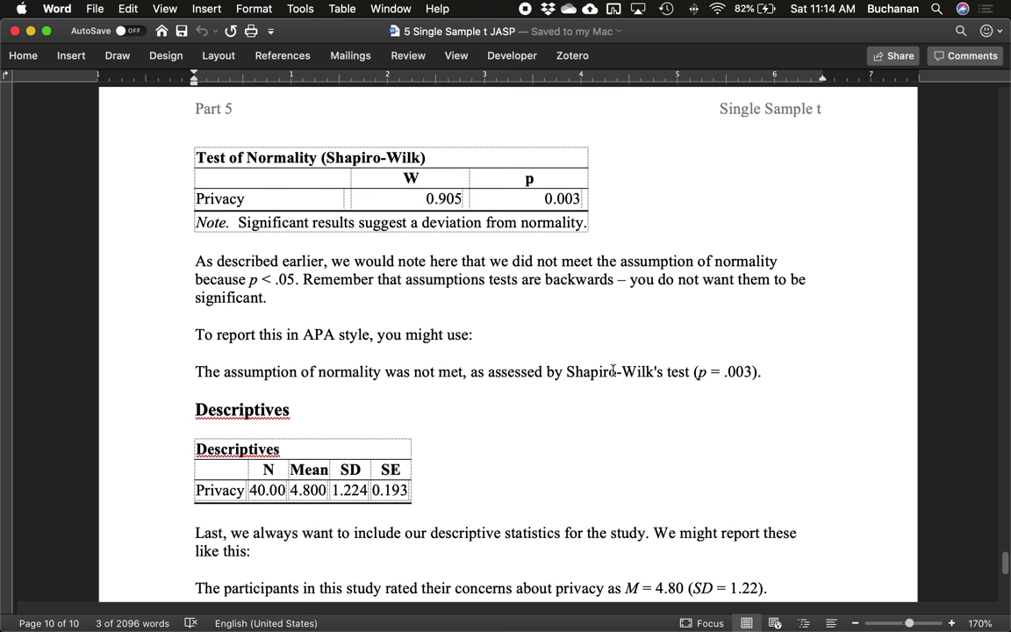
scroll(580, 383, down, 5)
scroll(612, 368, down, 3)
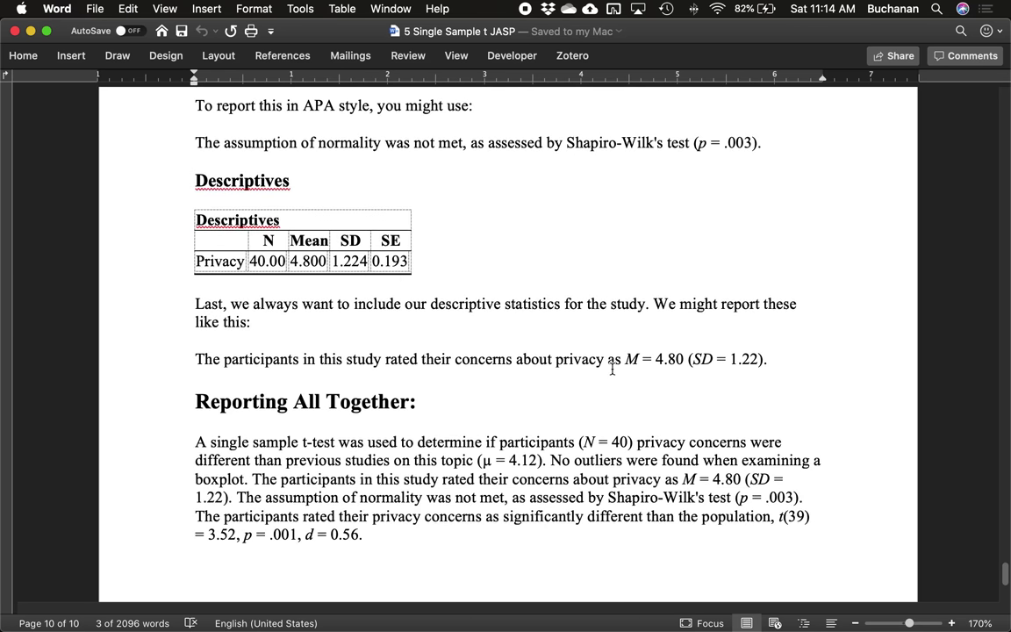
key(ctrl+Up)
click(816, 219)
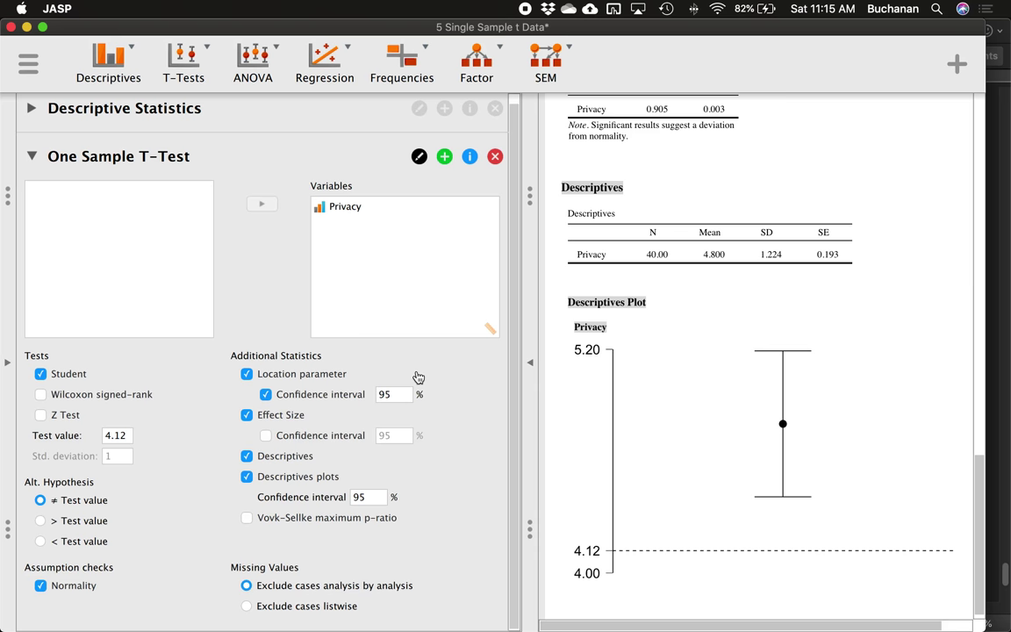
key(ctrl+Up)
click(326, 379)
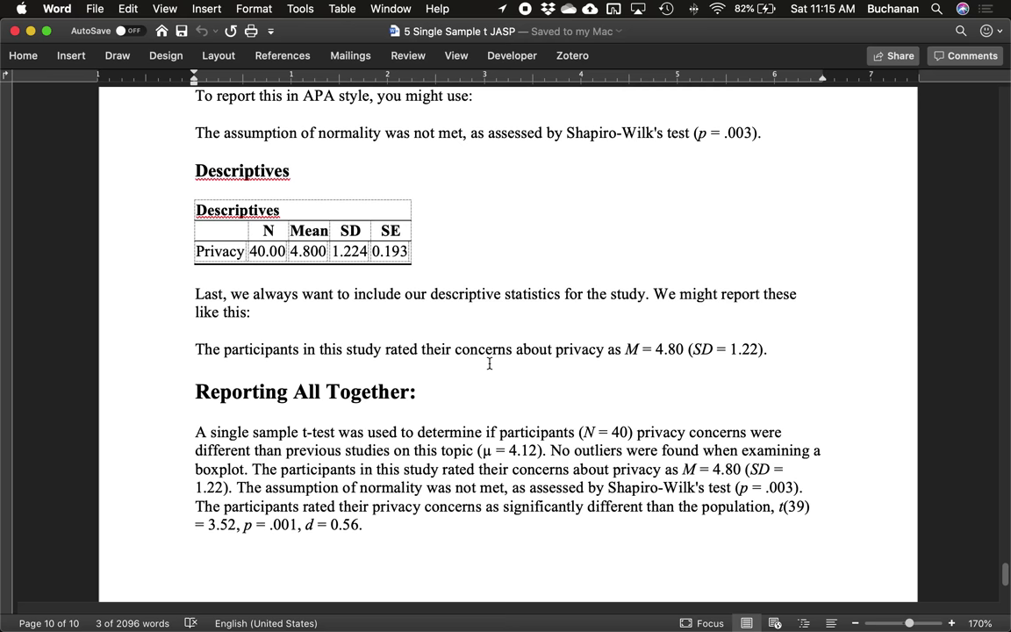
key(ctrl+Up)
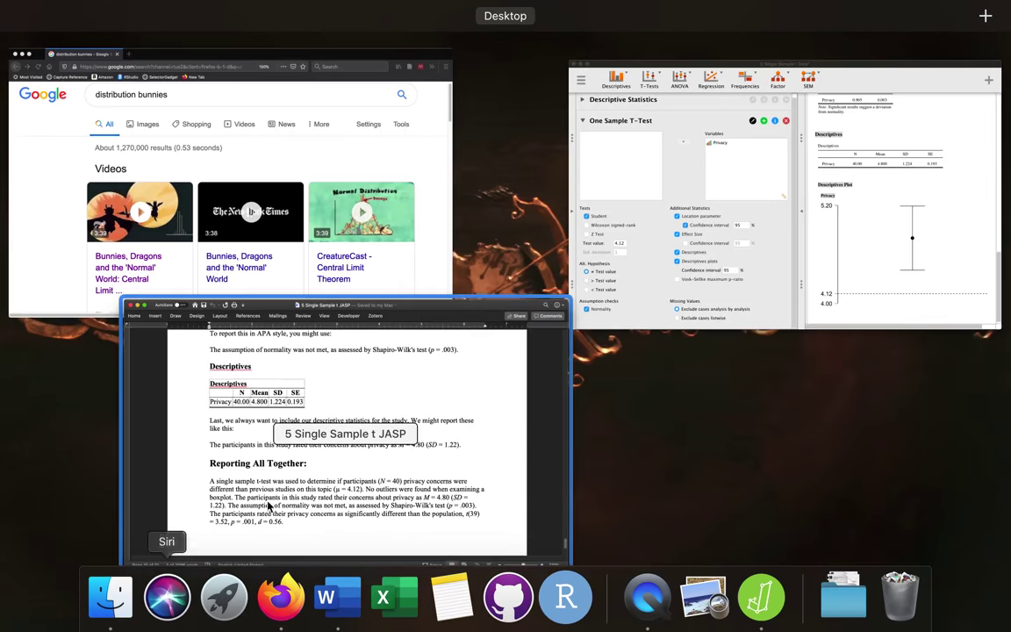
click(907, 281)
scroll(906, 281, up, 10)
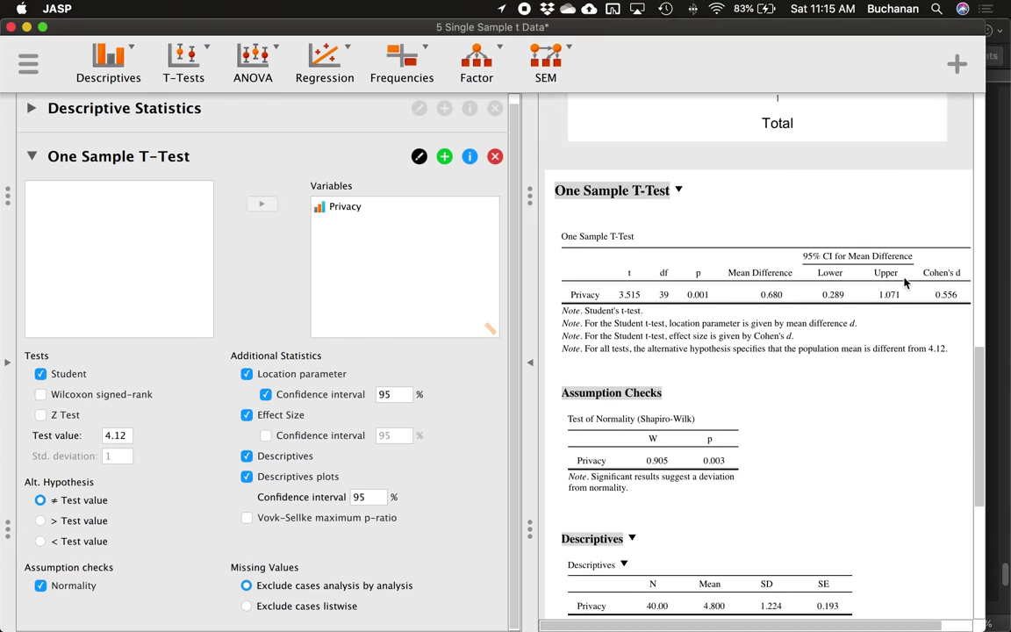
scroll(905, 280, up, 1)
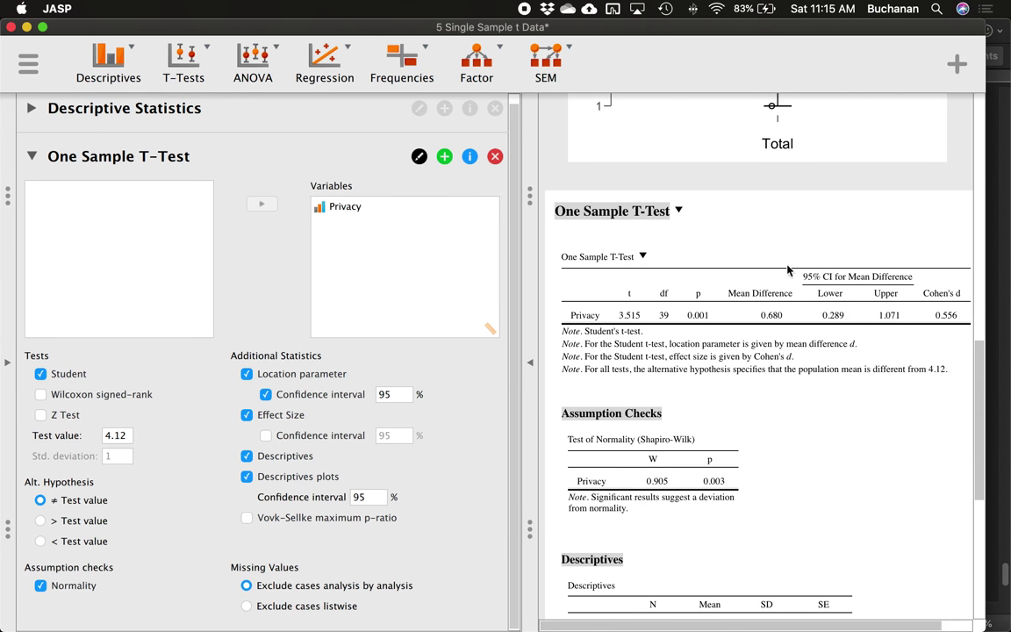
scroll(773, 263, down, 3)
scroll(776, 271, down, 10)
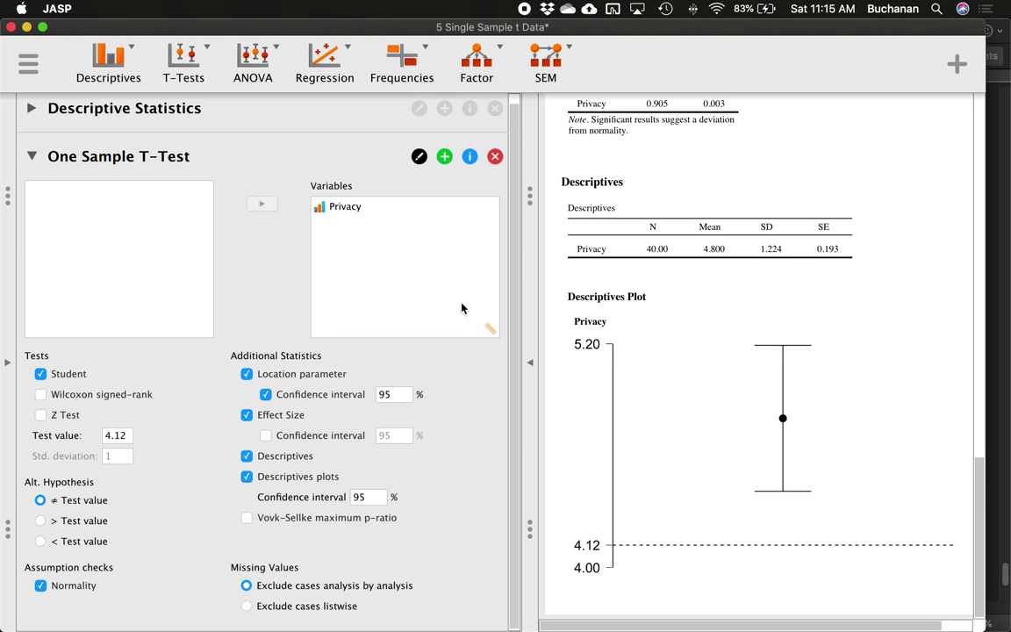
click(30, 110)
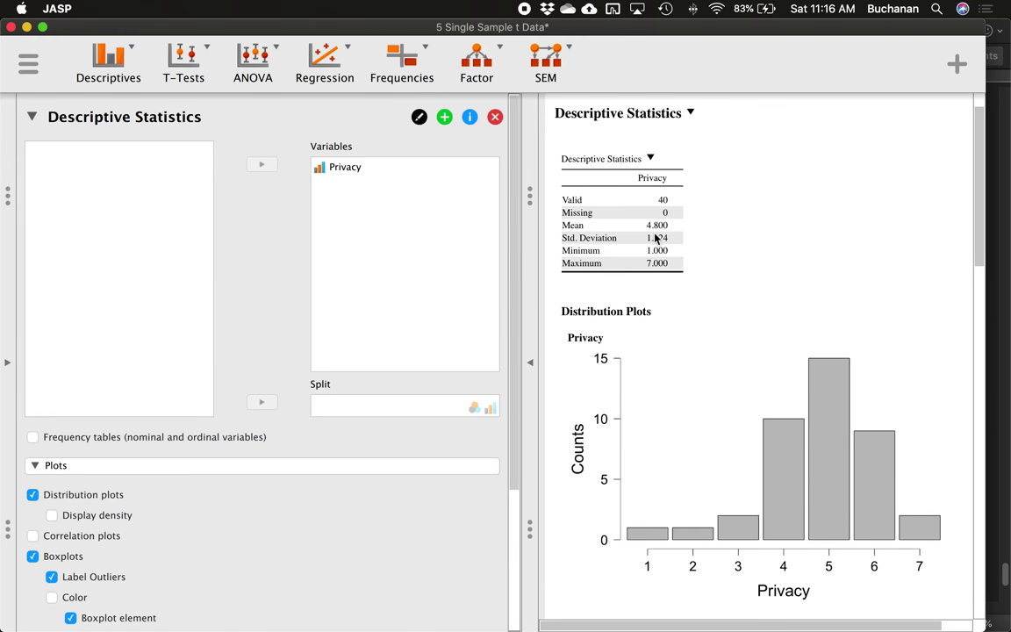
scroll(324, 502, down, 1)
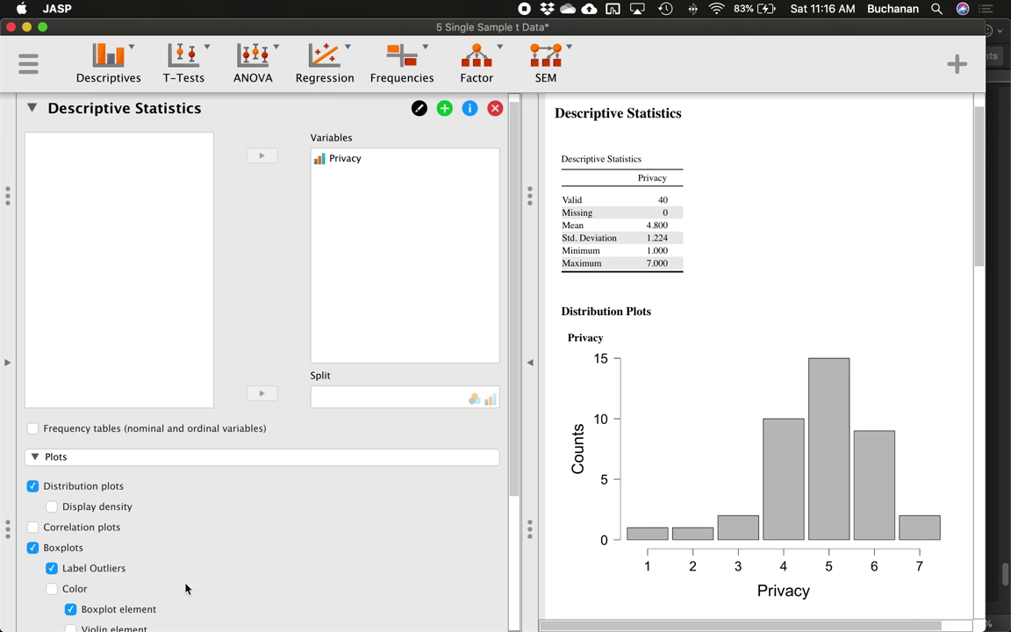
drag(512, 493, 483, 630)
click(35, 526)
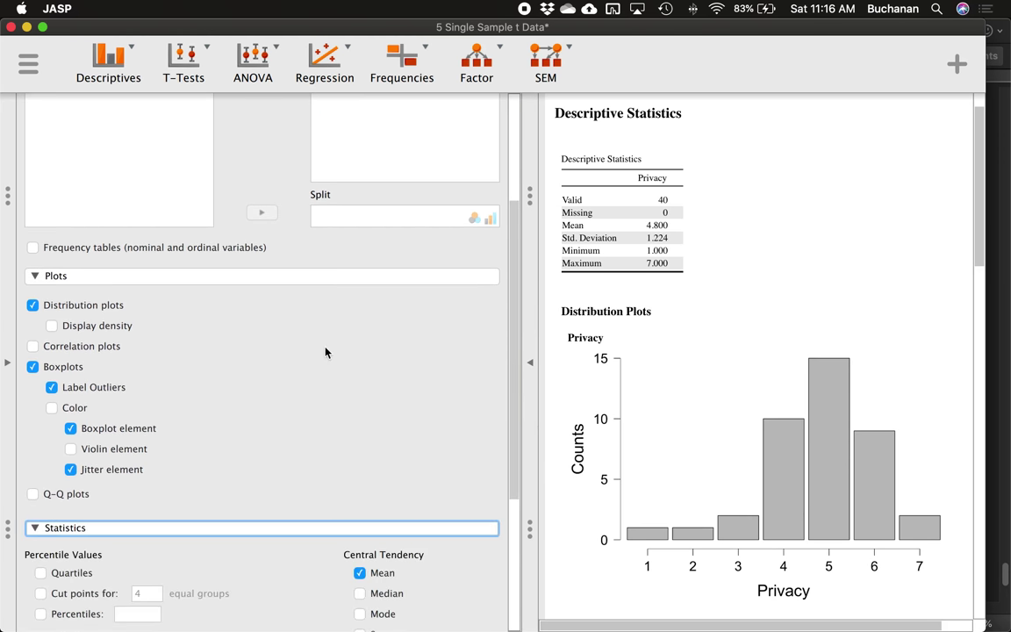
drag(516, 360, 475, 556)
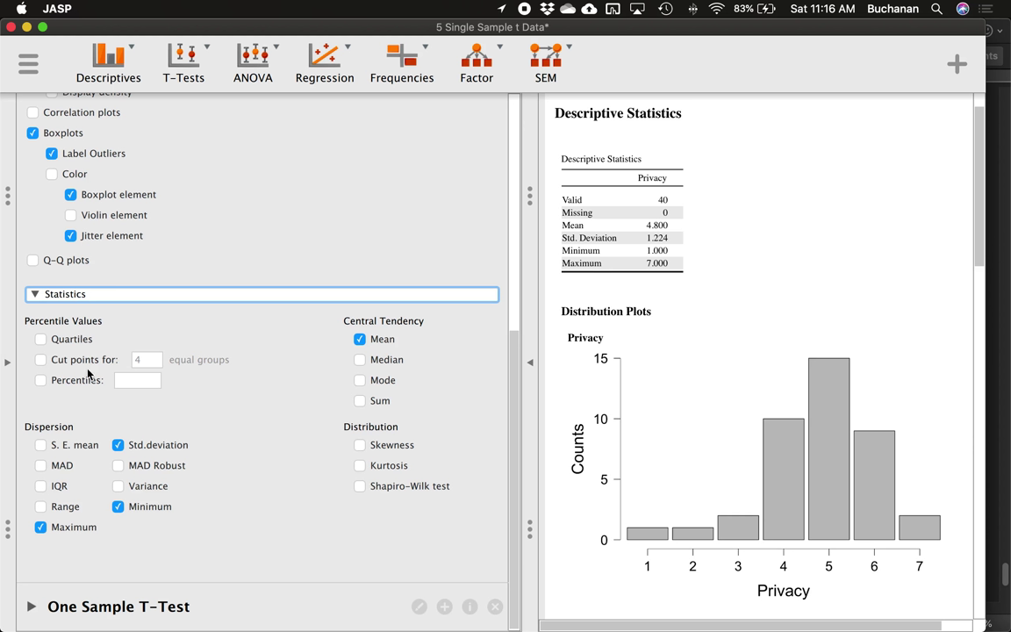
click(35, 295)
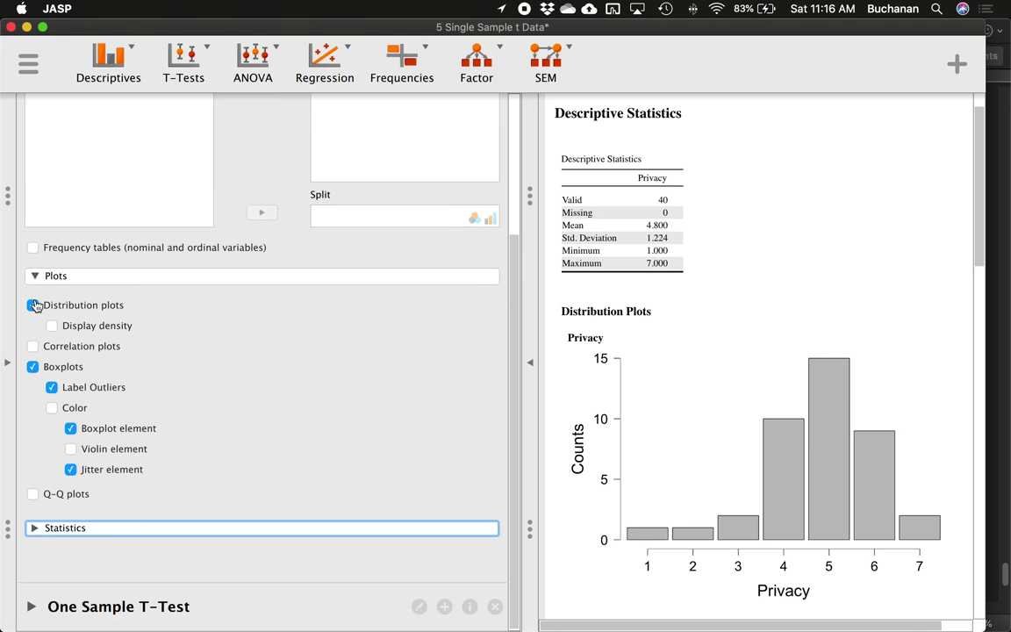
scroll(53, 289, up, 3)
scroll(684, 506, down, 15)
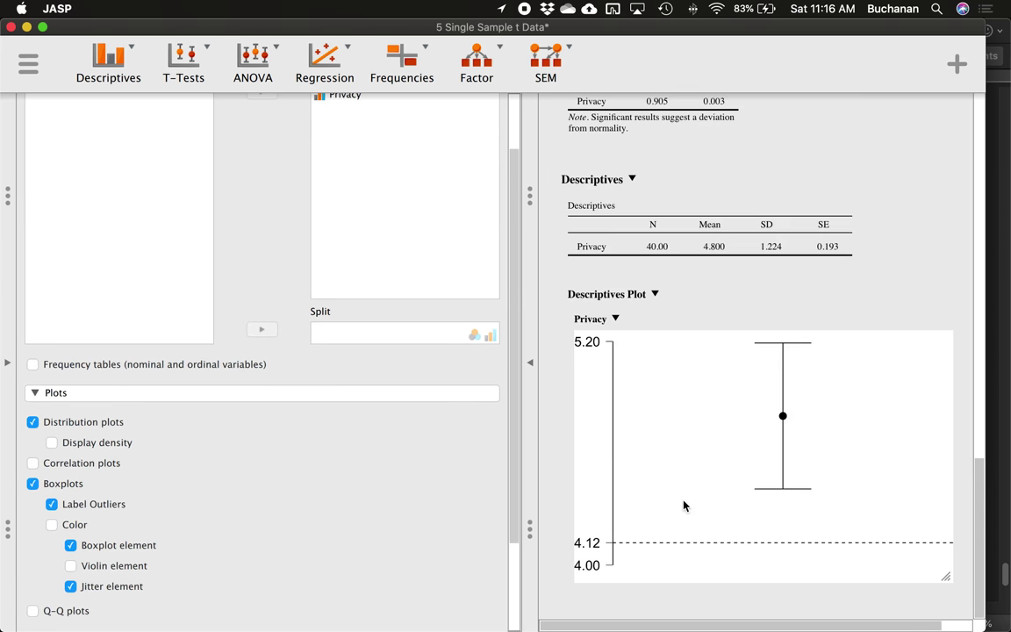
click(683, 491)
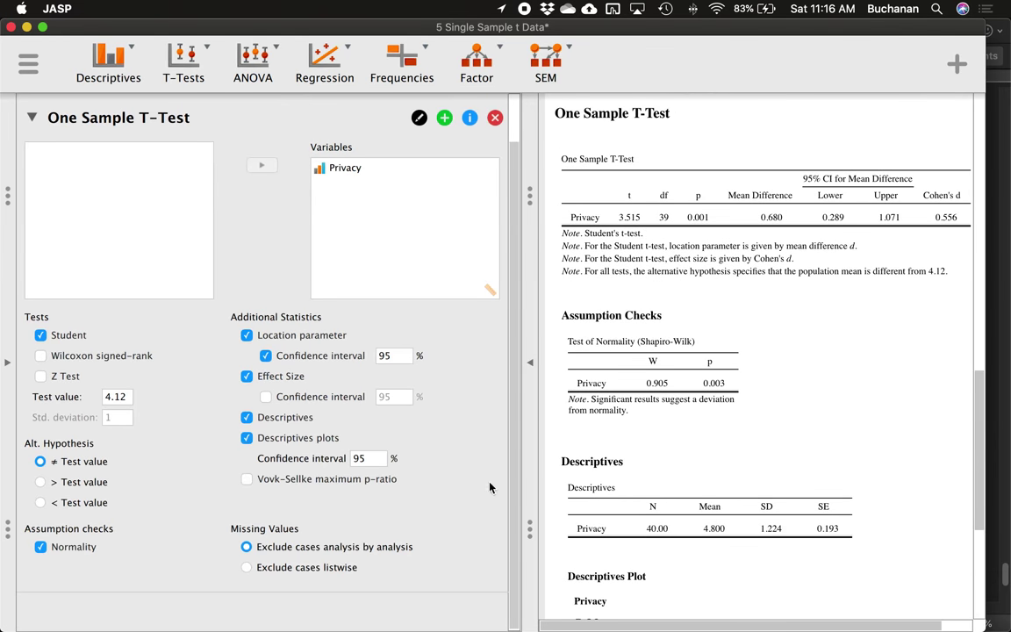
- Switch back to the Word guide at Reporting All Together and clear the earlier selection
key(ctrl+Up)
click(339, 419)
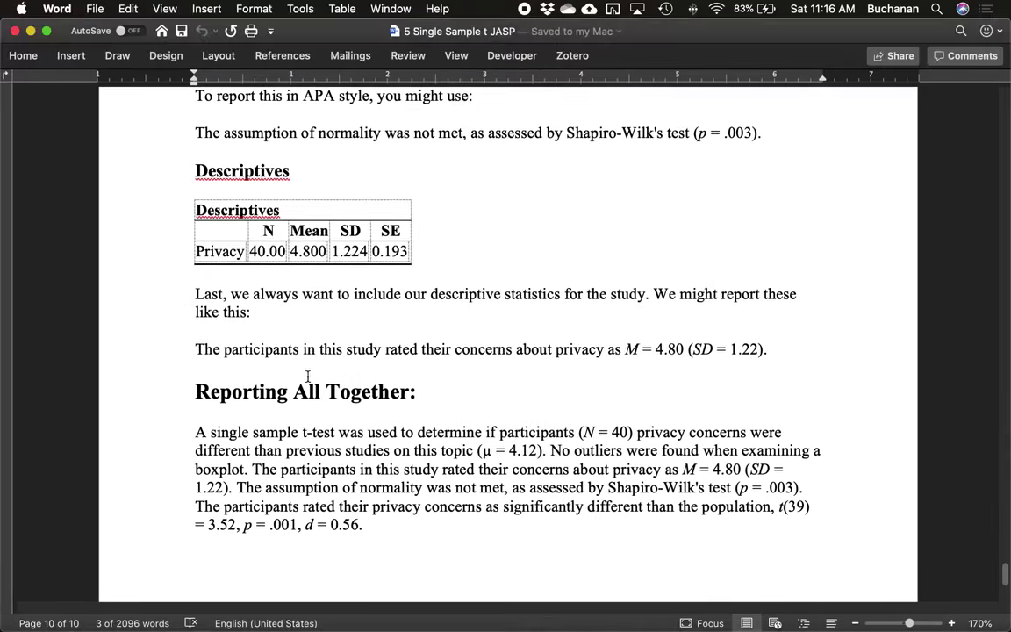
scroll(312, 386, down, 2)
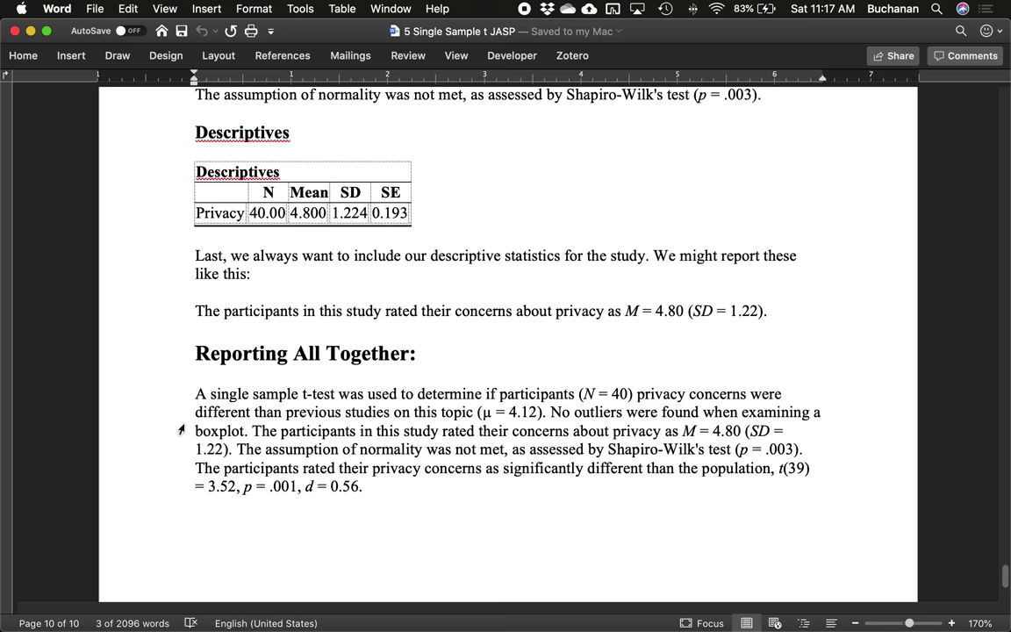
scroll(269, 426, down, 5)
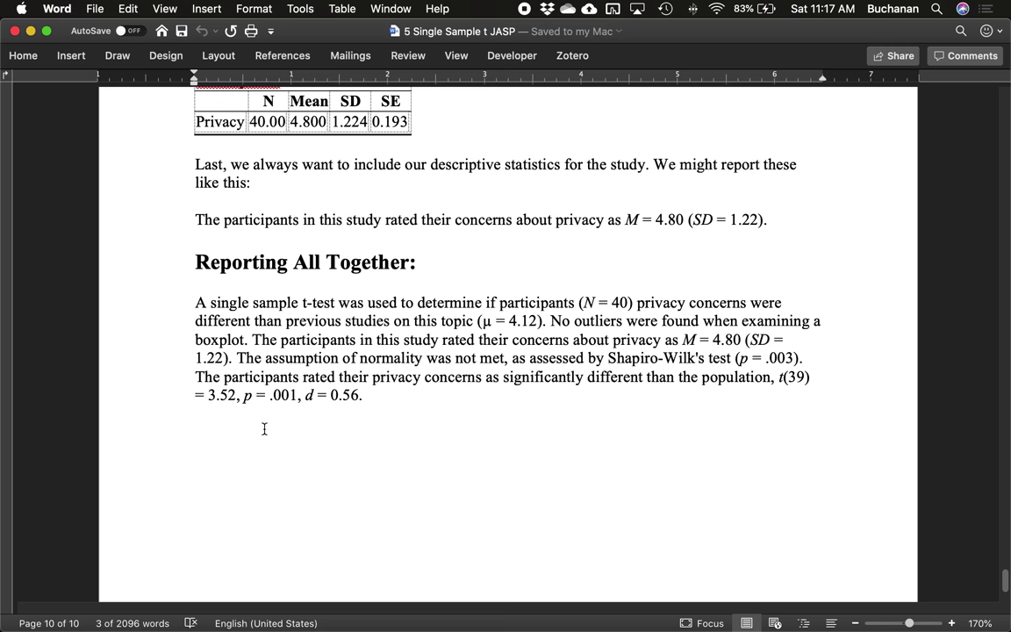
scroll(420, 408, up, 3)
click(409, 432)
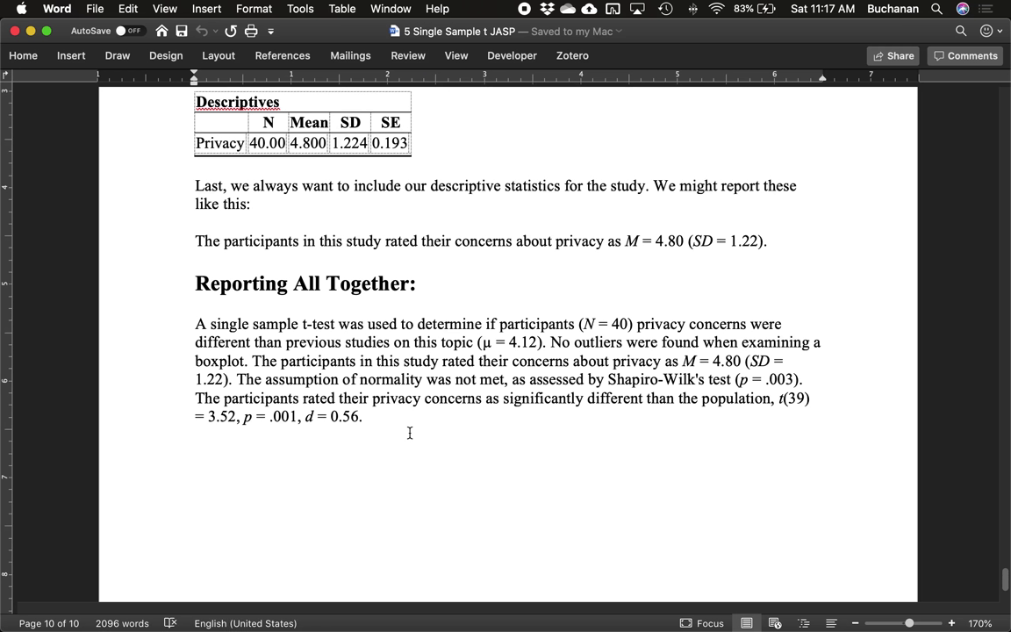